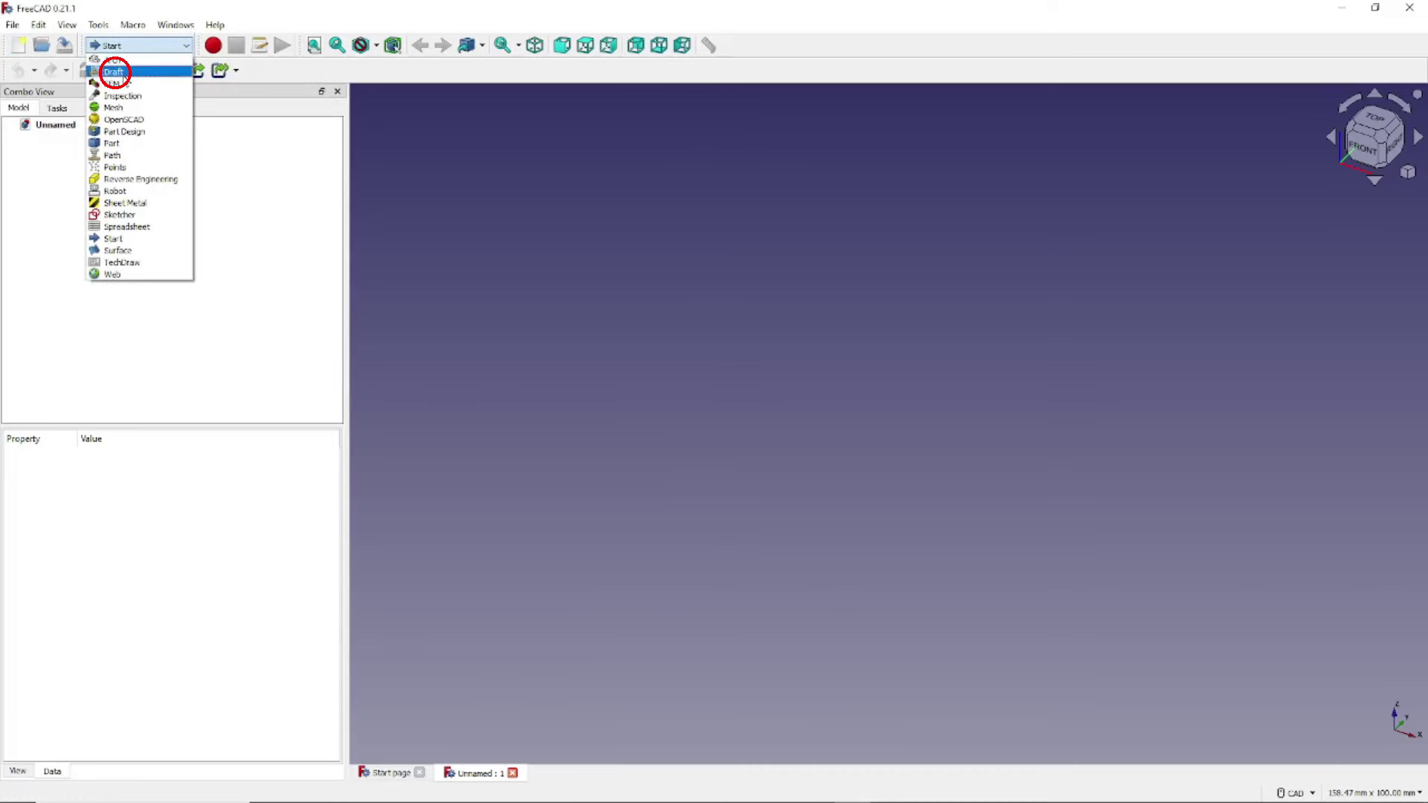
Open the workbench dropdown to get ready to switch to the Draft workbench
{"action": "left_click", "coordinate": [113, 72]}
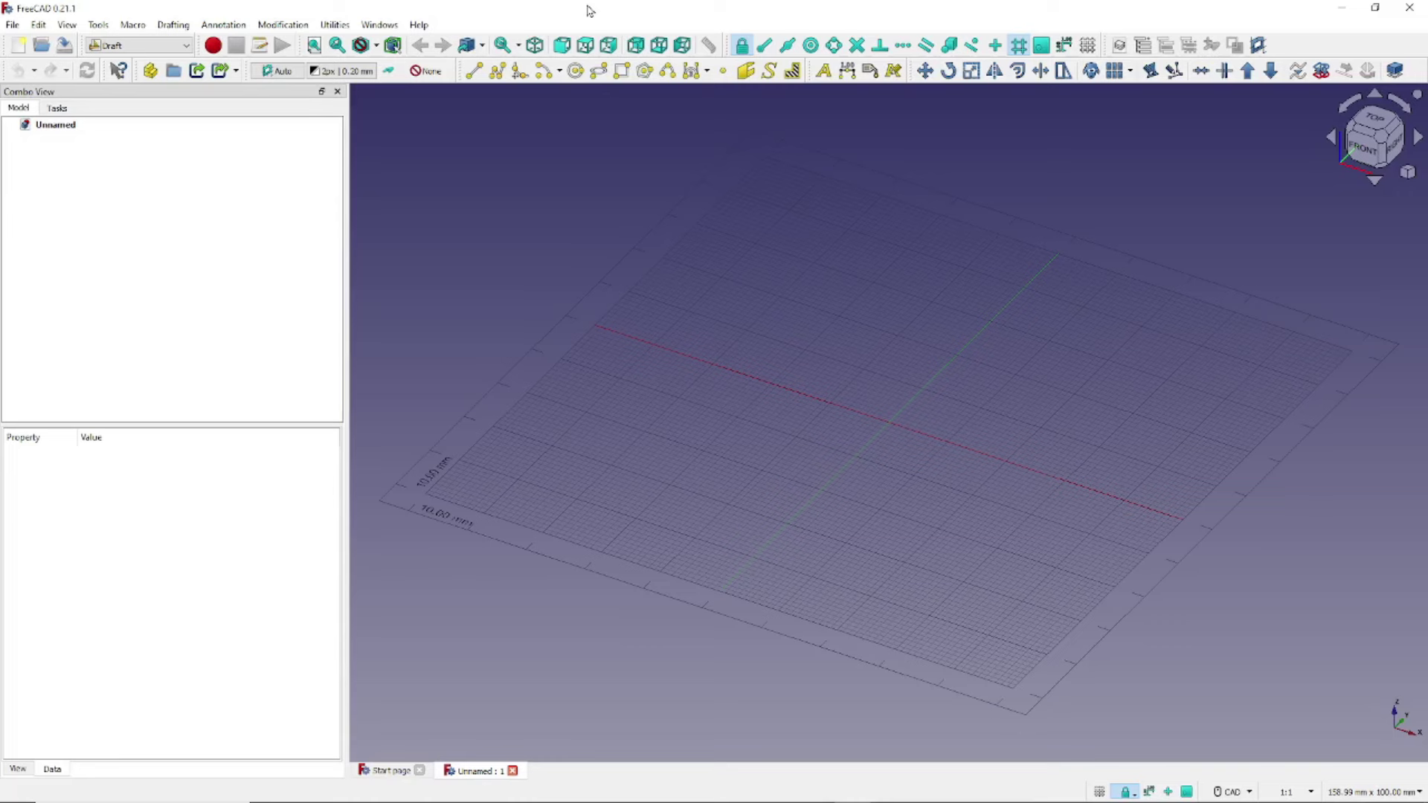
Switch to the top view to look straight down on the Draft grid
{"action": "left_click", "coordinate": [586, 45]}
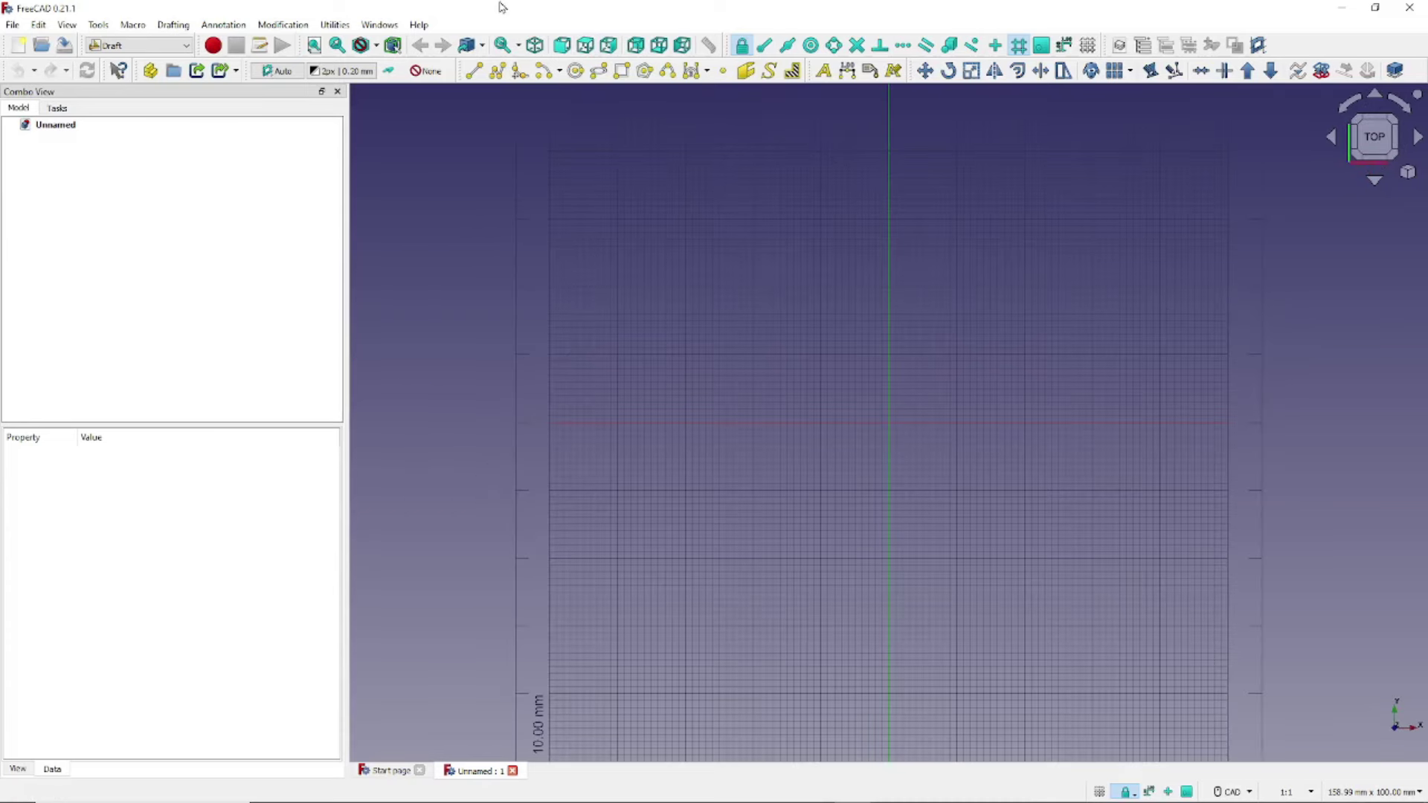
Set the Draft working plane to Top (XY)
{"action": "left_click", "coordinate": [286, 72]}
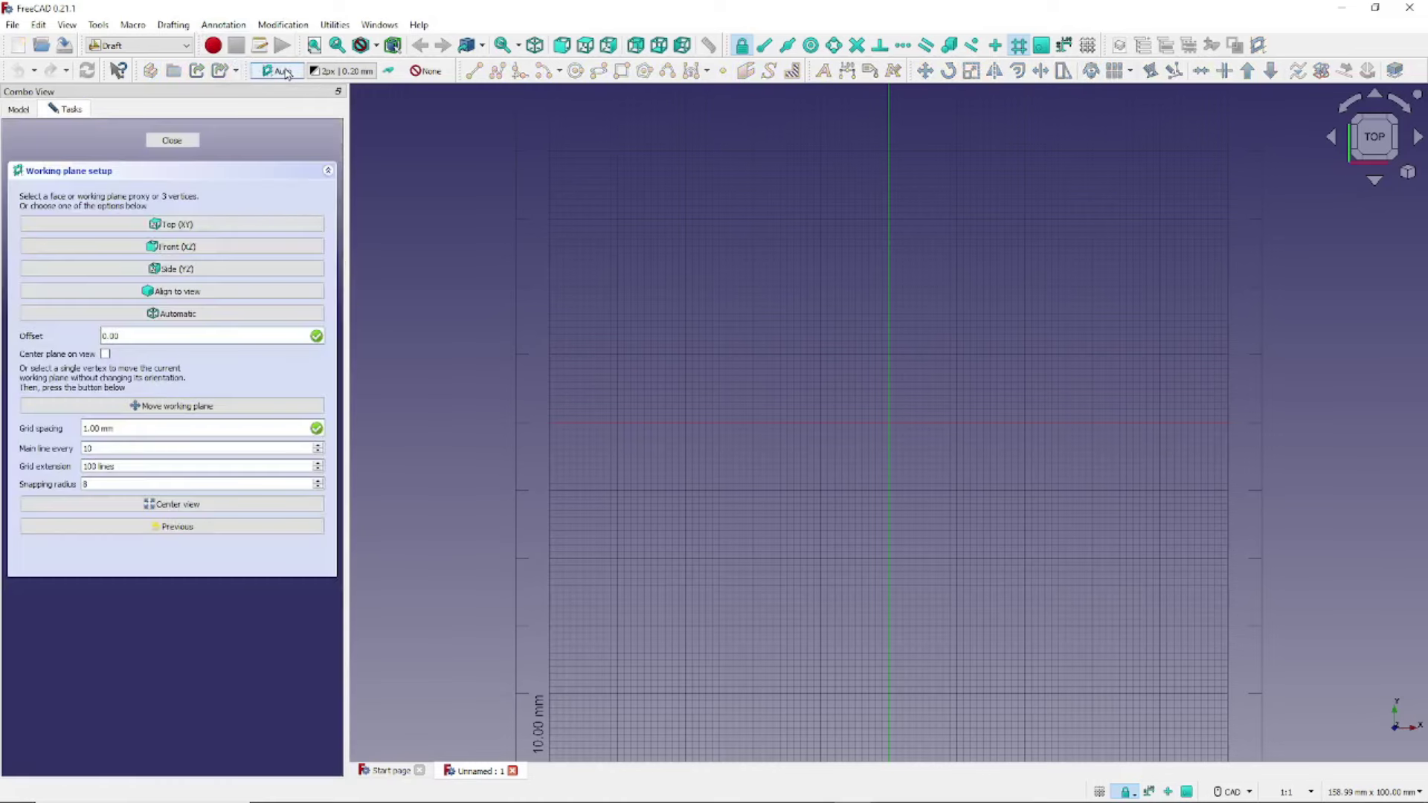
{"action": "left_click", "coordinate": [222, 230]}
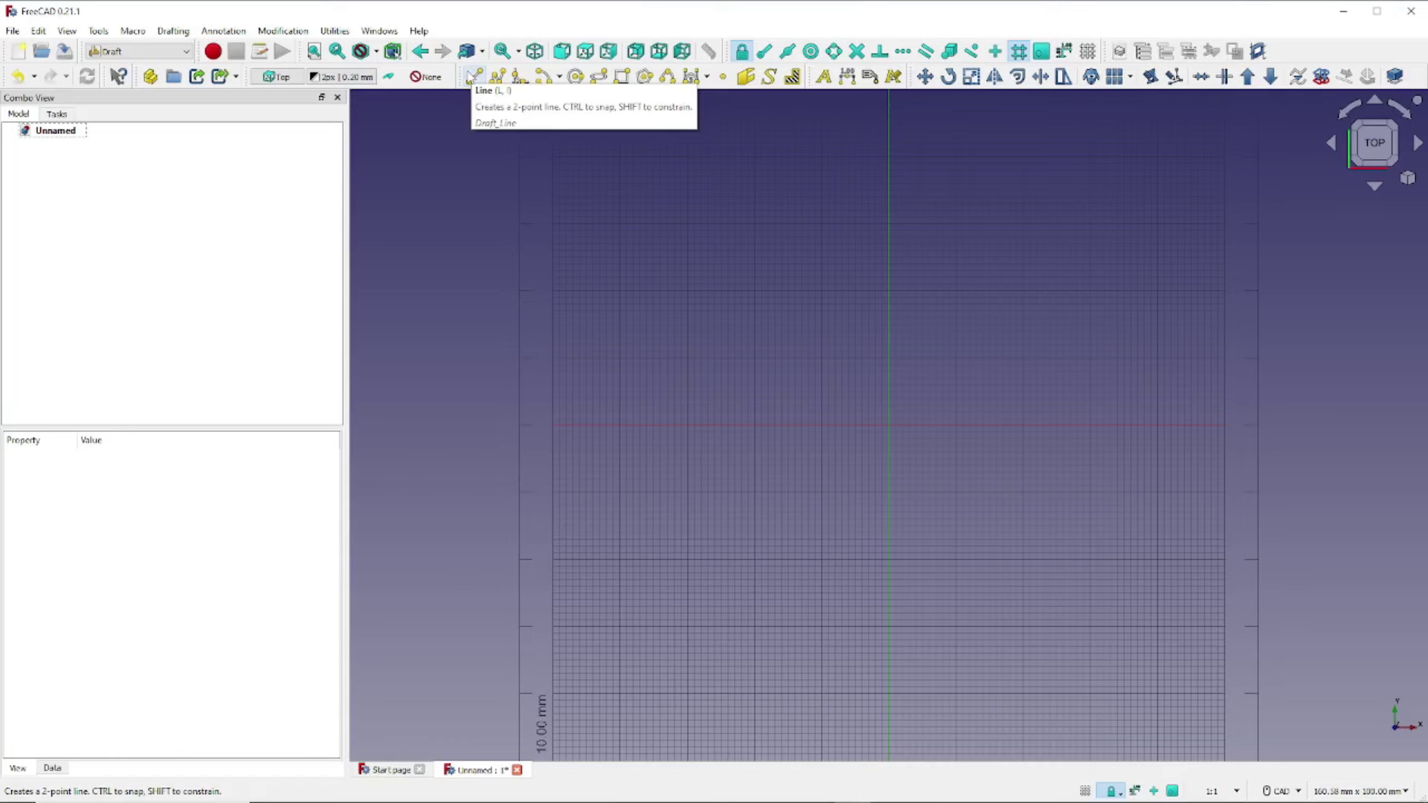
Draw a 20 mm line from the origin straight up the green axis
{"action": "left_click", "coordinate": [473, 77]}
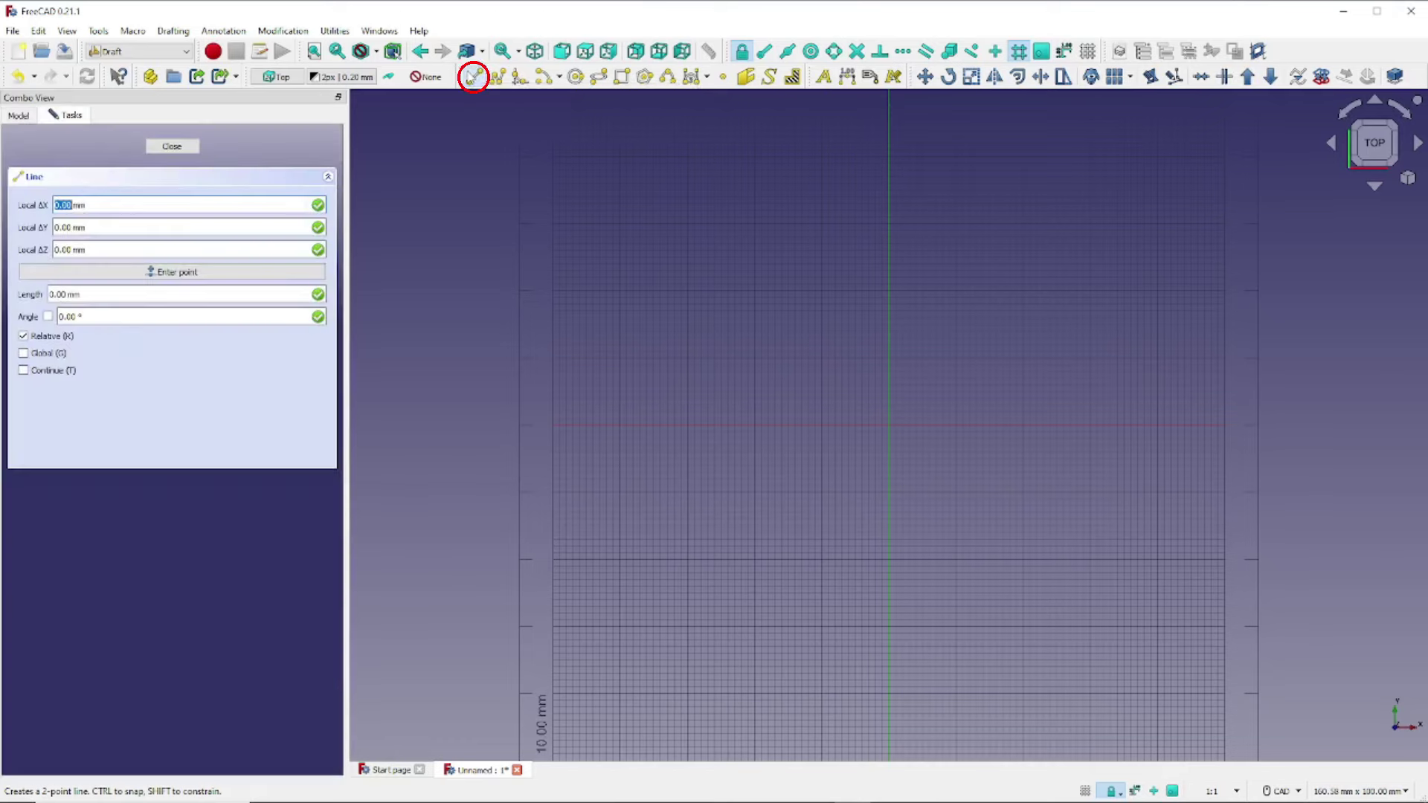
{"action": "left_click", "coordinate": [890, 424]}
{"action": "left_click", "coordinate": [891, 292]}
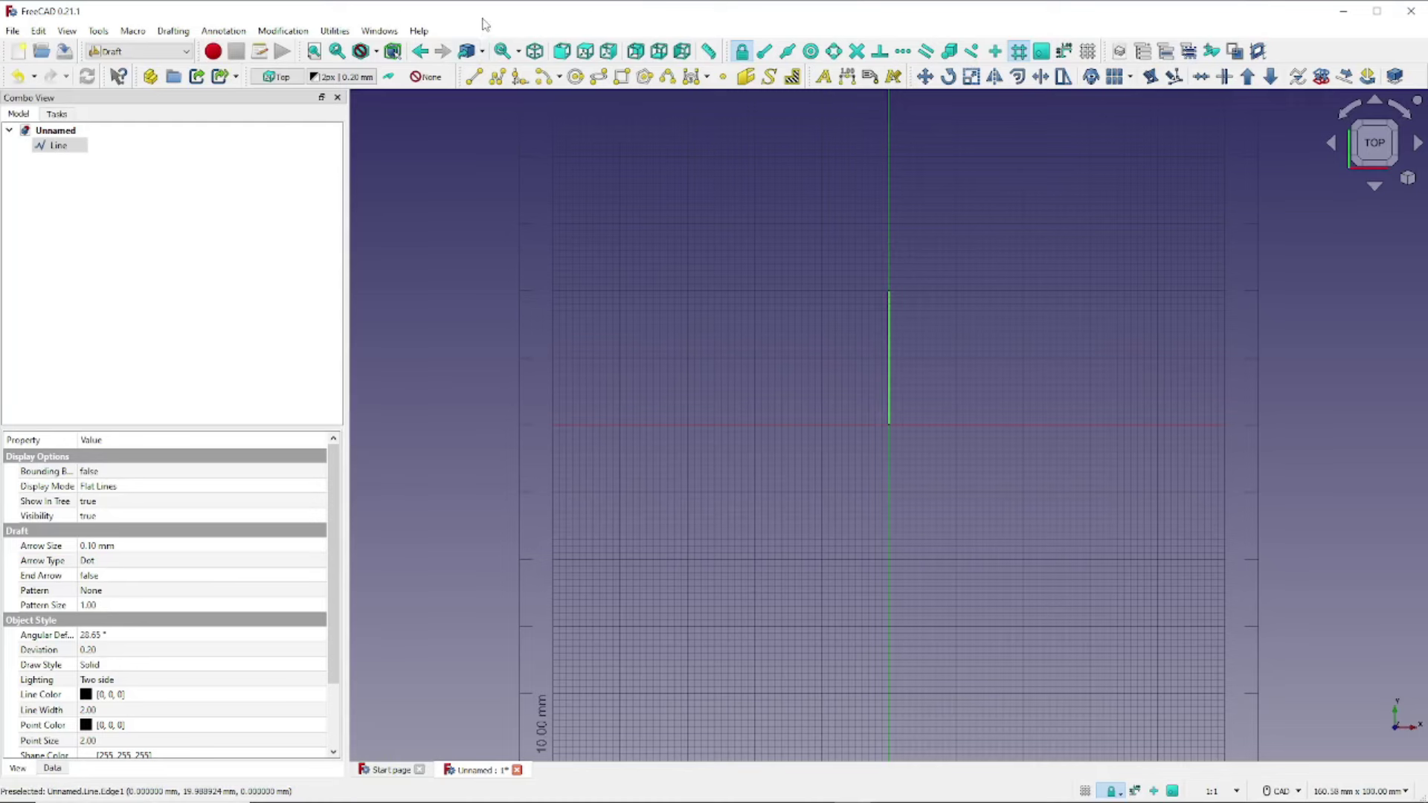
Draw a second 20 mm line from the origin along the red axis
{"action": "left_click", "coordinate": [474, 79]}
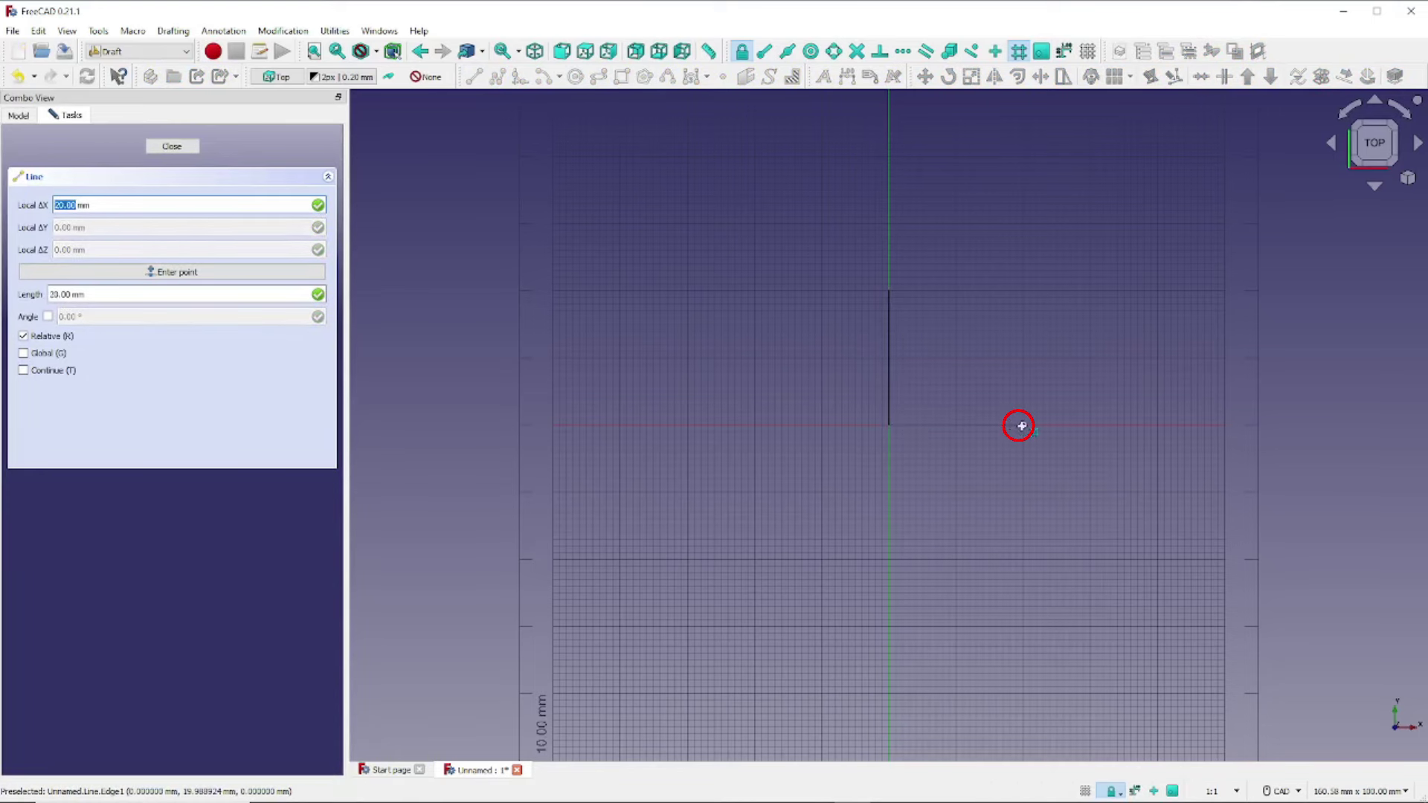
{"action": "left_click", "coordinate": [1021, 425]}
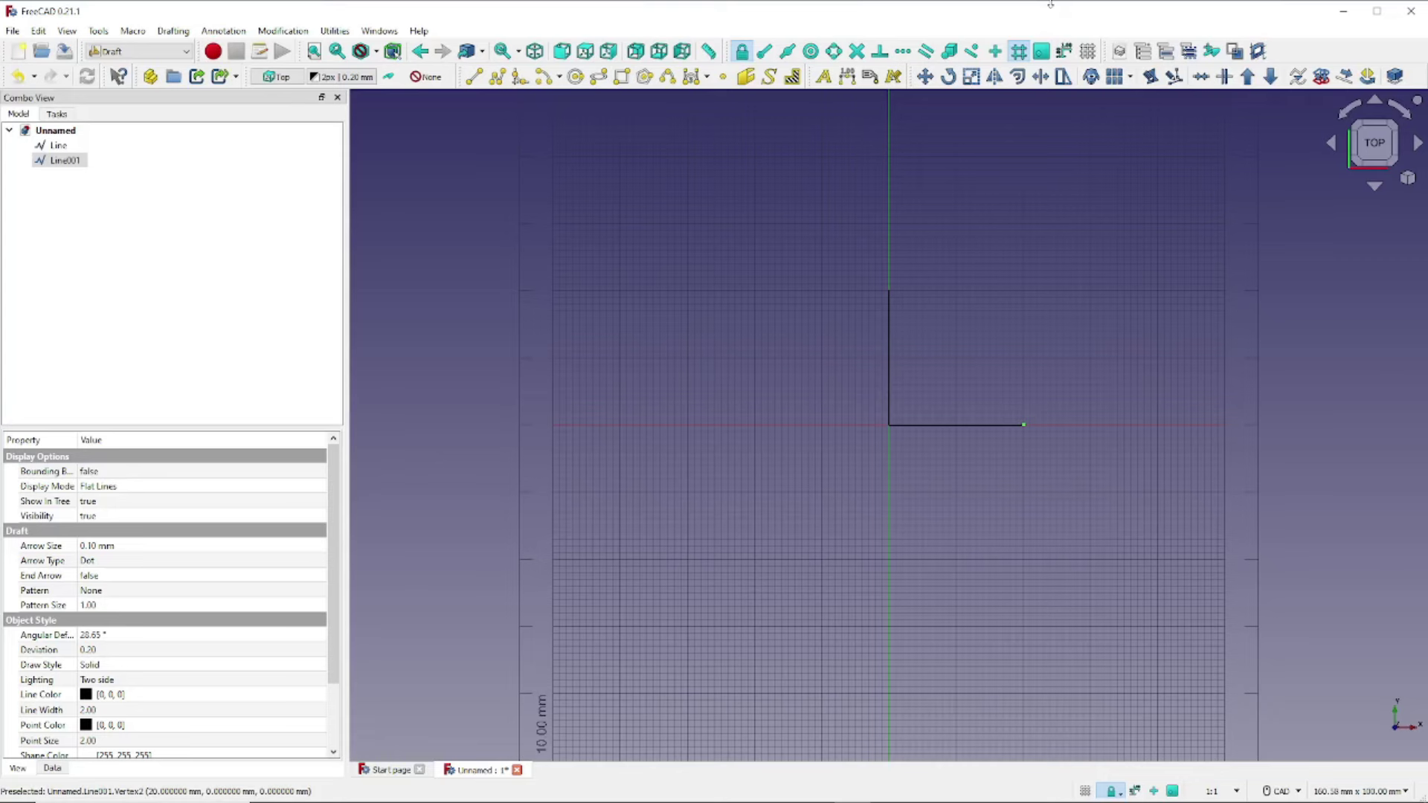
{"action": "key", "text": "ctrl+z"}
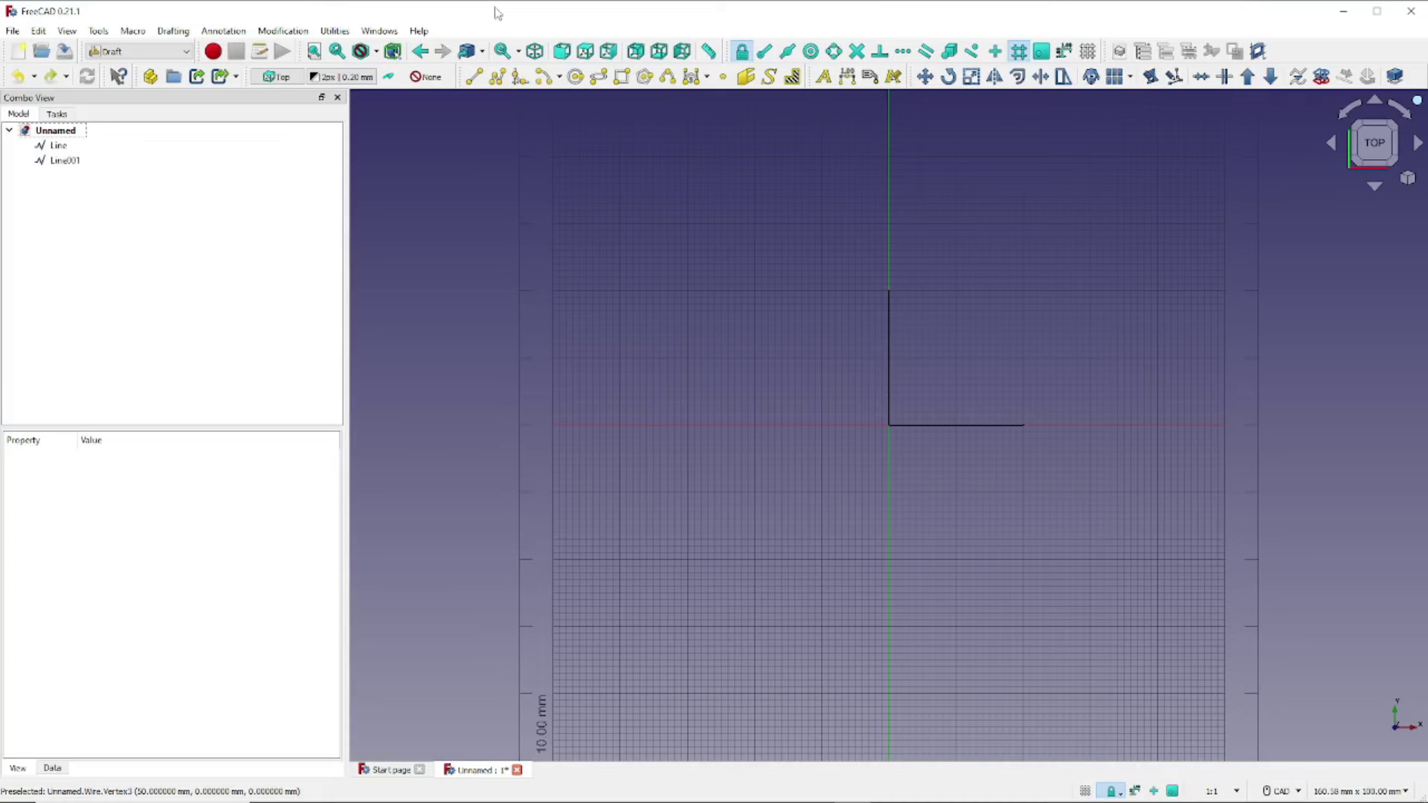
{"action": "left_click", "coordinate": [495, 76]}
Draw a three-point L-shaped Wire to the right, ending 20 mm along the red axis
{"action": "left_click", "coordinate": [1093, 290]}
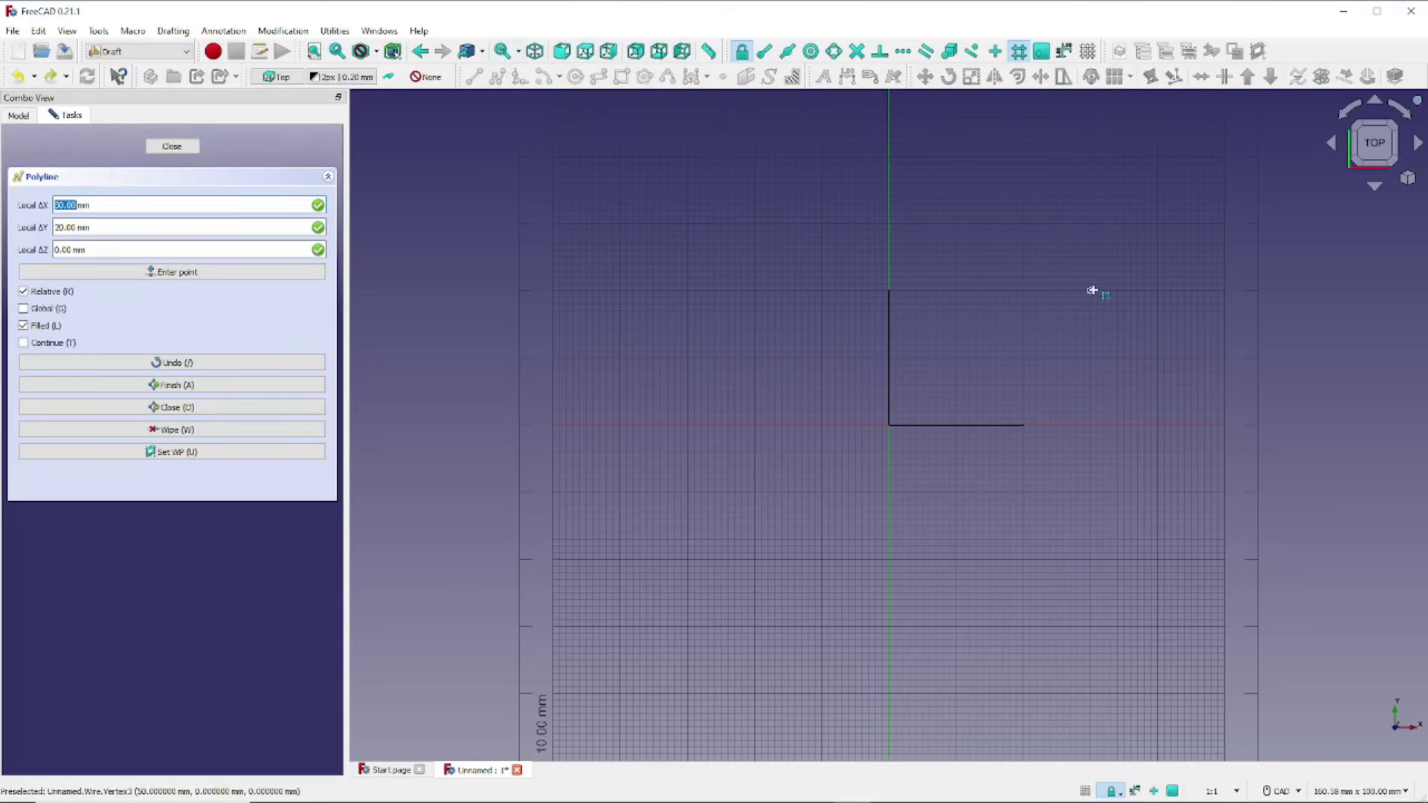
{"action": "left_click", "coordinate": [1089, 424], "text": "shift"}
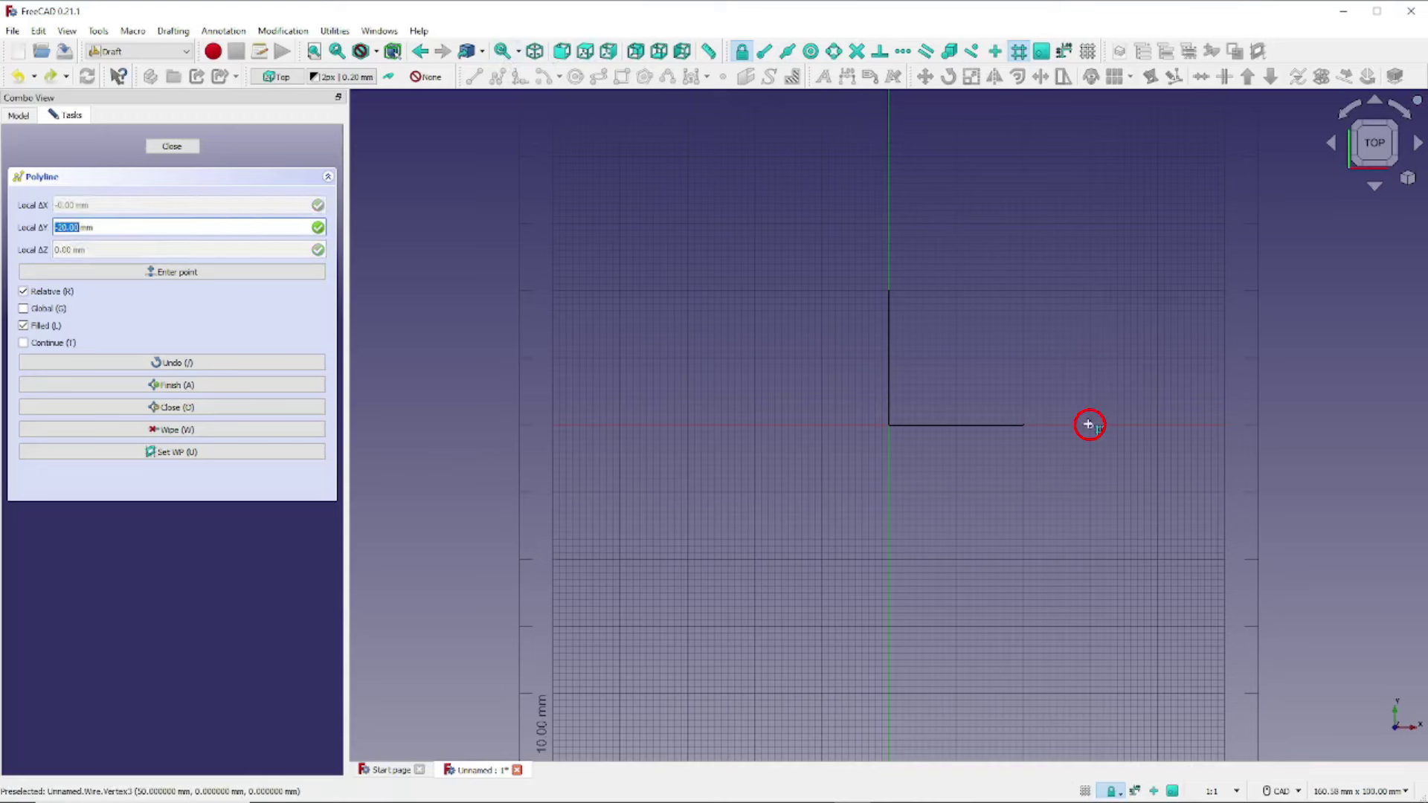
{"action": "left_click", "coordinate": [1226, 424]}
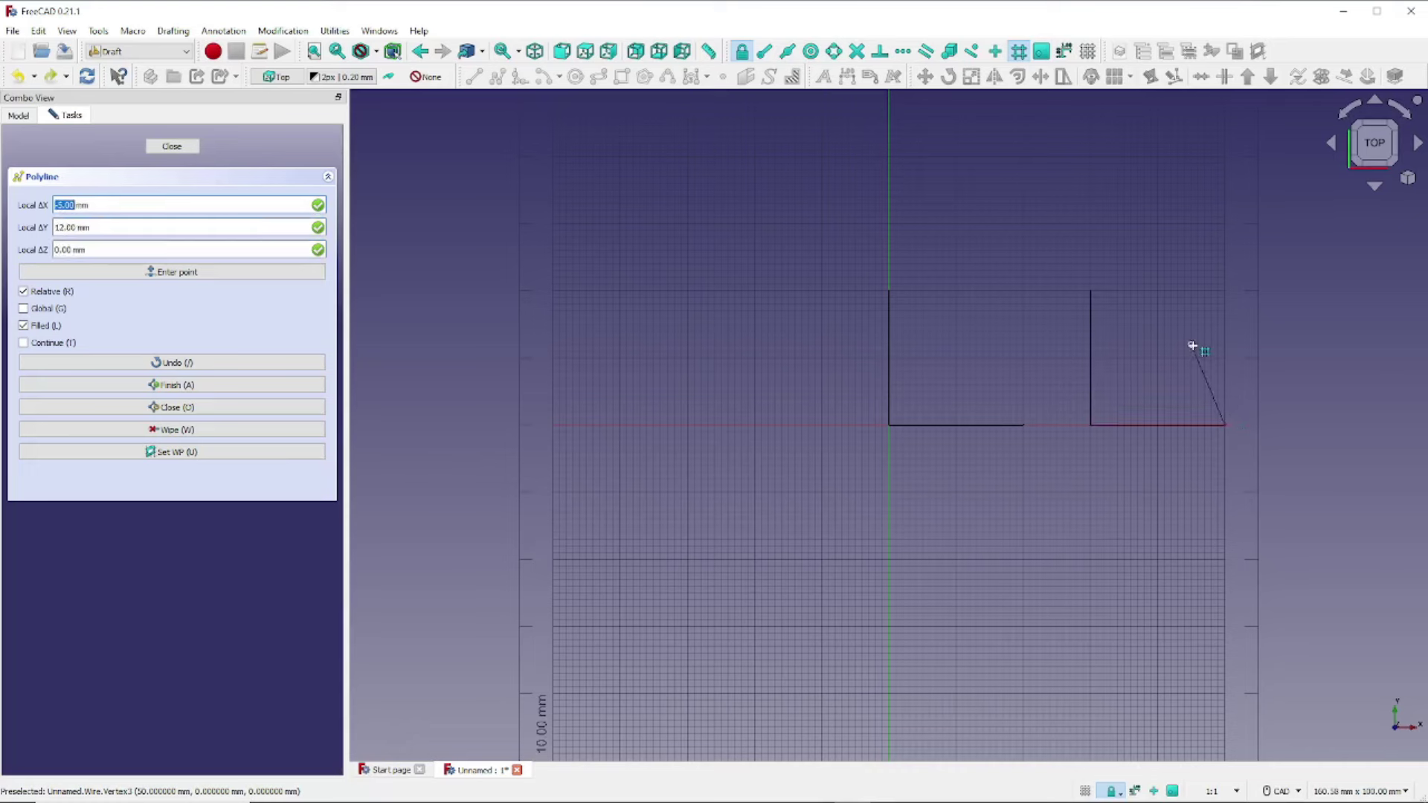
{"action": "left_click", "coordinate": [172, 146]}
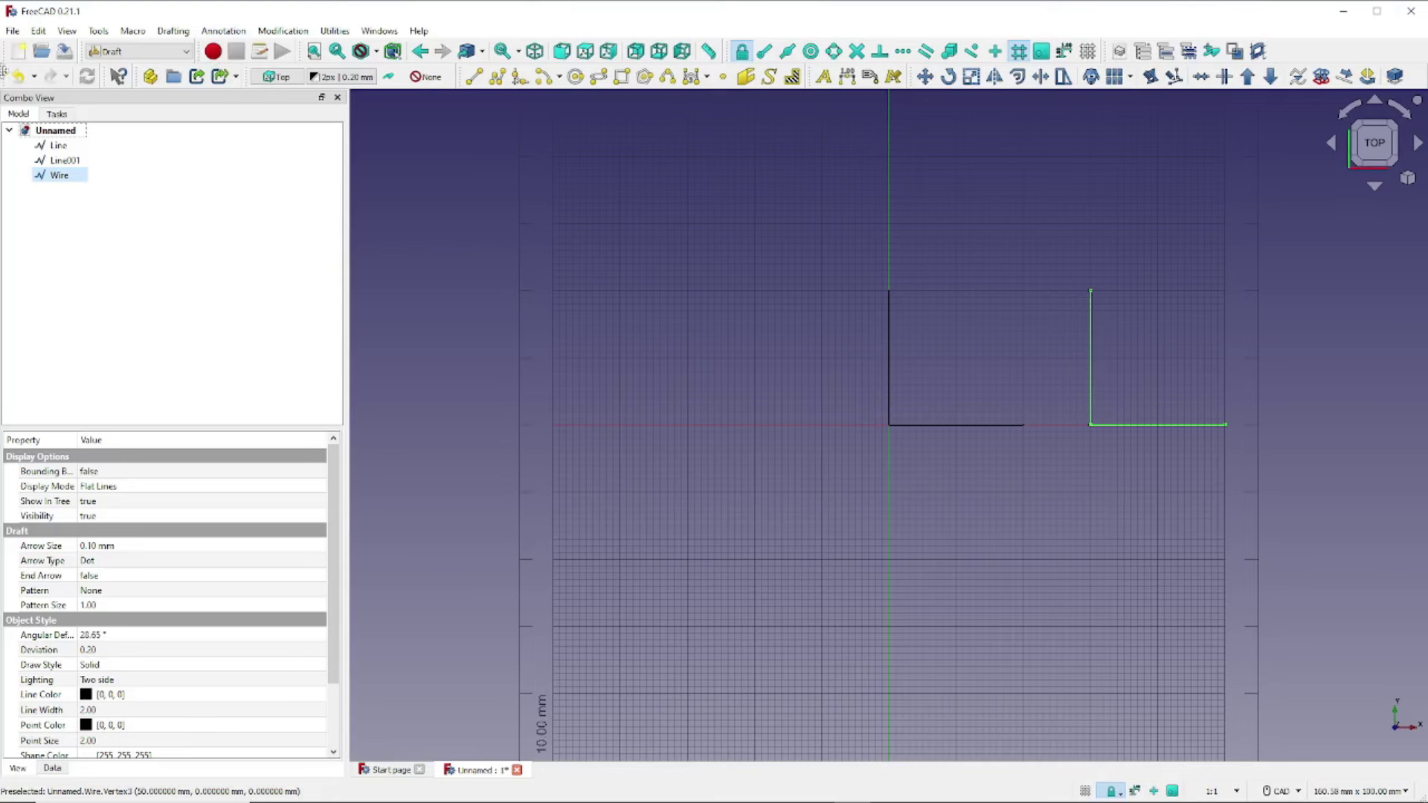
{"action": "left_click", "coordinate": [47, 178]}
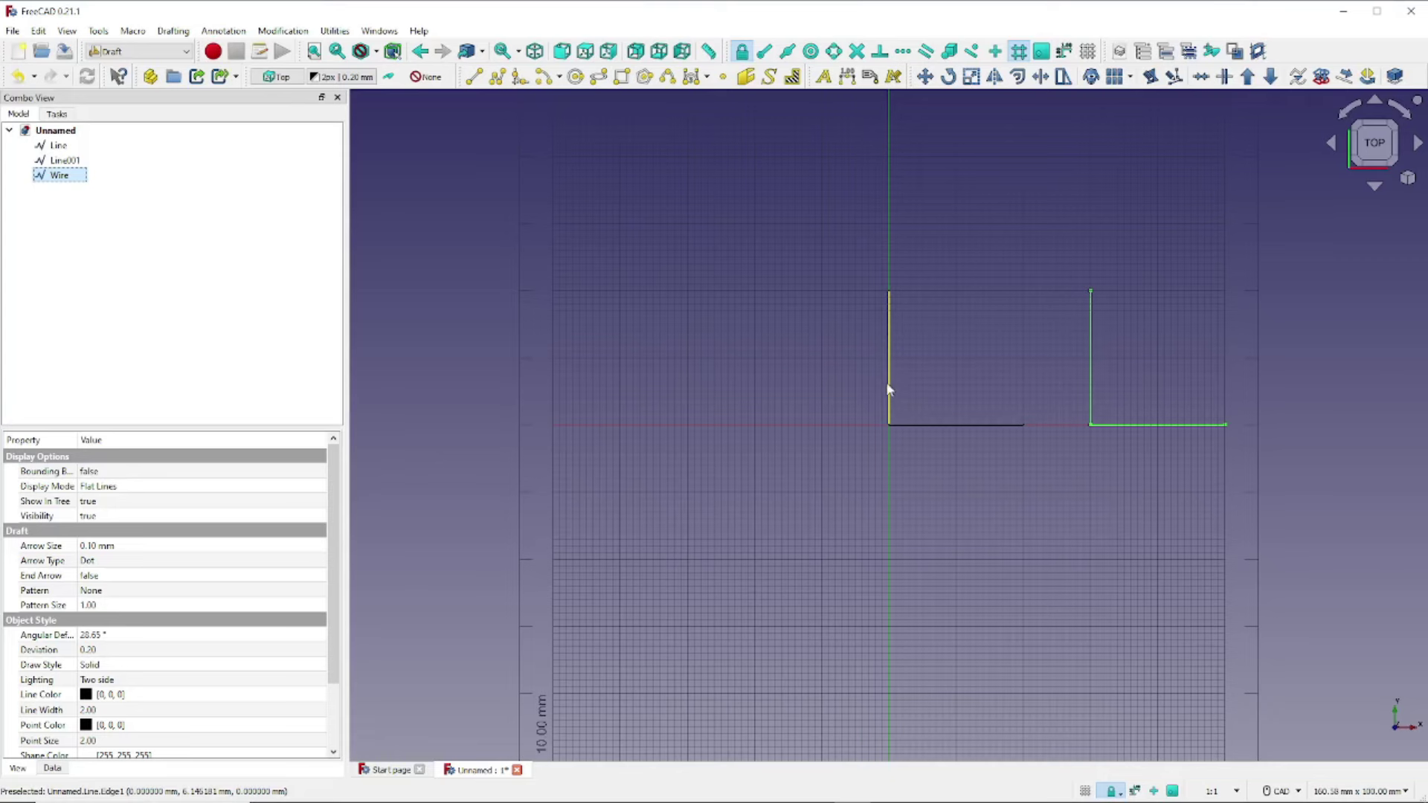
{"action": "left_click", "coordinate": [945, 431]}
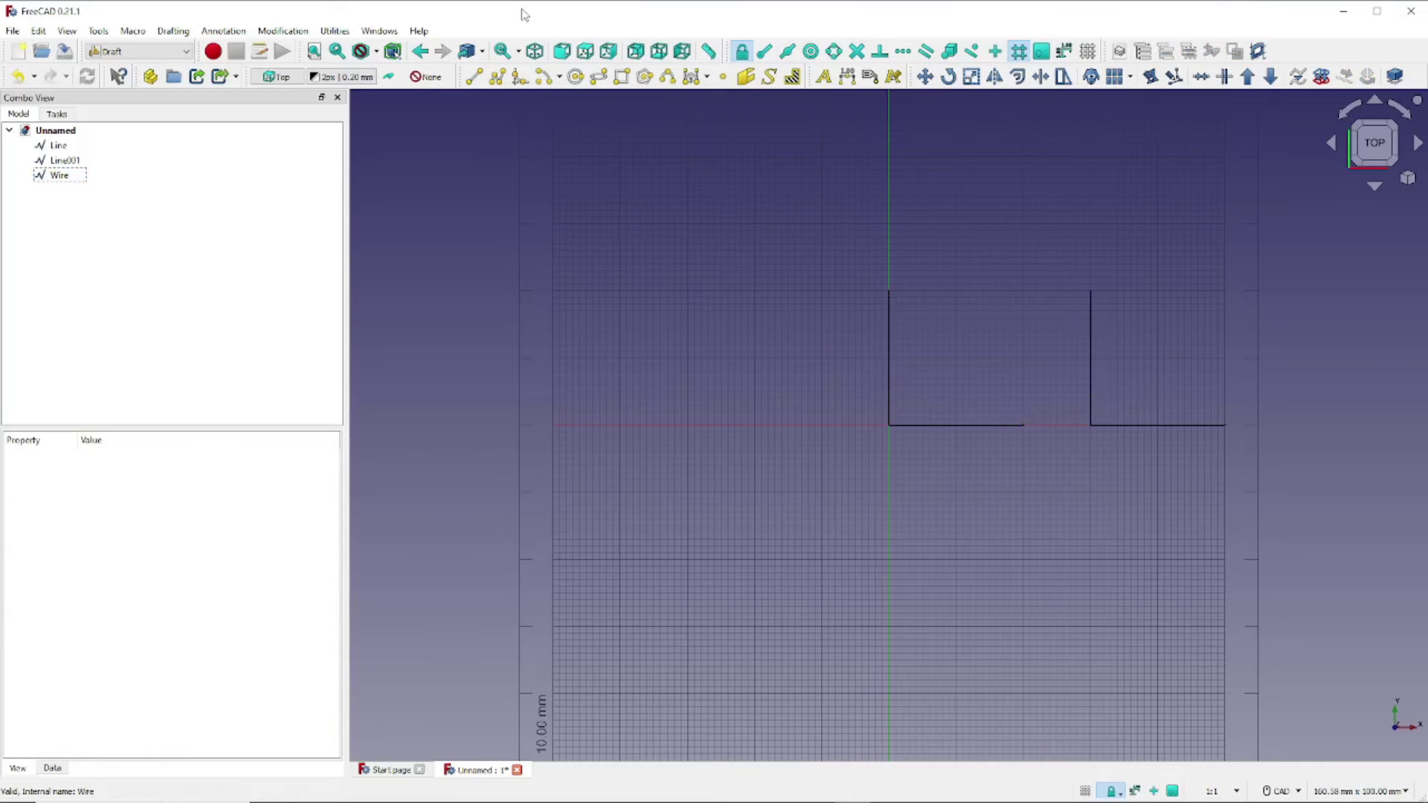
Draw a 90° arc of radius 10 mm centred 20 mm below the origin, starting at 0°
{"action": "left_click", "coordinate": [541, 85]}
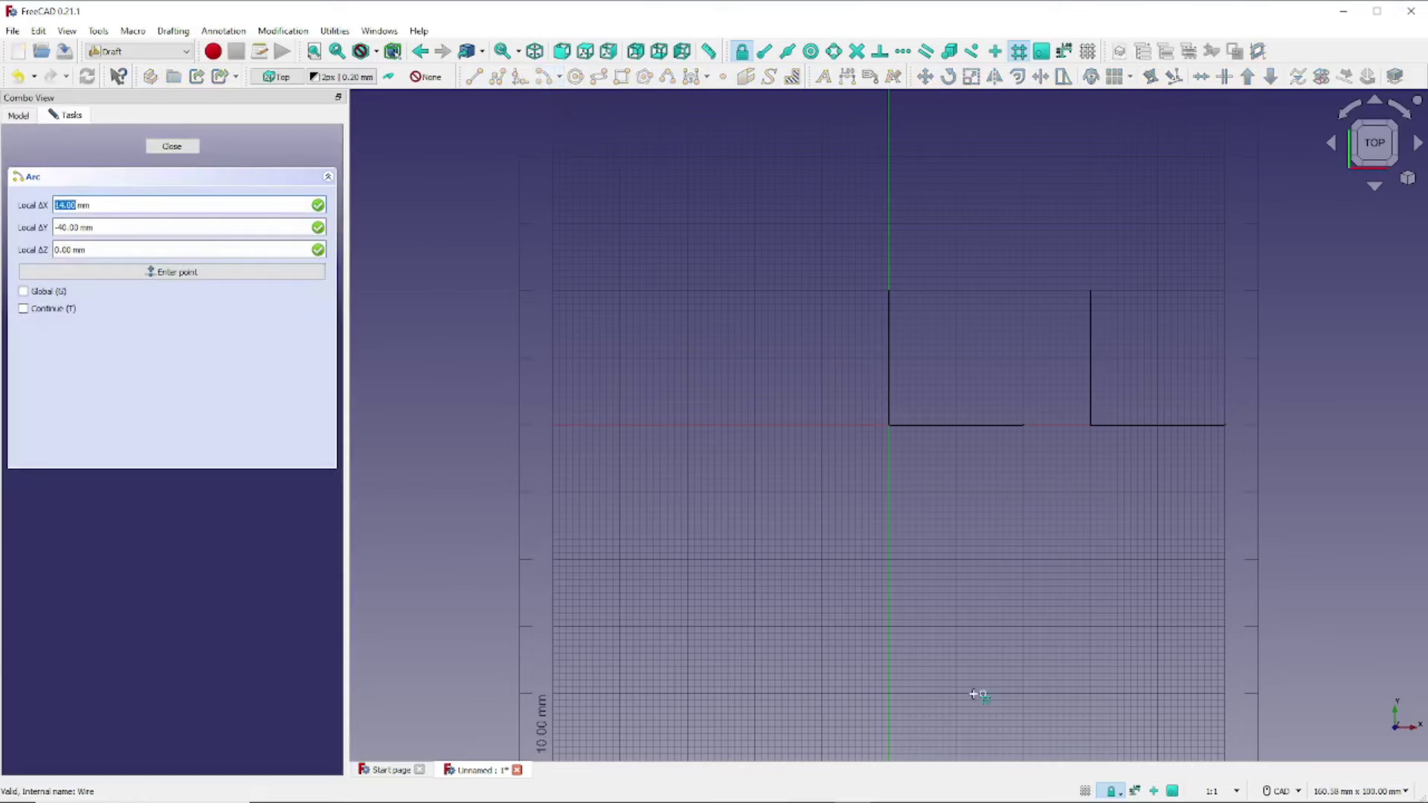
{"action": "left_click", "coordinate": [885, 559]}
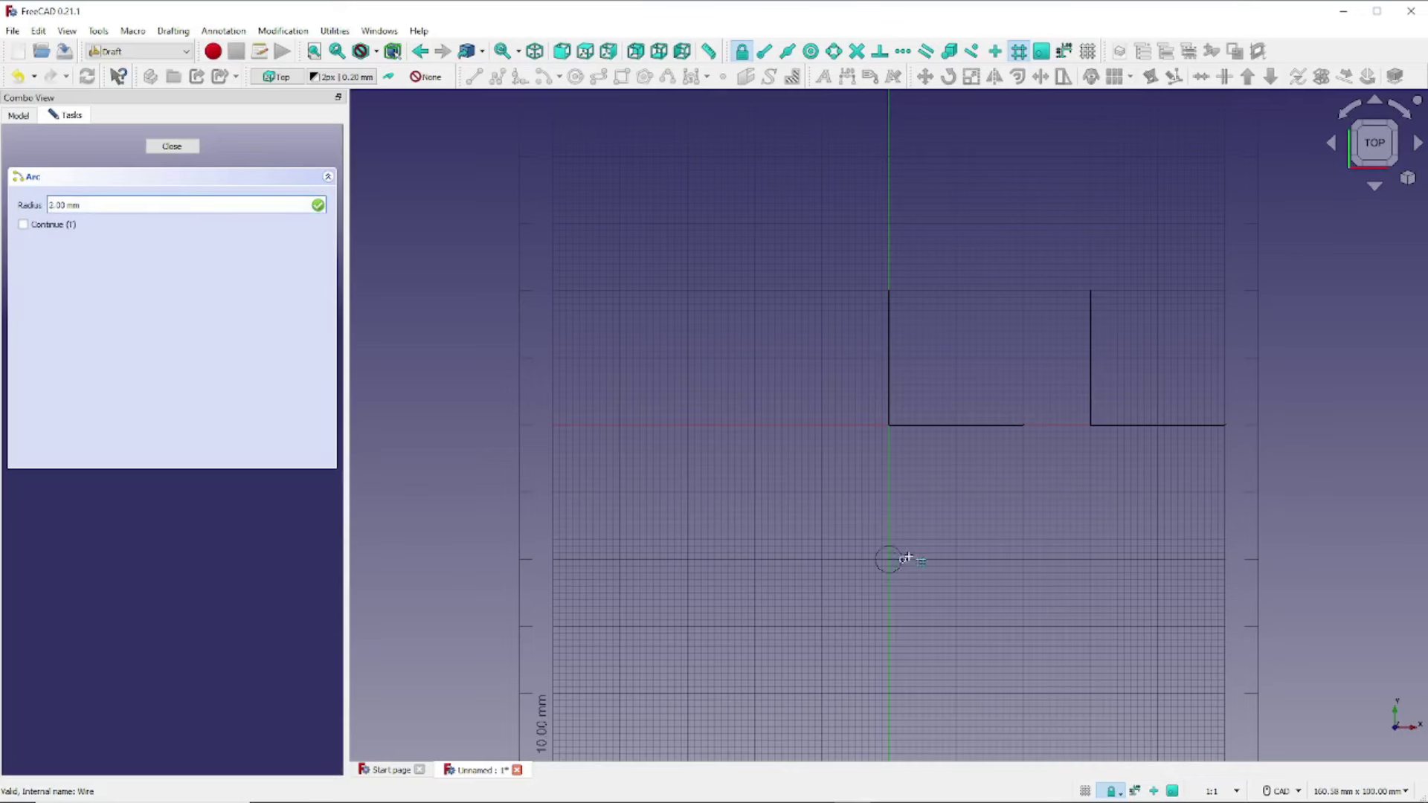
{"action": "left_click", "coordinate": [957, 559]}
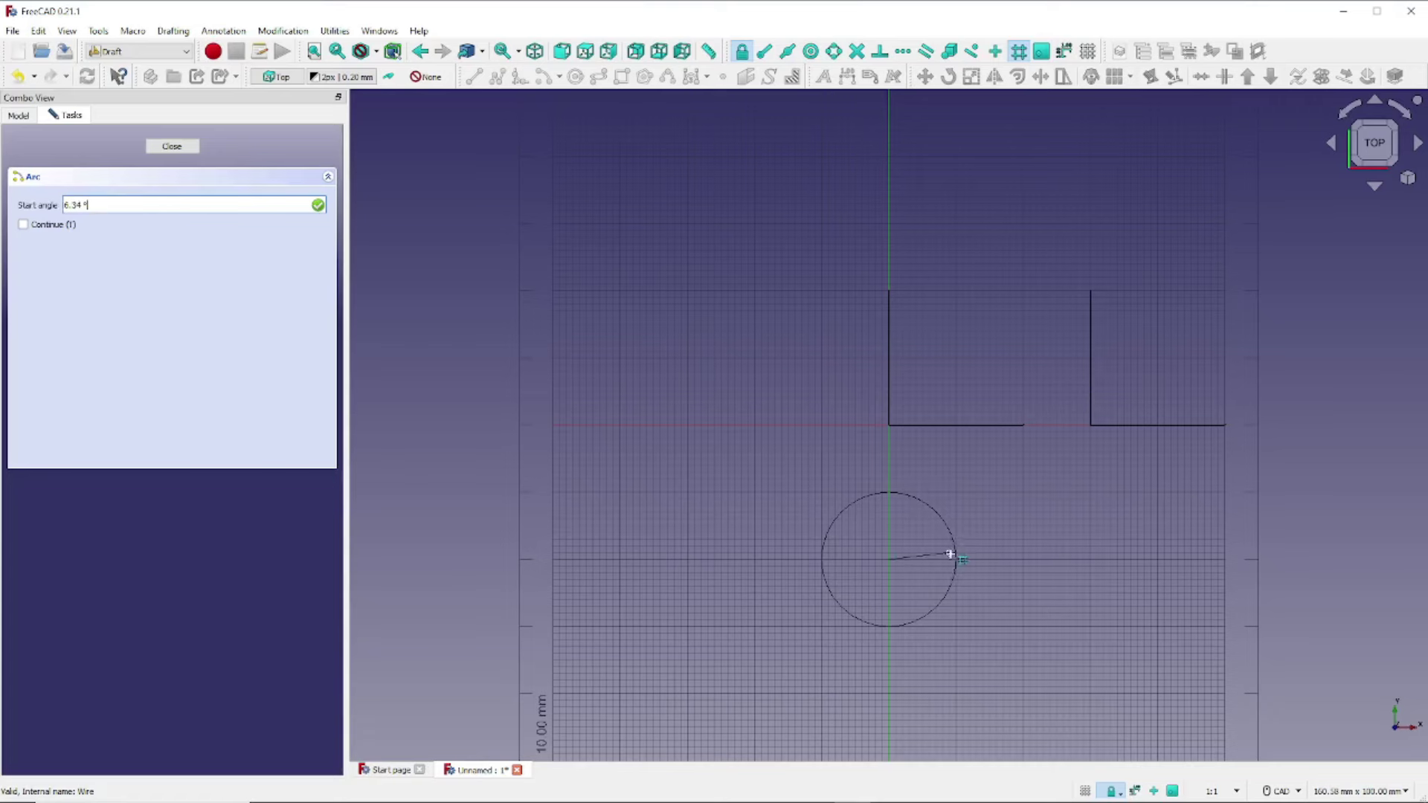
{"action": "left_click", "coordinate": [955, 560]}
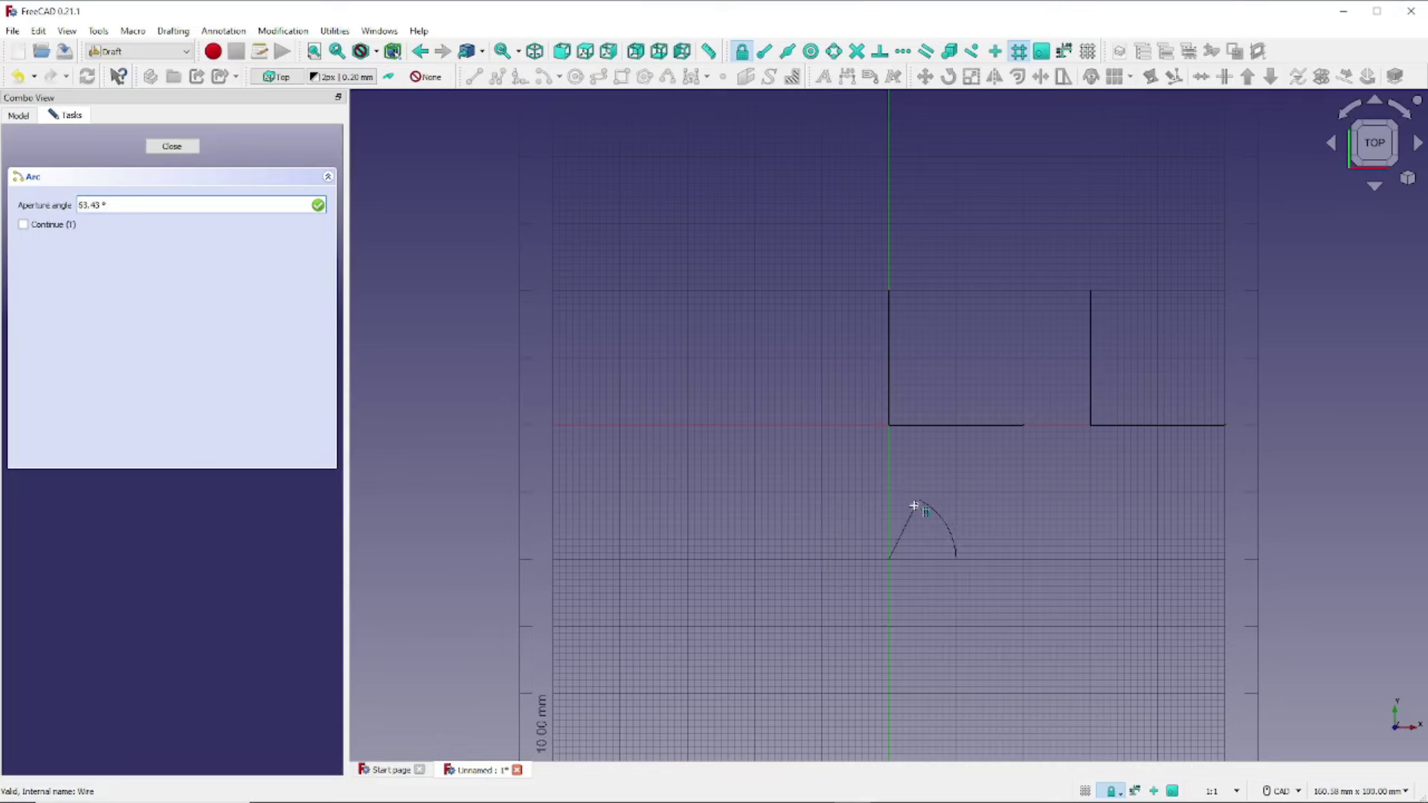
{"action": "left_click", "coordinate": [889, 493]}
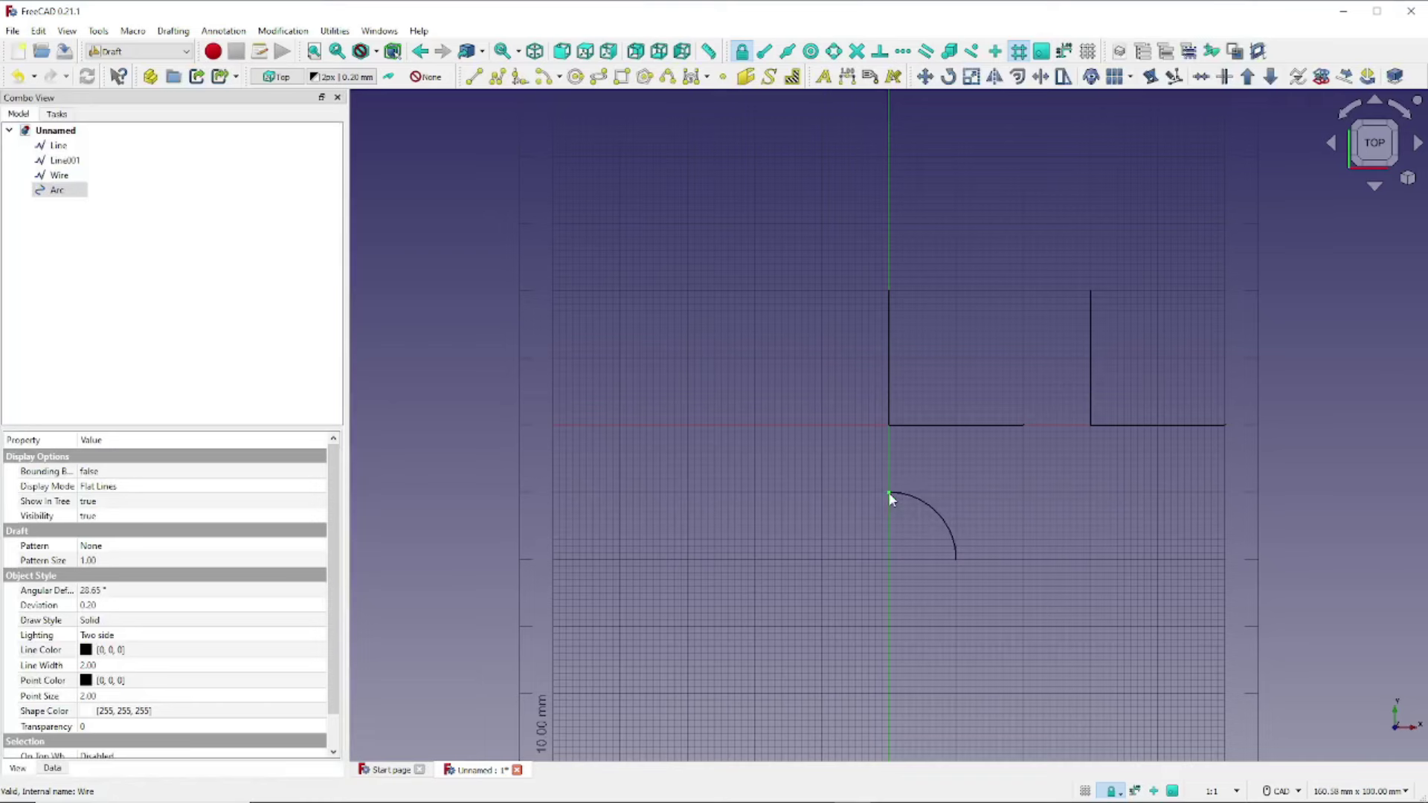
{"action": "left_click", "coordinate": [576, 77]}
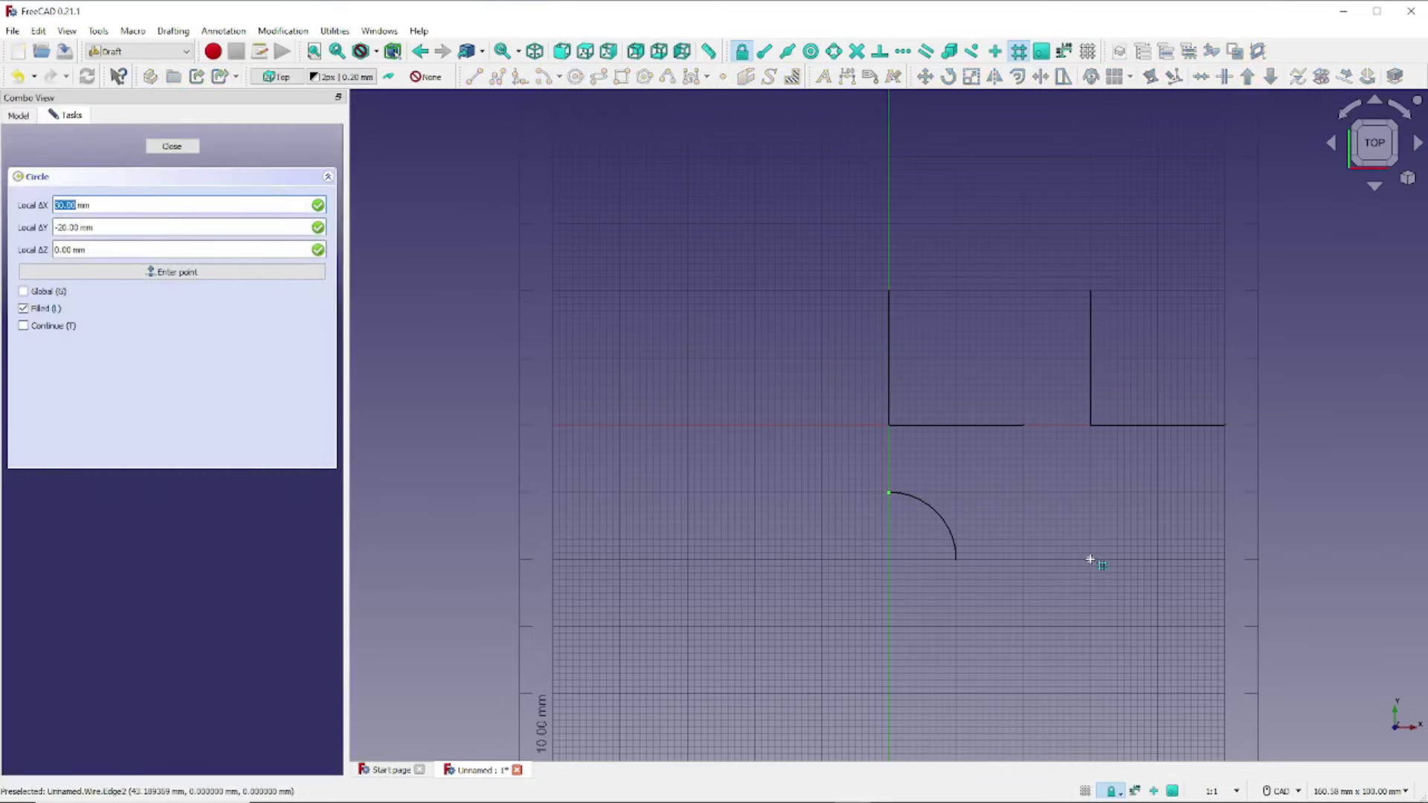
Place a filled circle of 10 mm radius to the right of the arc
{"action": "left_click", "coordinate": [1090, 560]}
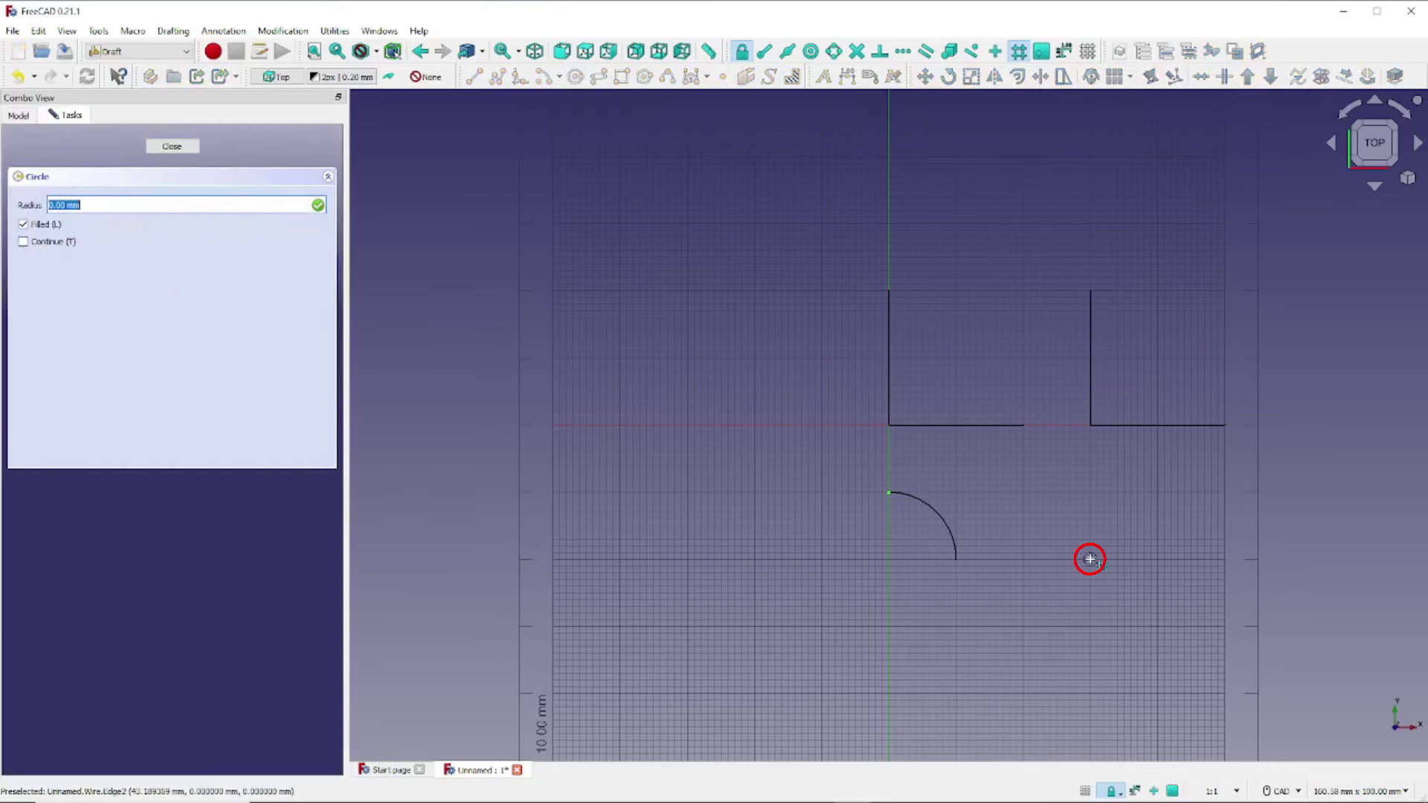
{"action": "left_click", "coordinate": [1155, 559]}
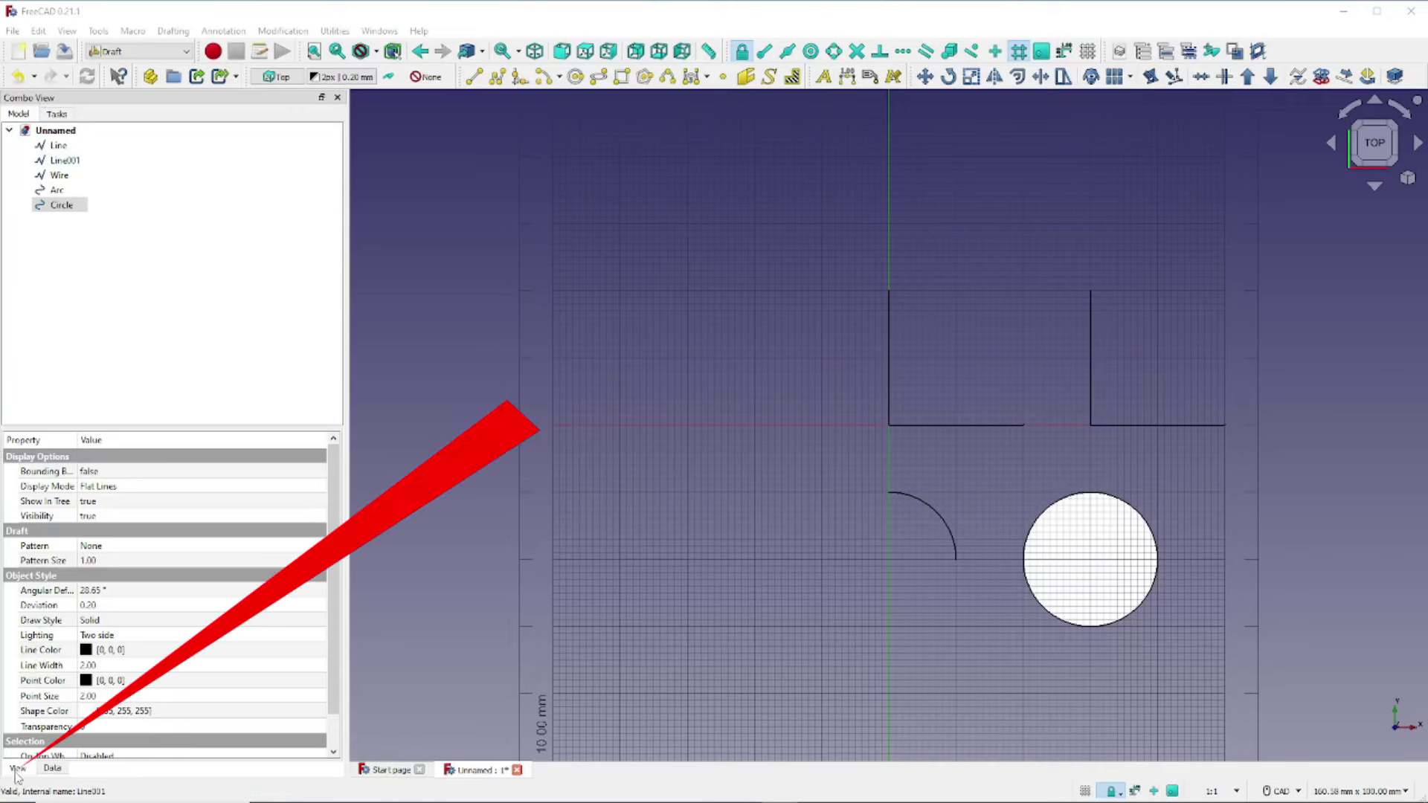
Change the Arc's Last Angle to 45 in its Data properties
{"action": "left_click", "coordinate": [52, 768]}
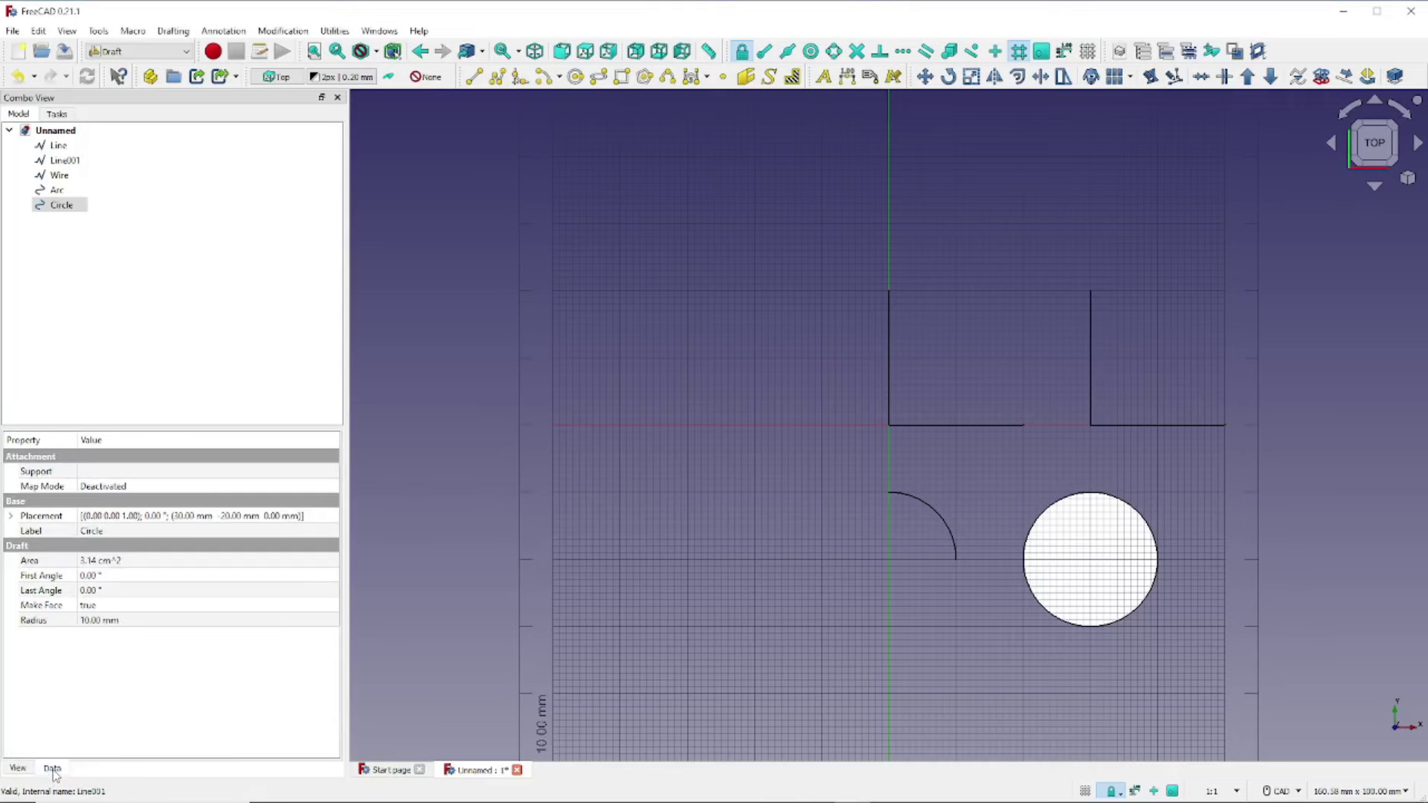
{"action": "left_click", "coordinate": [44, 191]}
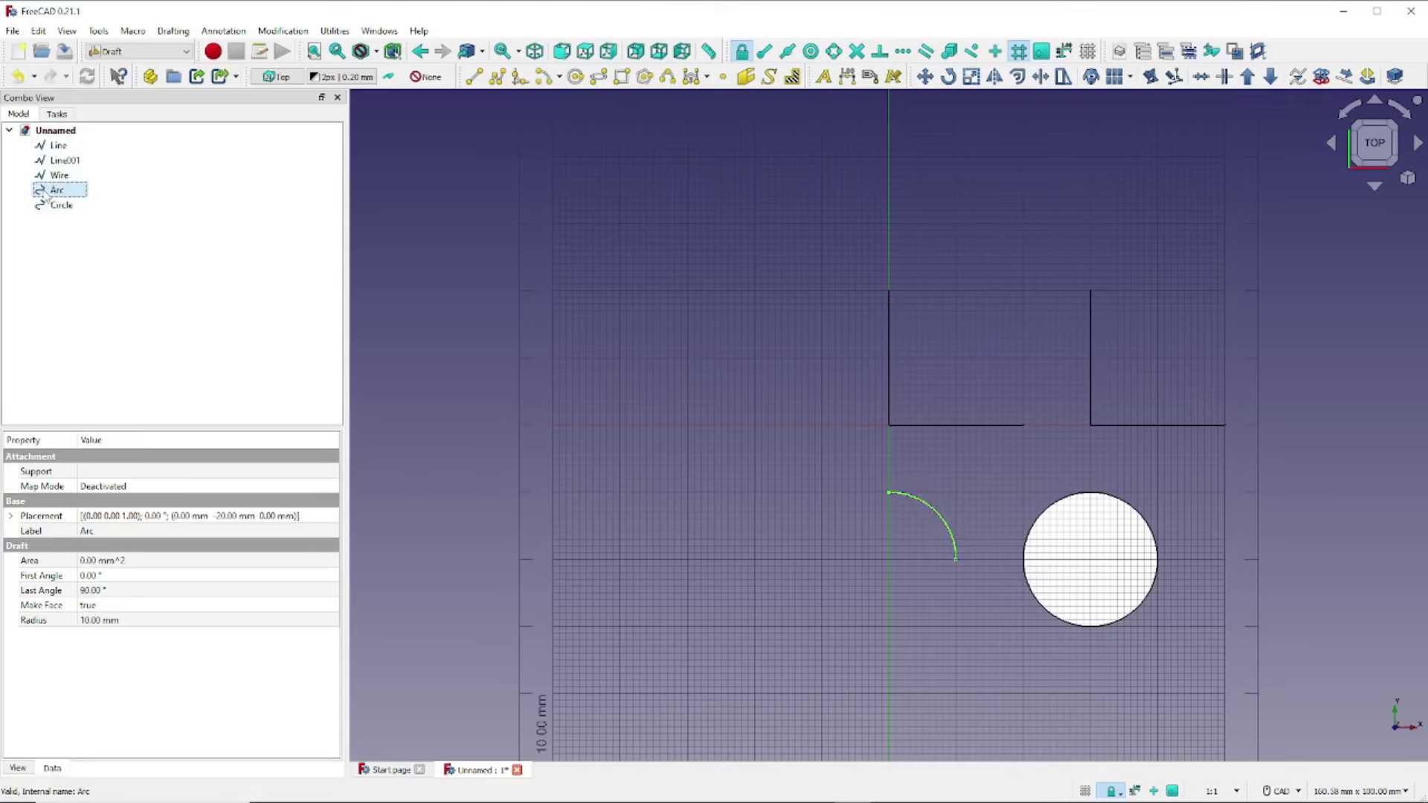
{"action": "left_click", "coordinate": [130, 590]}
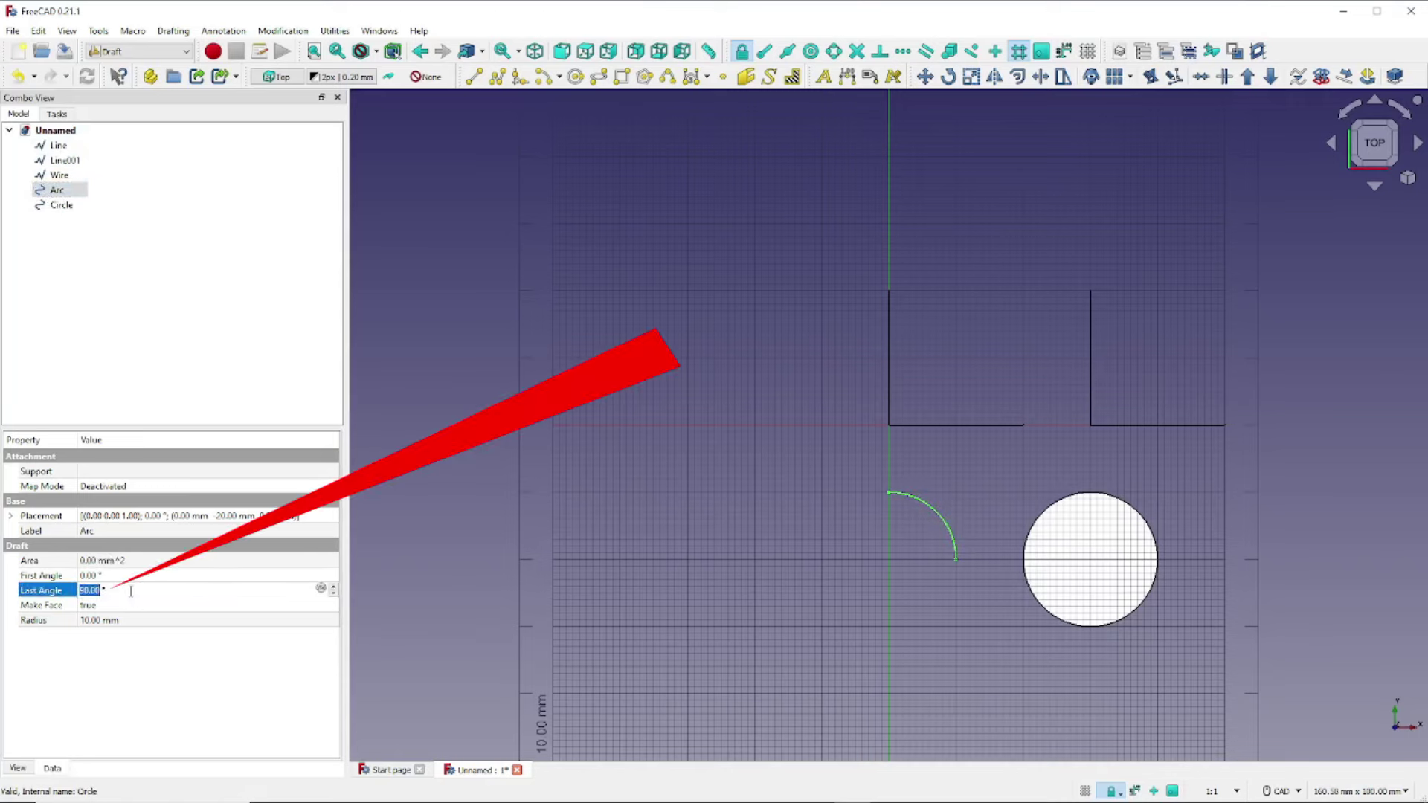
{"action": "type", "text": "45"}
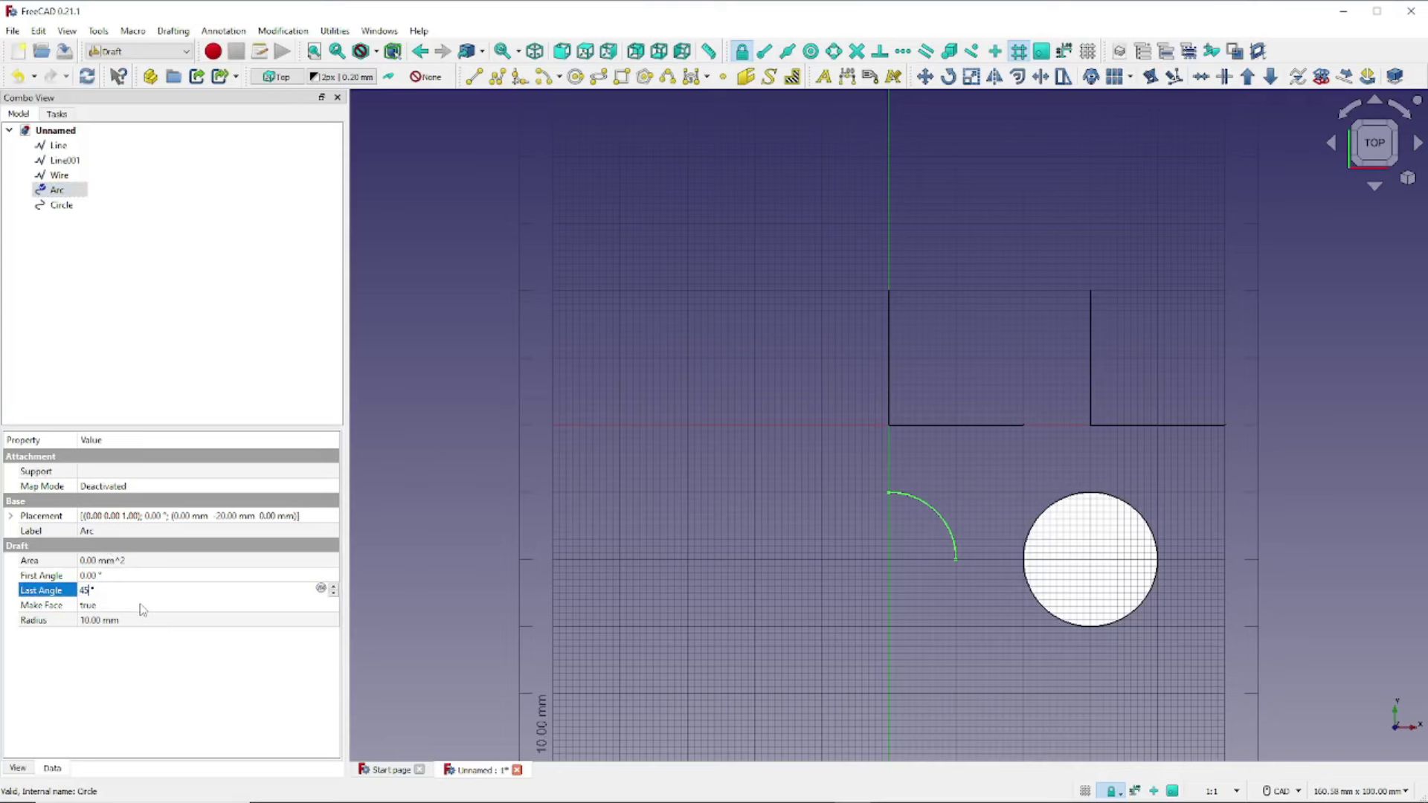
{"action": "left_click", "coordinate": [143, 606]}
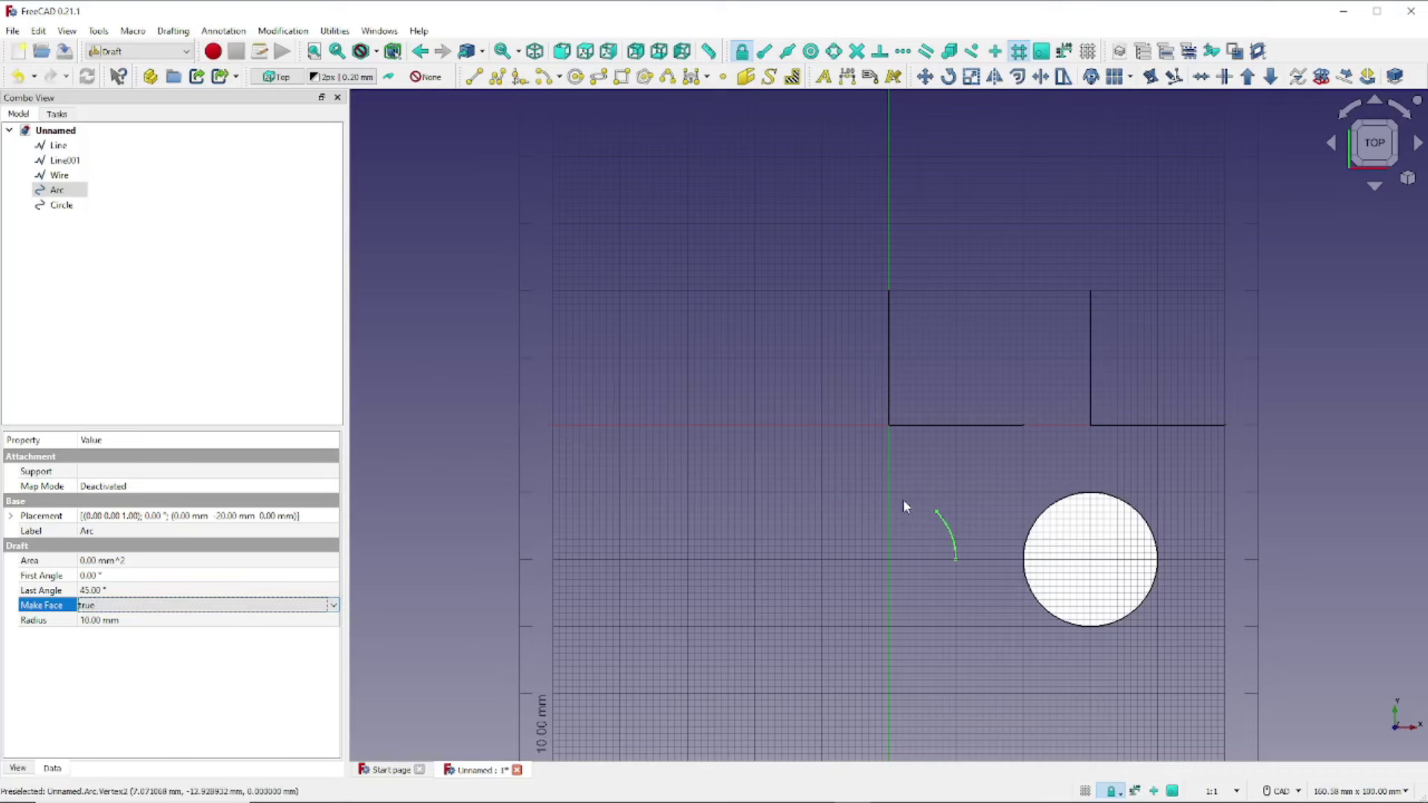
{"action": "left_click", "coordinate": [1095, 557]}
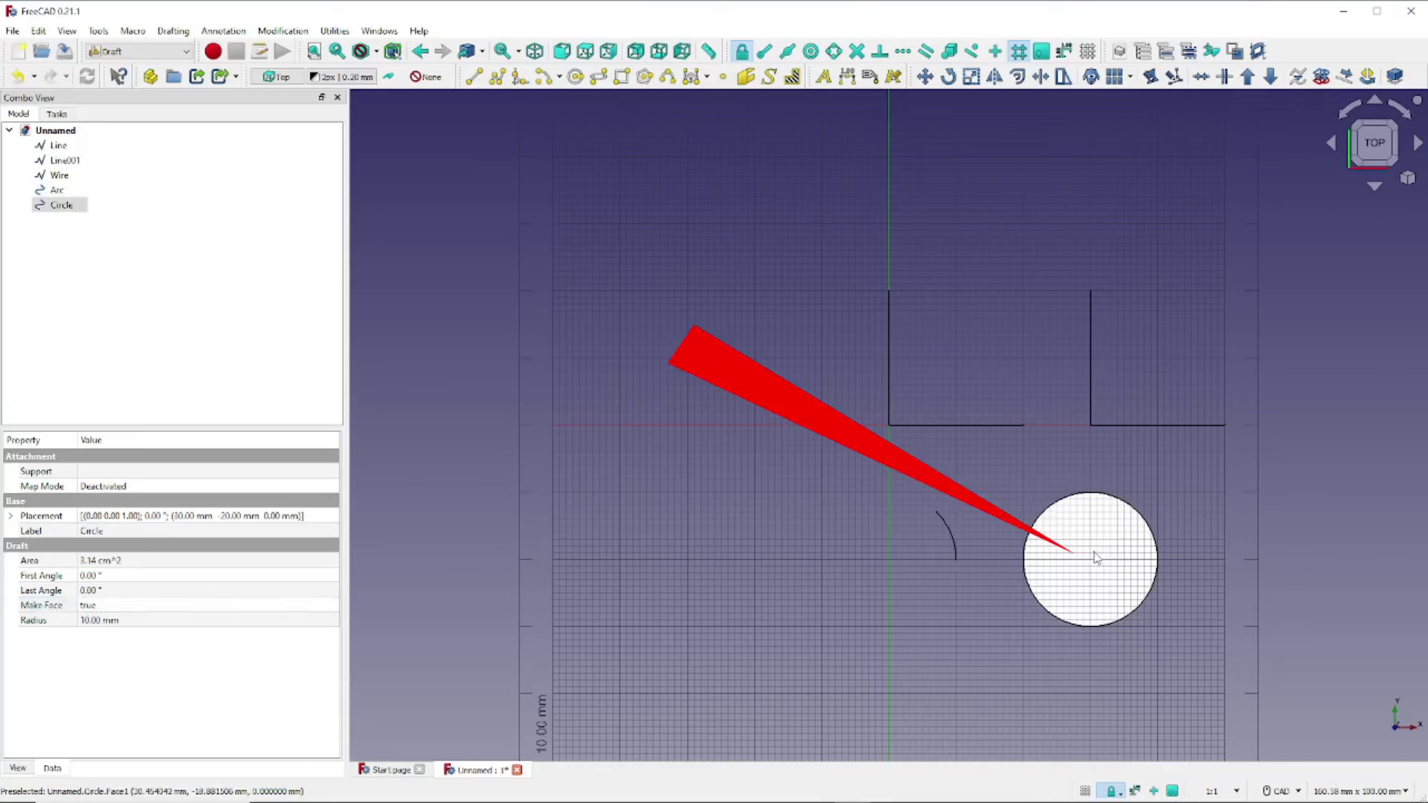
Set the Circle's Line Color to red (255, 0, 0)
{"action": "left_click", "coordinate": [18, 771]}
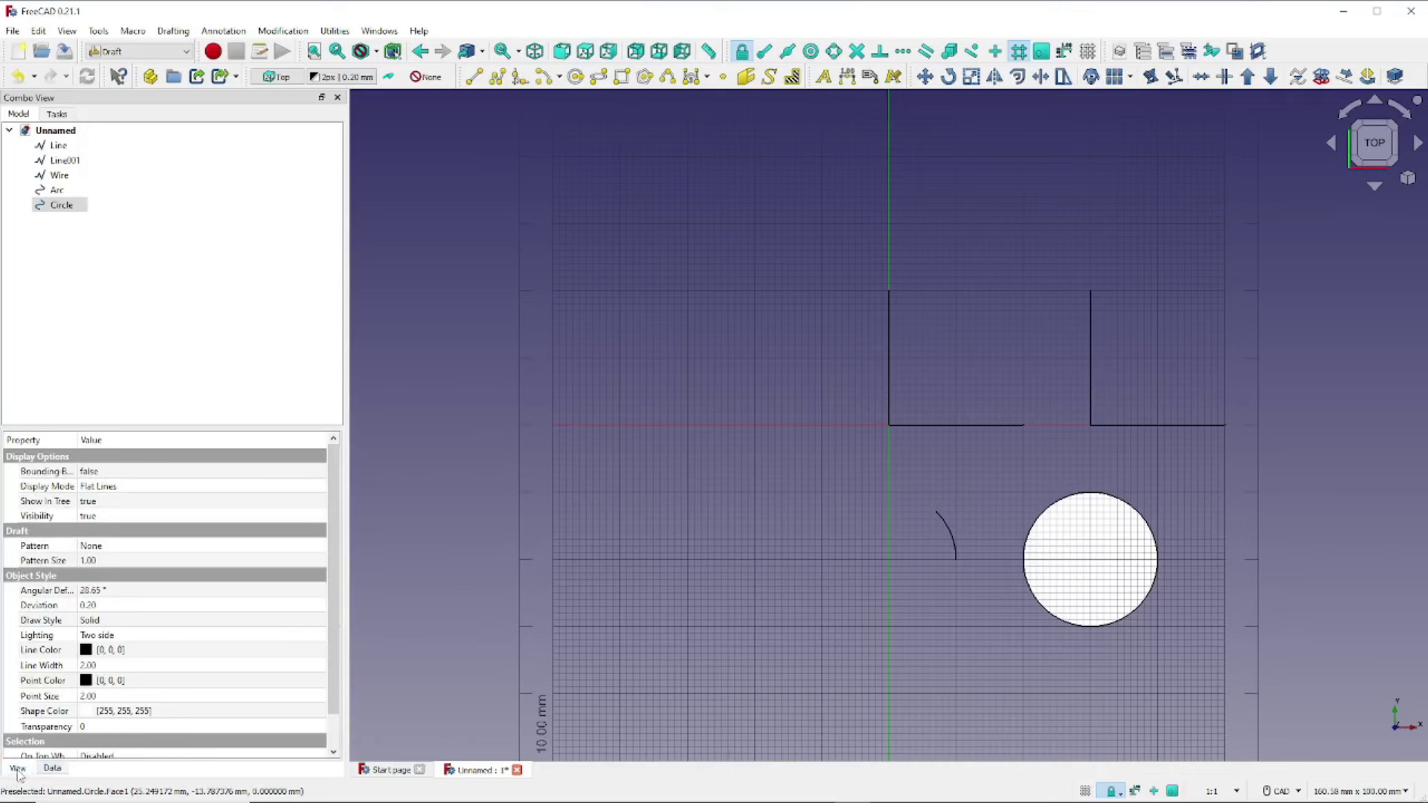
{"action": "left_click", "coordinate": [85, 652]}
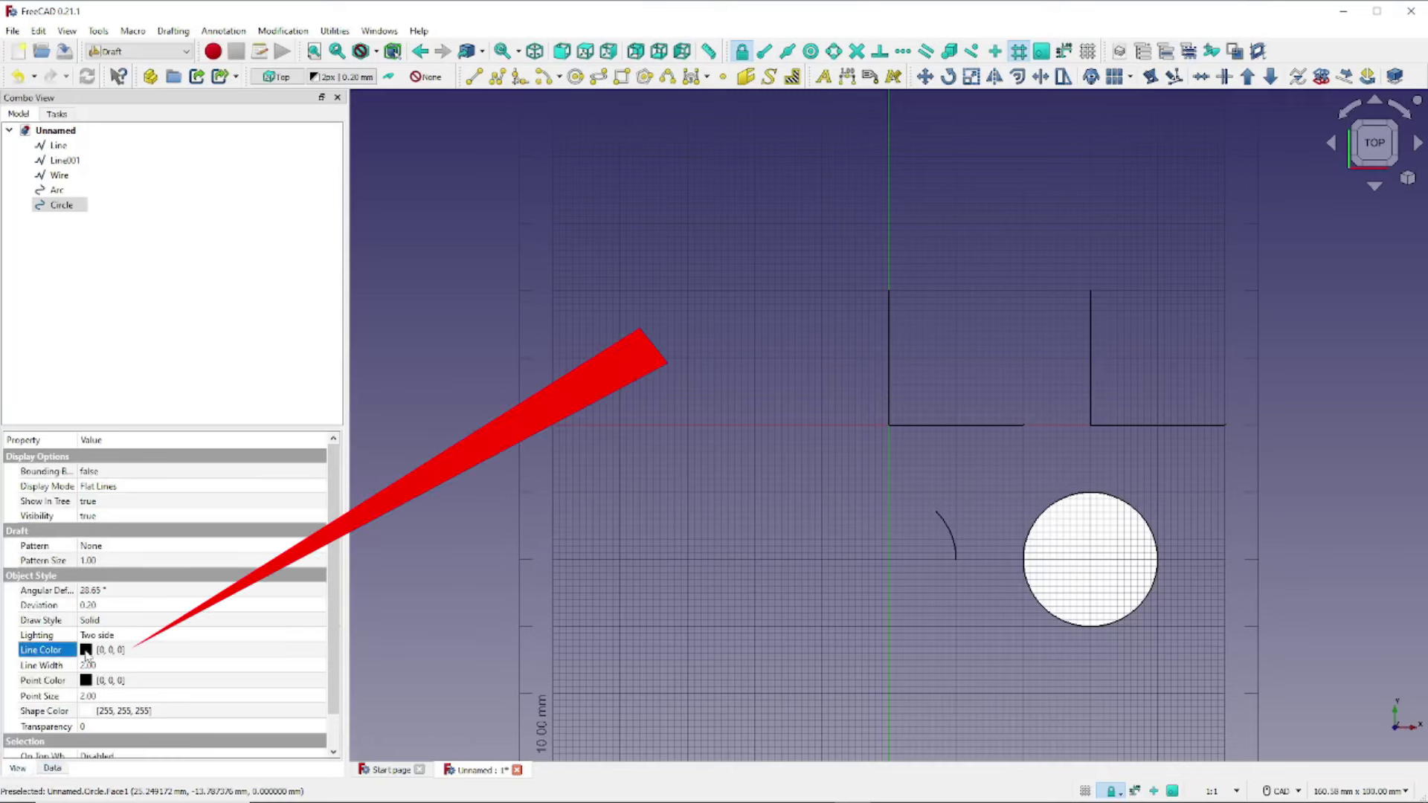
{"action": "left_click", "coordinate": [211, 651]}
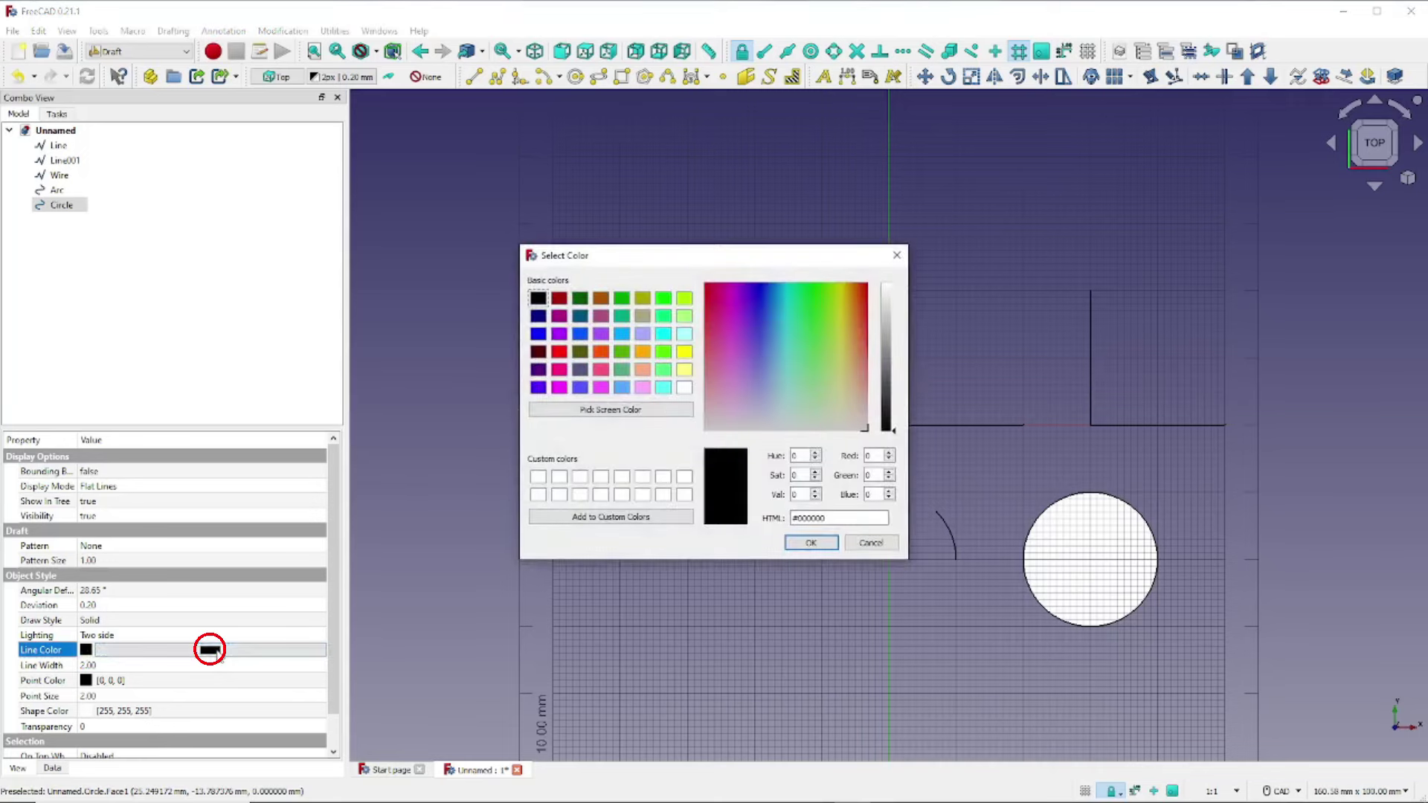
{"action": "left_click", "coordinate": [559, 352]}
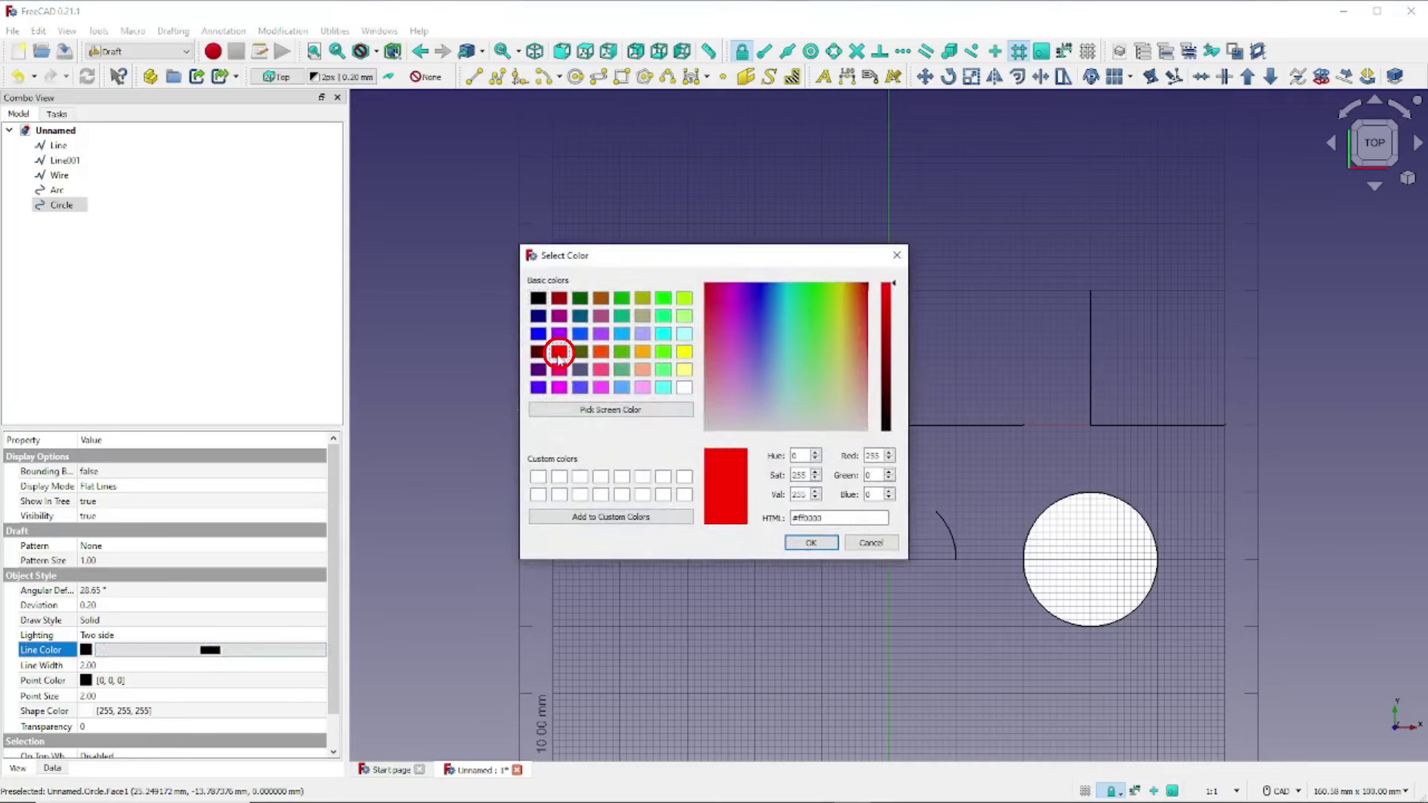
{"action": "left_click", "coordinate": [810, 545]}
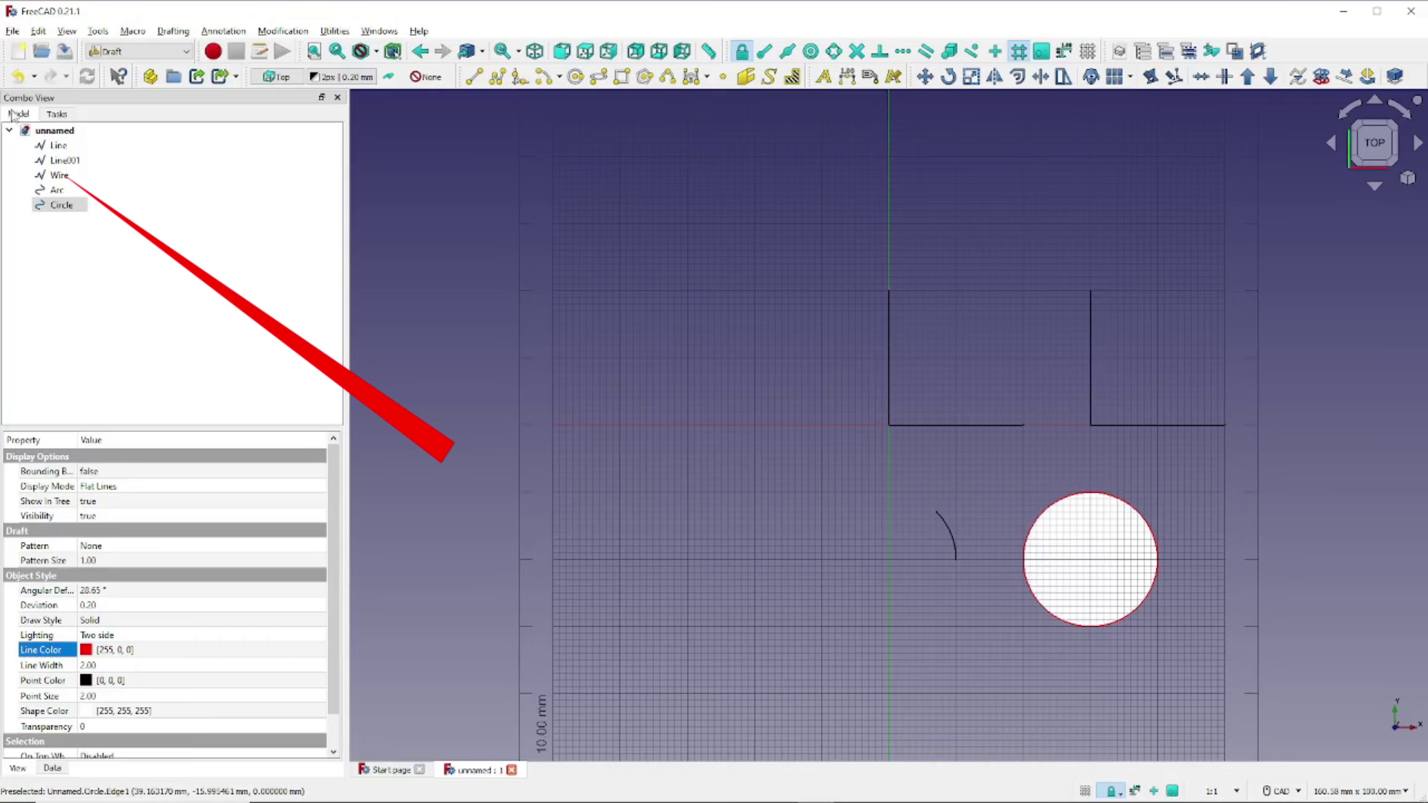
{"action": "left_click", "coordinate": [67, 180]}
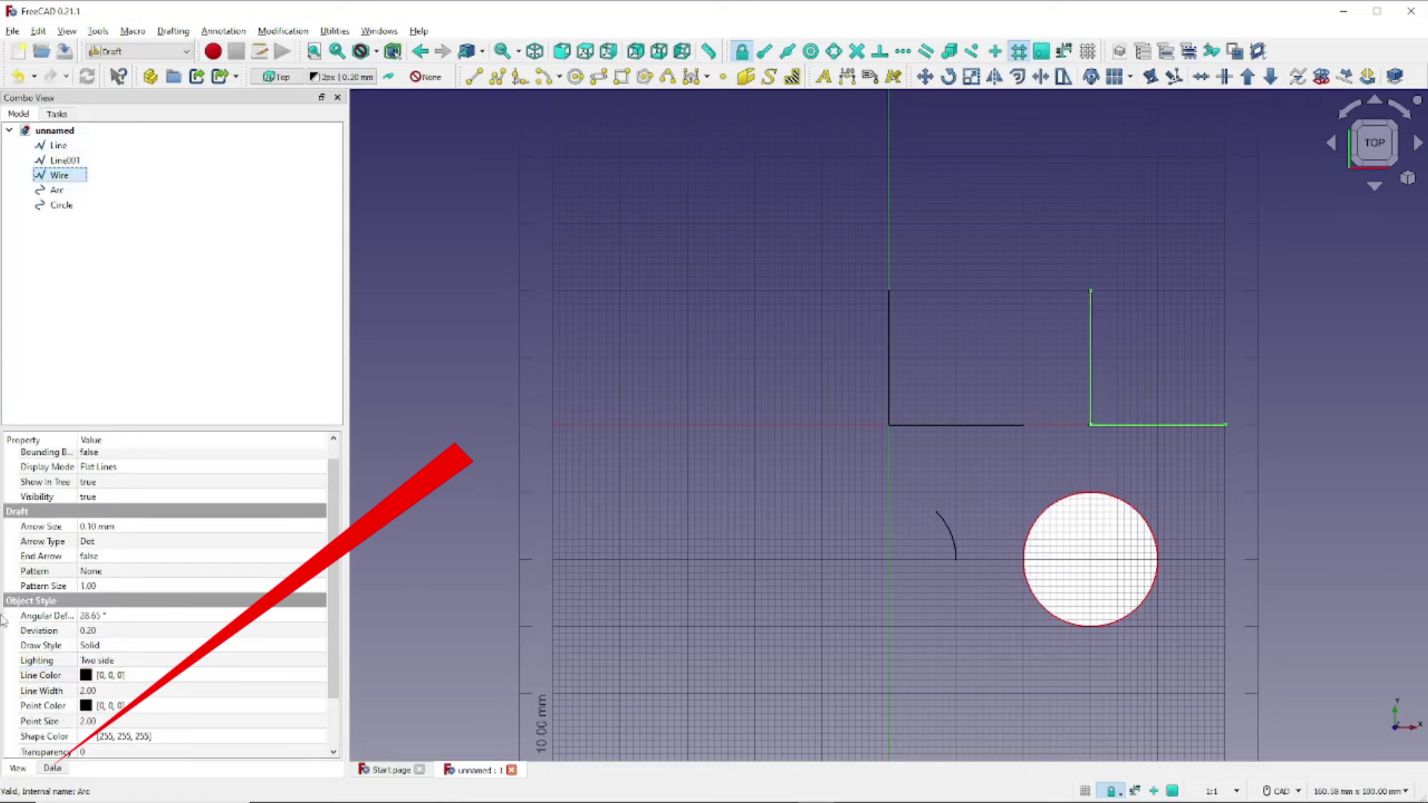
Show the Wire's Data properties and start editing its Fillet Radius value
{"action": "left_click", "coordinate": [52, 771]}
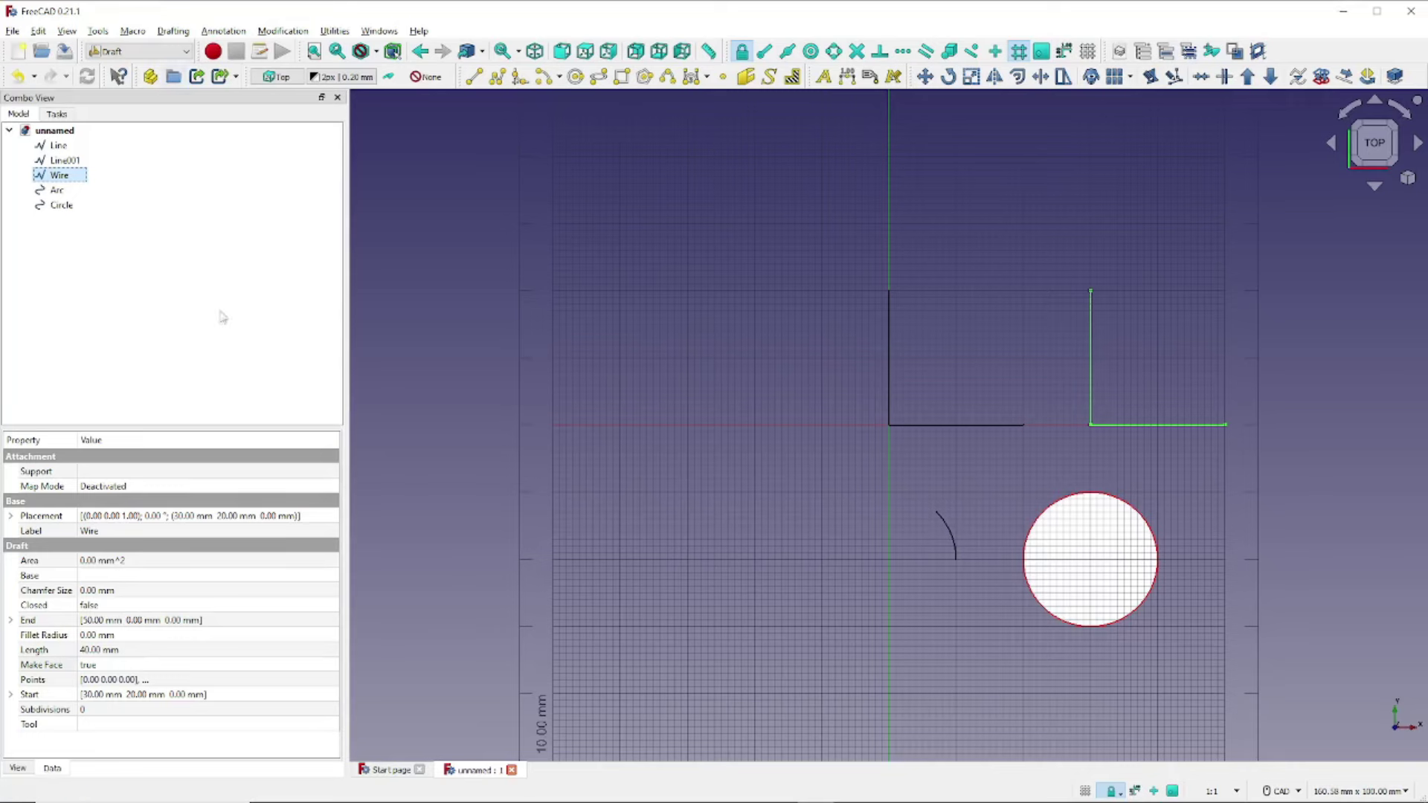
{"action": "left_click", "coordinate": [124, 636]}
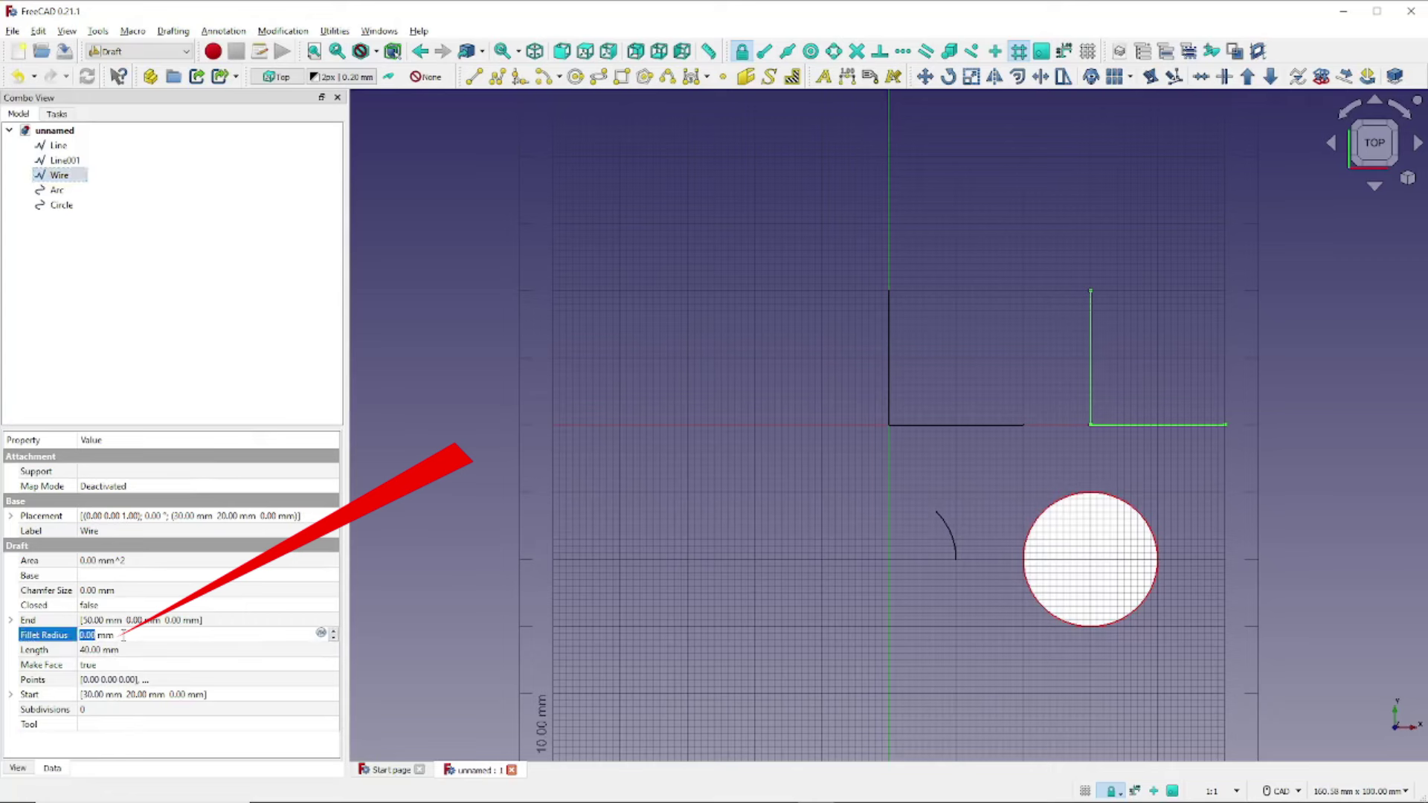
Try a 10 mm Fillet Radius on the Wire, then reset it to 0 and deselect
{"action": "type", "text": "10"}
{"action": "key", "text": "Tab"}
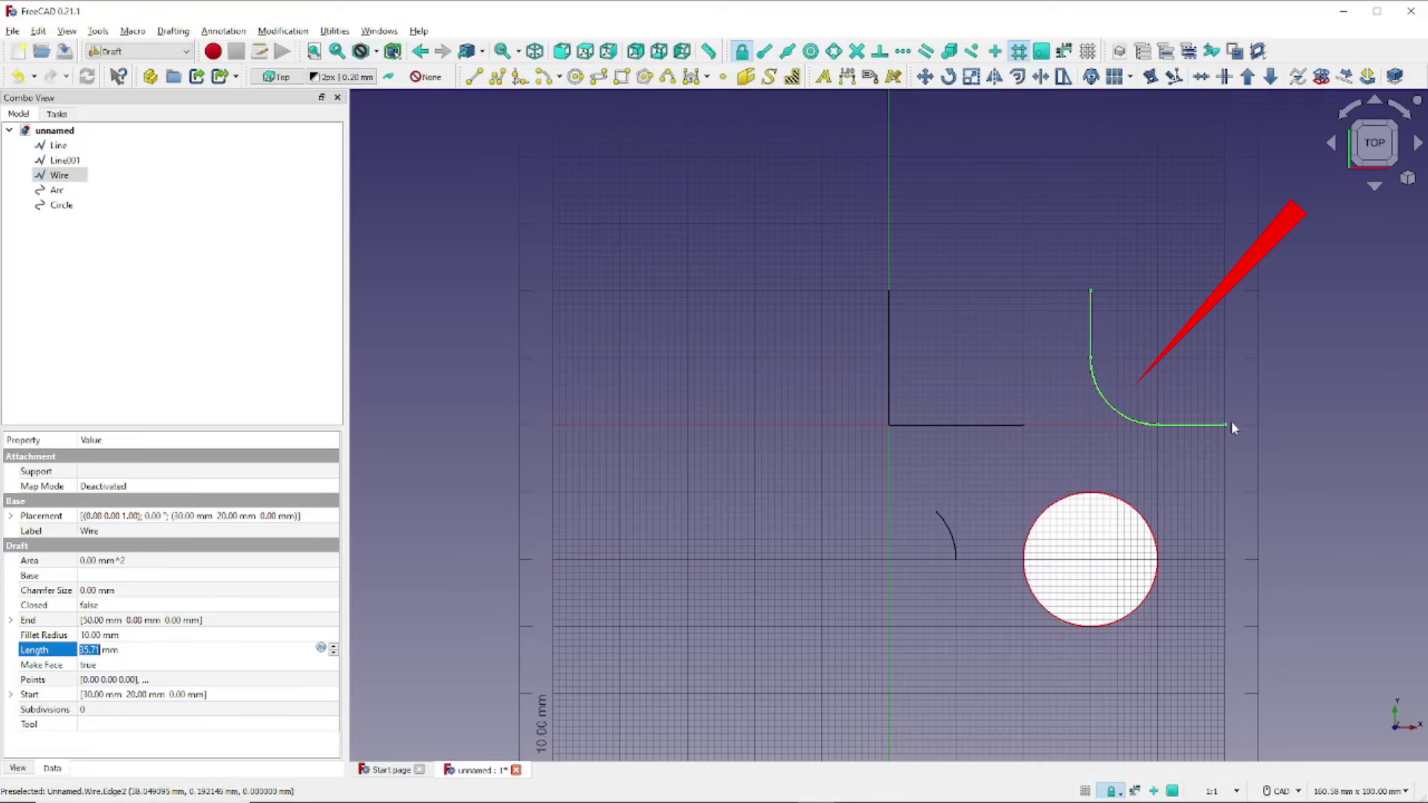
{"action": "left_click", "coordinate": [144, 637]}
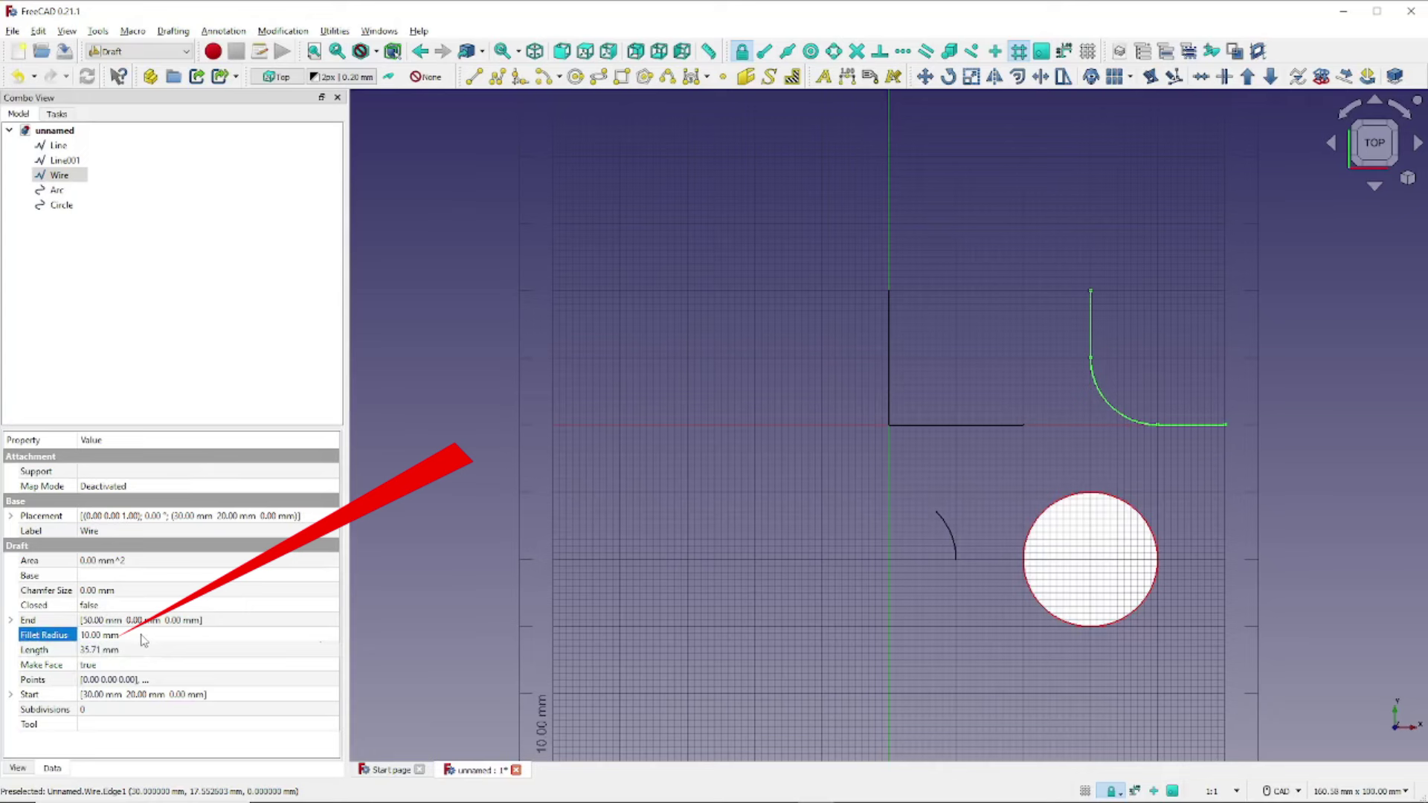
{"action": "left_click", "coordinate": [144, 638]}
{"action": "type", "text": "0"}
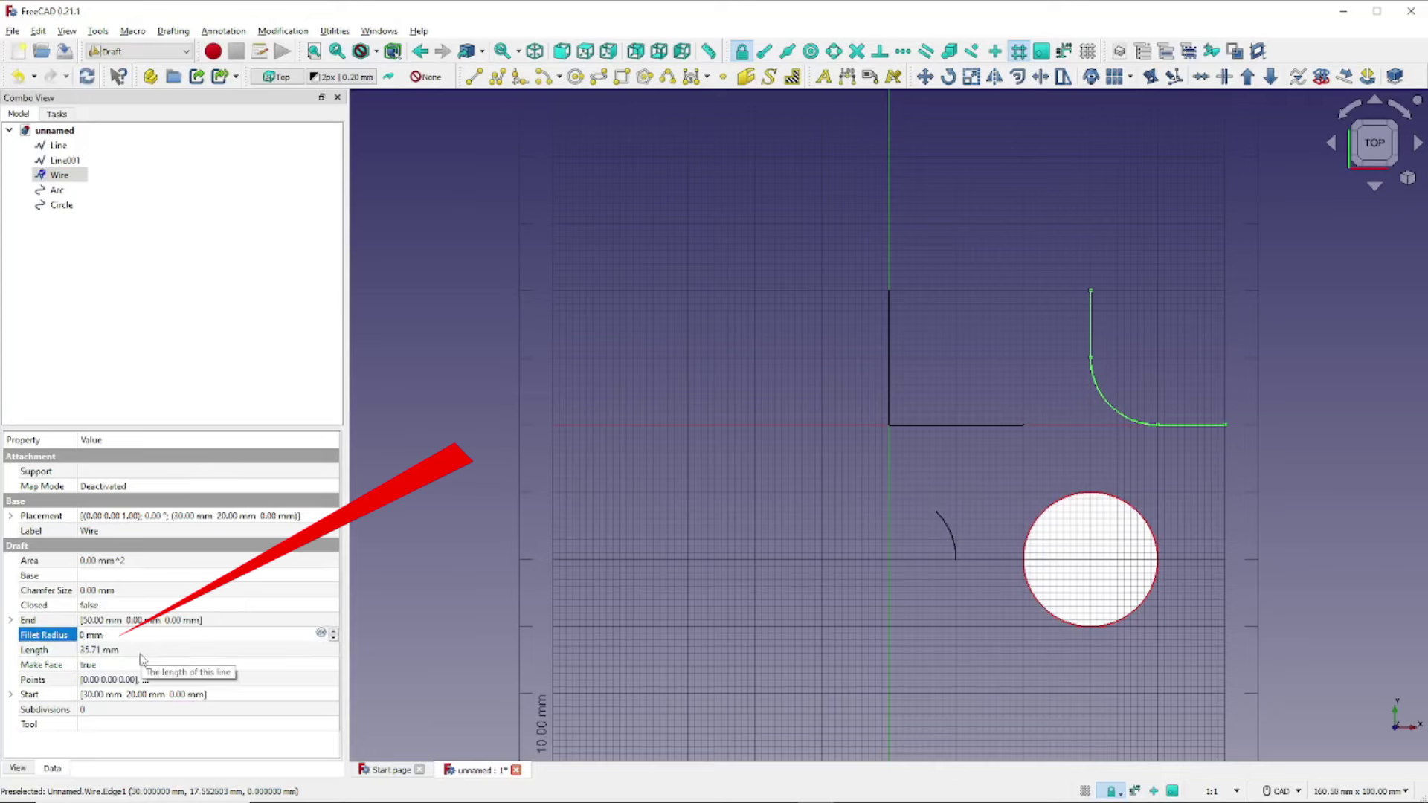
{"action": "double_click", "coordinate": [141, 652]}
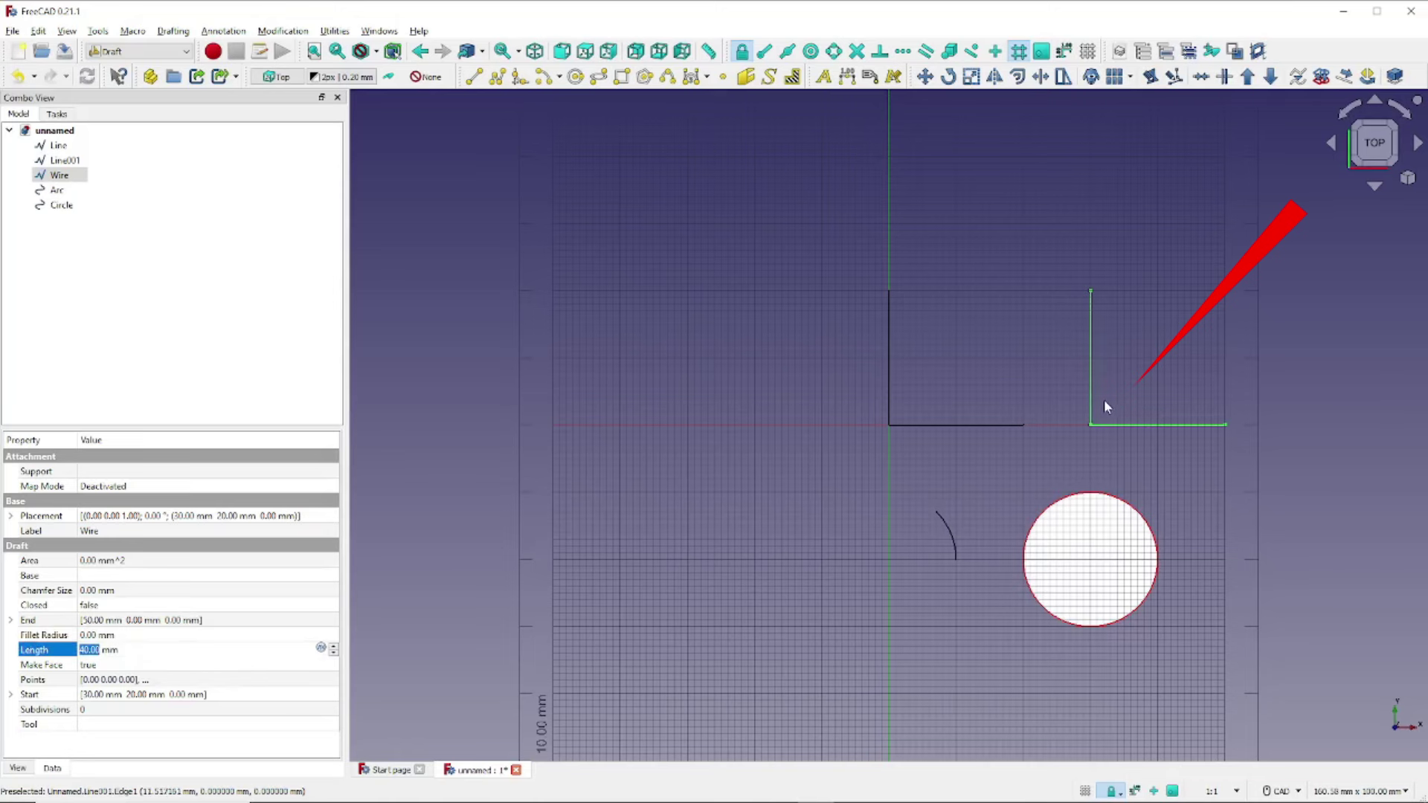
{"action": "left_click", "coordinate": [1163, 268]}
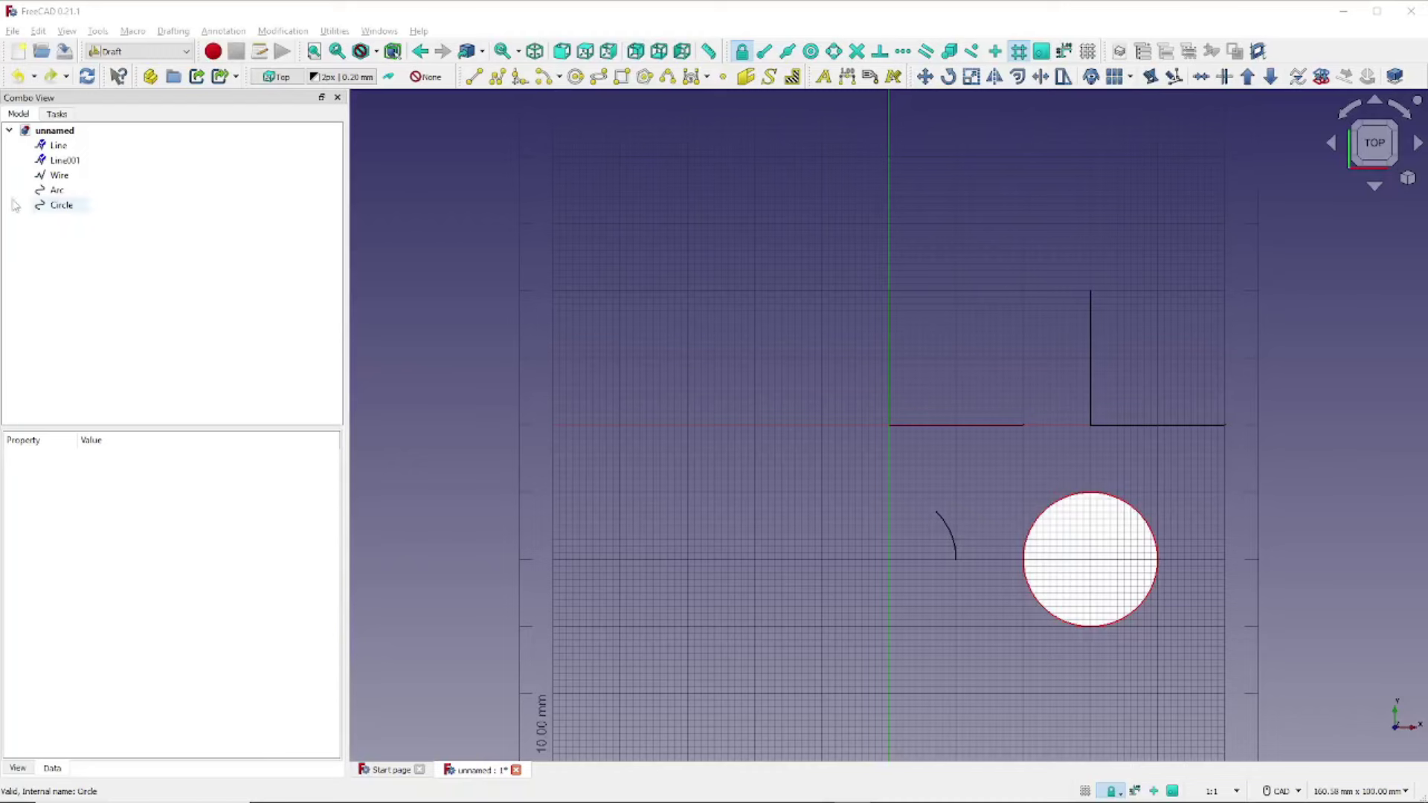
{"action": "left_click", "coordinate": [54, 178]}
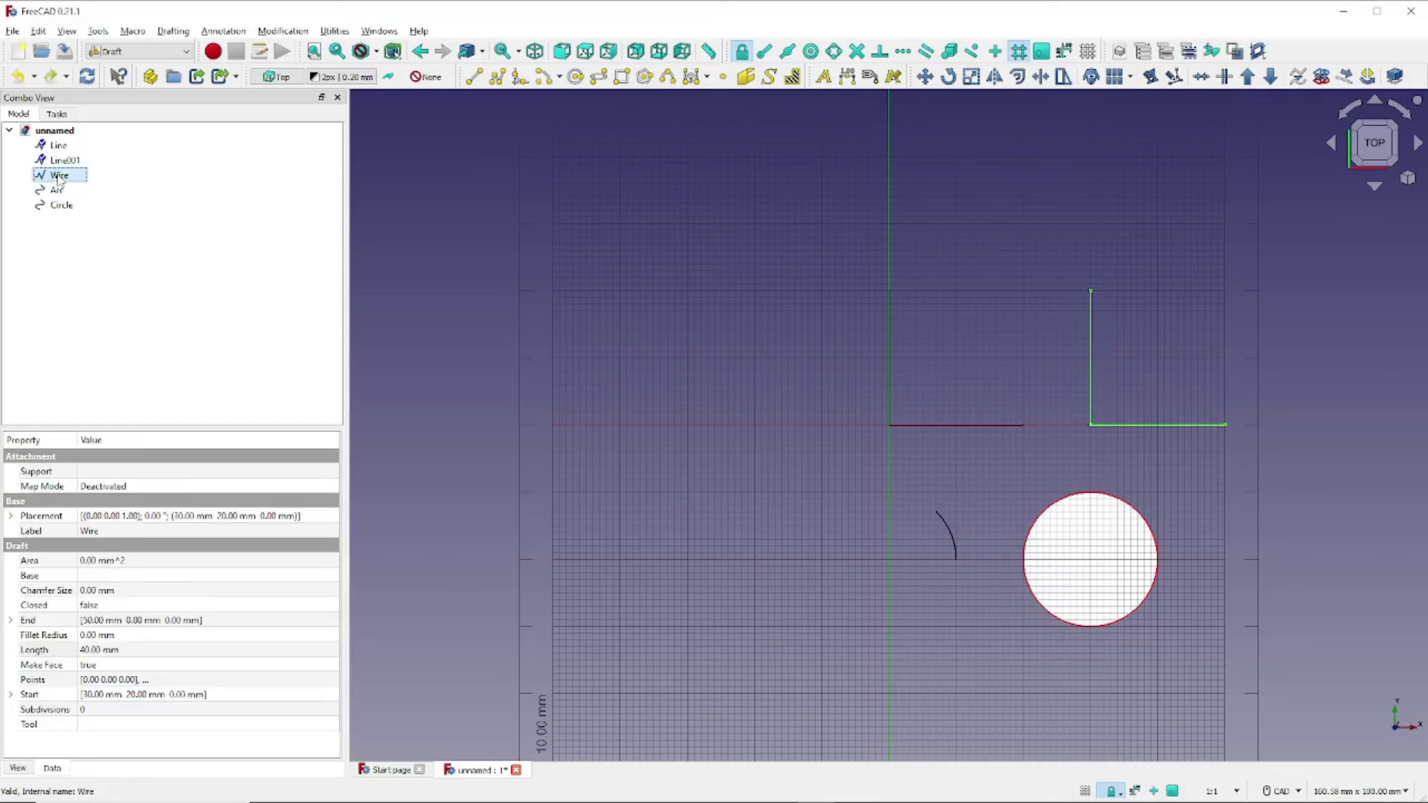
{"action": "left_click", "coordinate": [59, 147]}
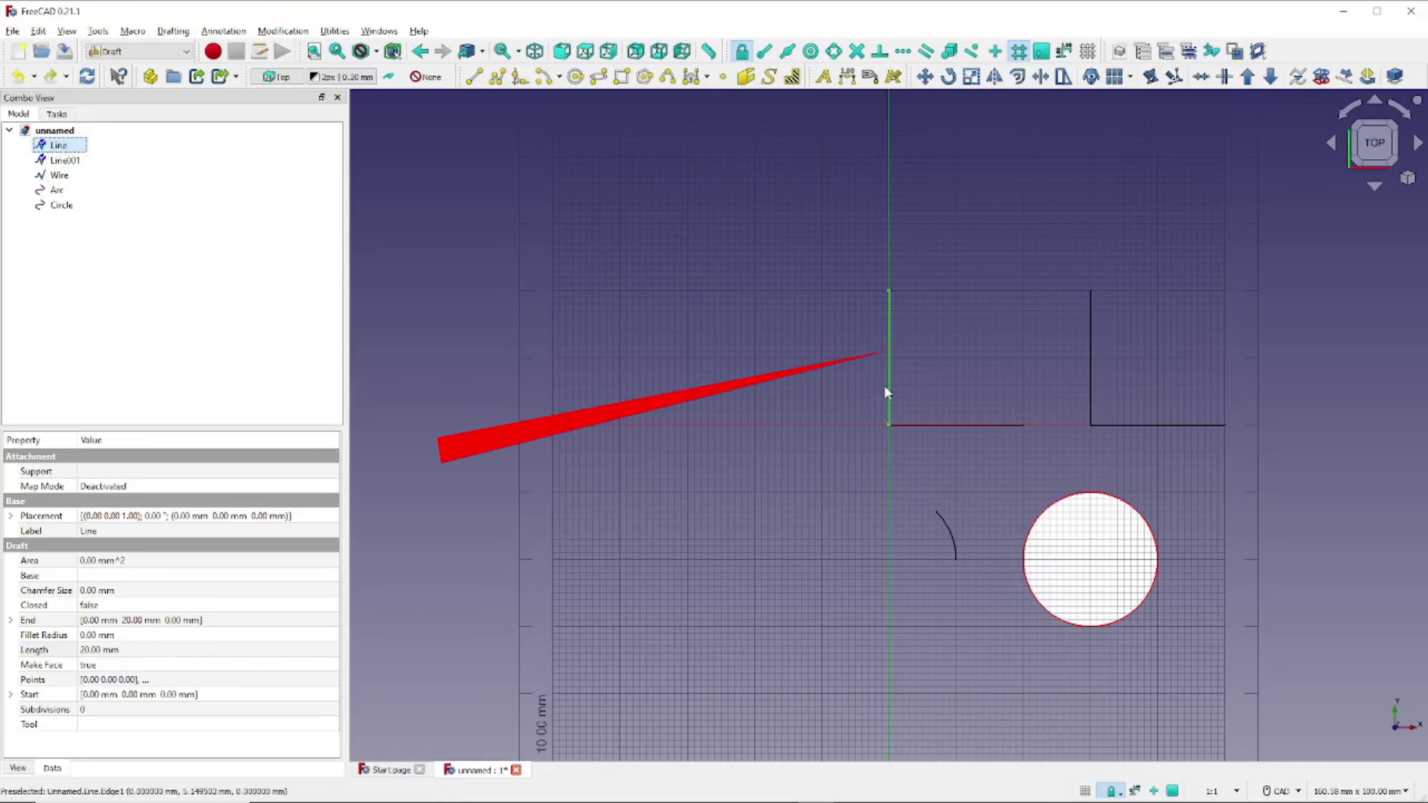
{"action": "left_click", "coordinate": [72, 161], "text": "ctrl"}
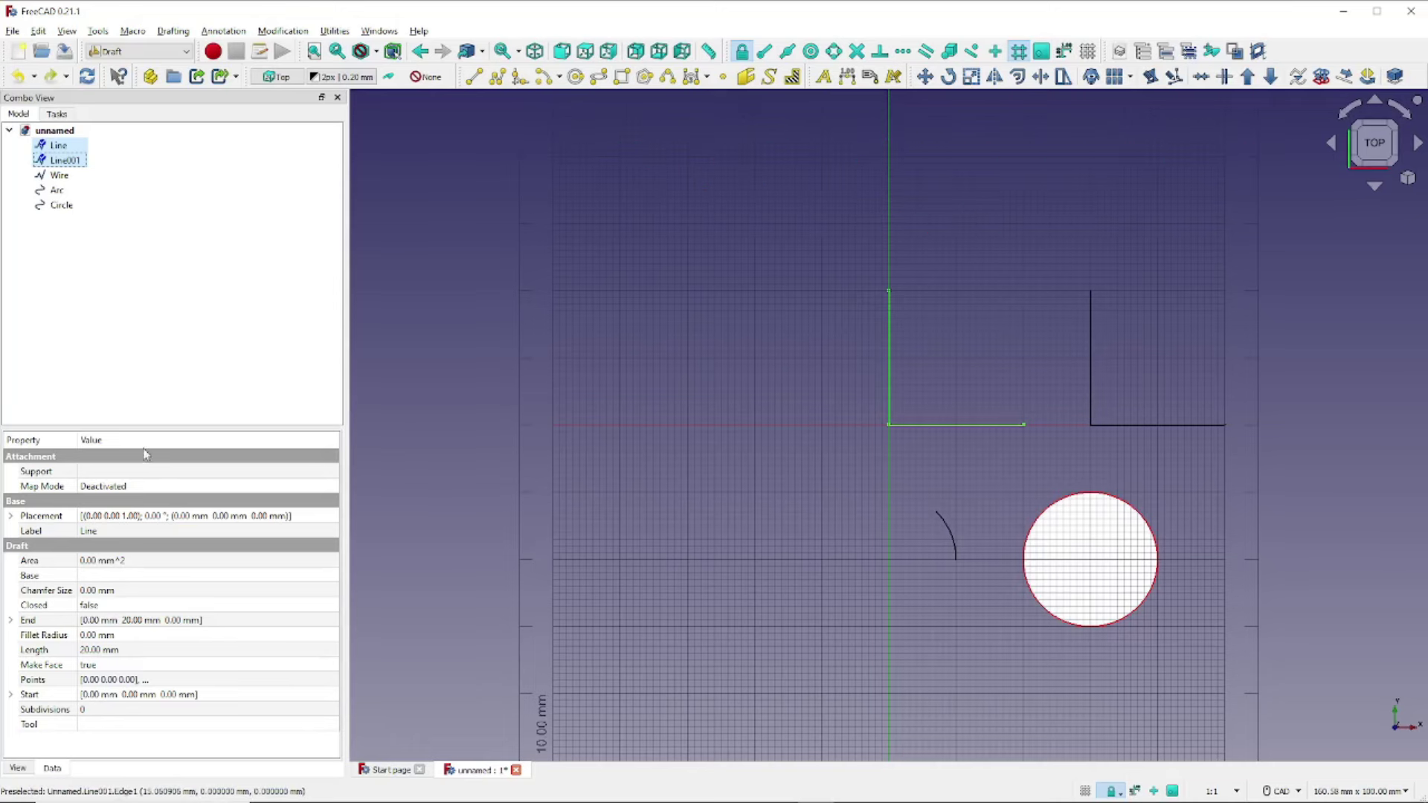
{"action": "left_click", "coordinate": [131, 636]}
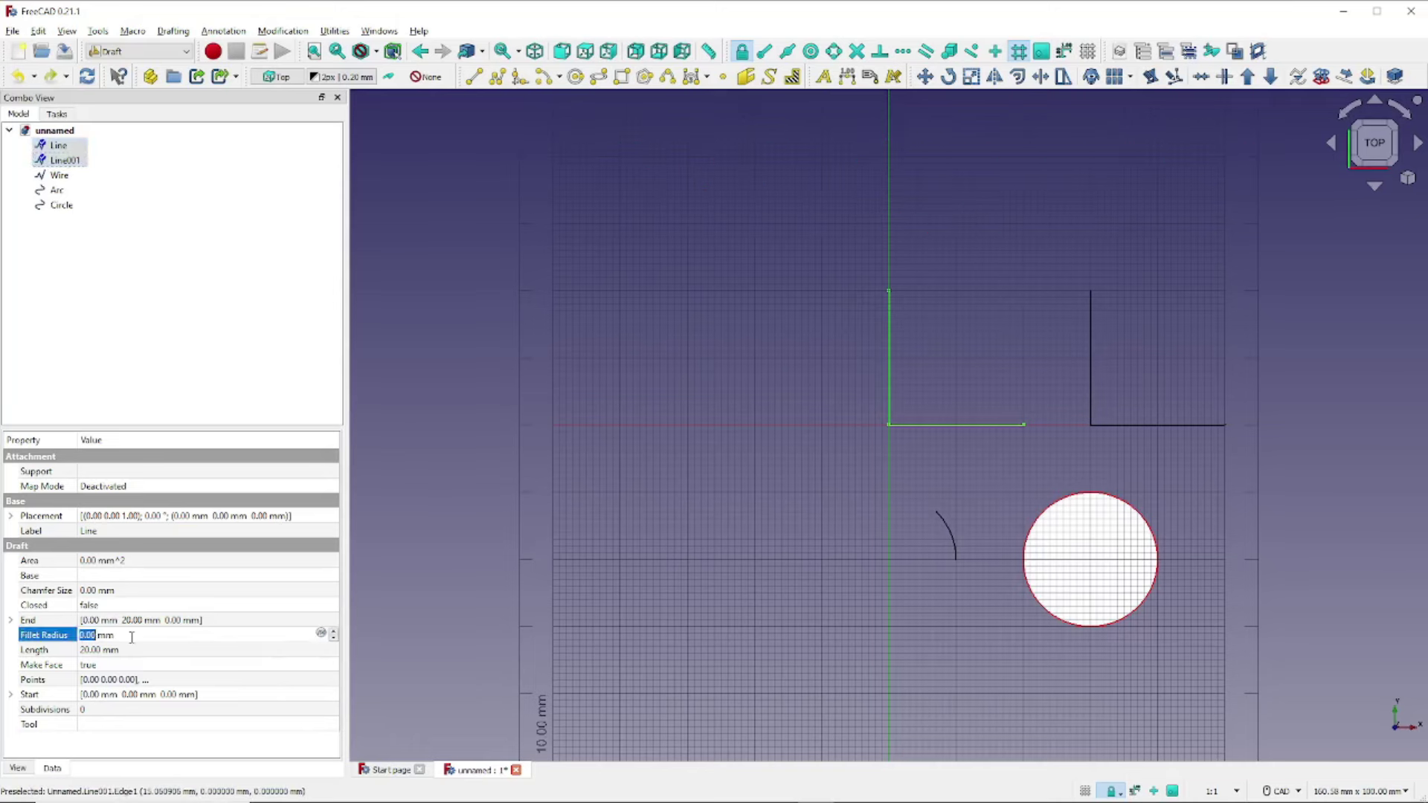
{"action": "left_click", "coordinate": [78, 635]}
{"action": "type", "text": "1"}
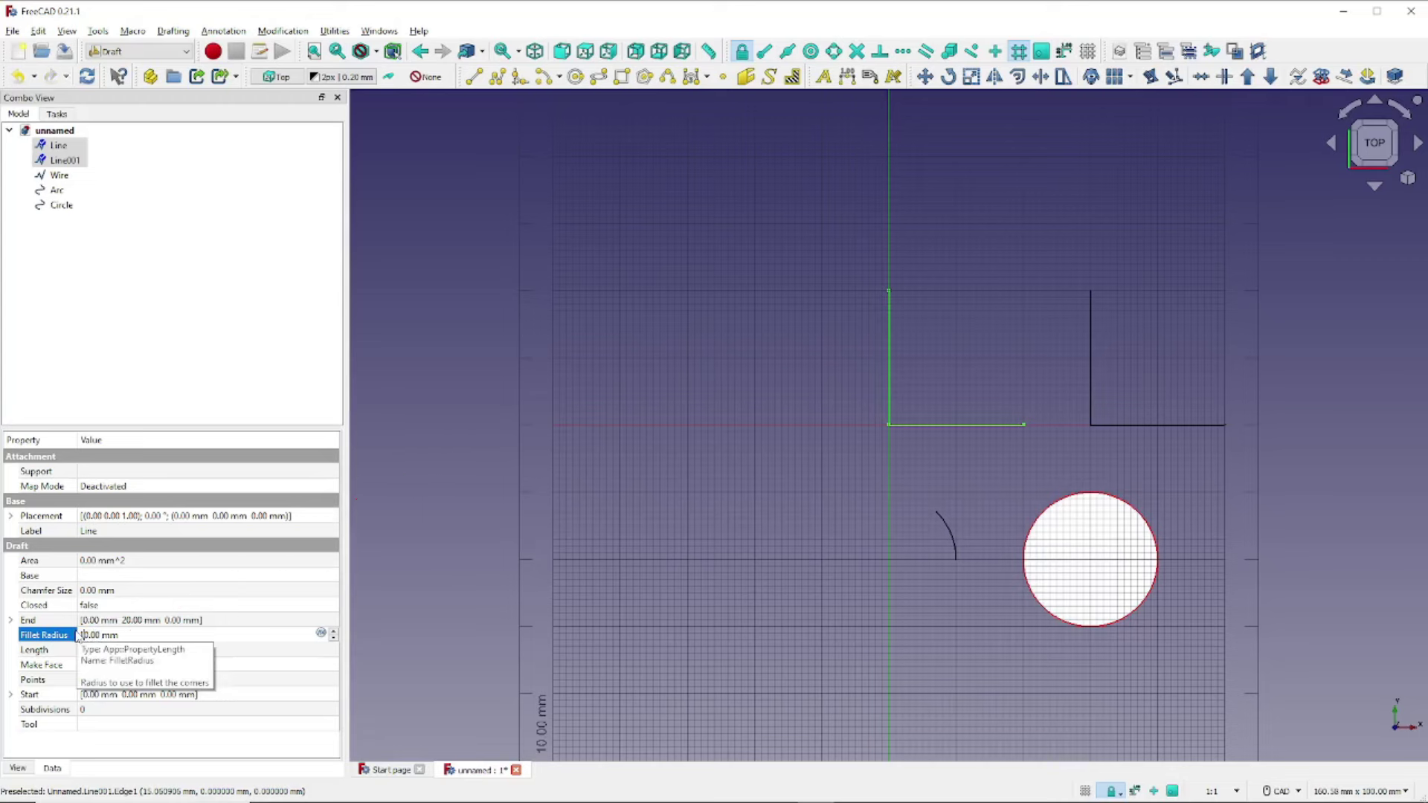
{"action": "key", "text": "Tab"}
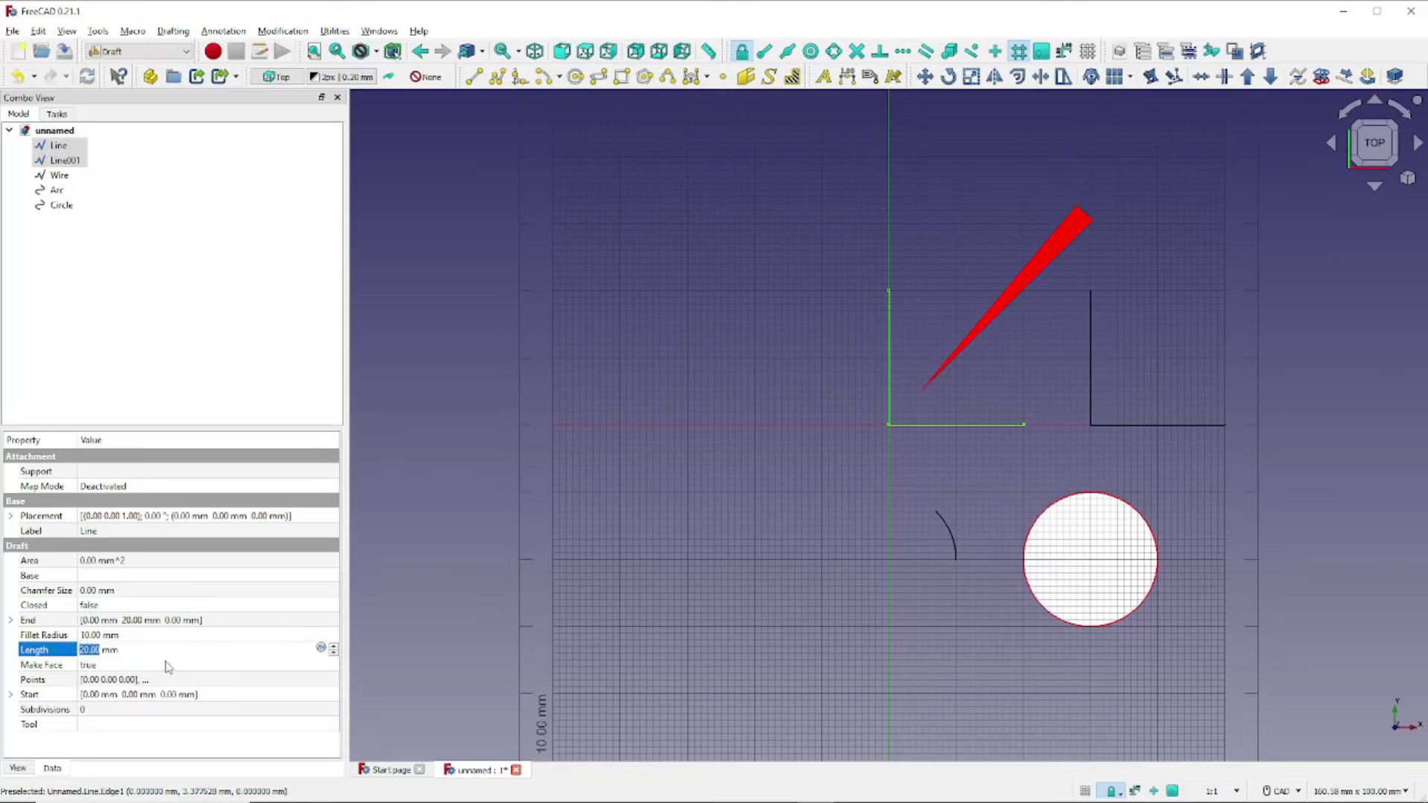
{"action": "left_click", "coordinate": [159, 637]}
{"action": "left_click", "coordinate": [159, 636]}
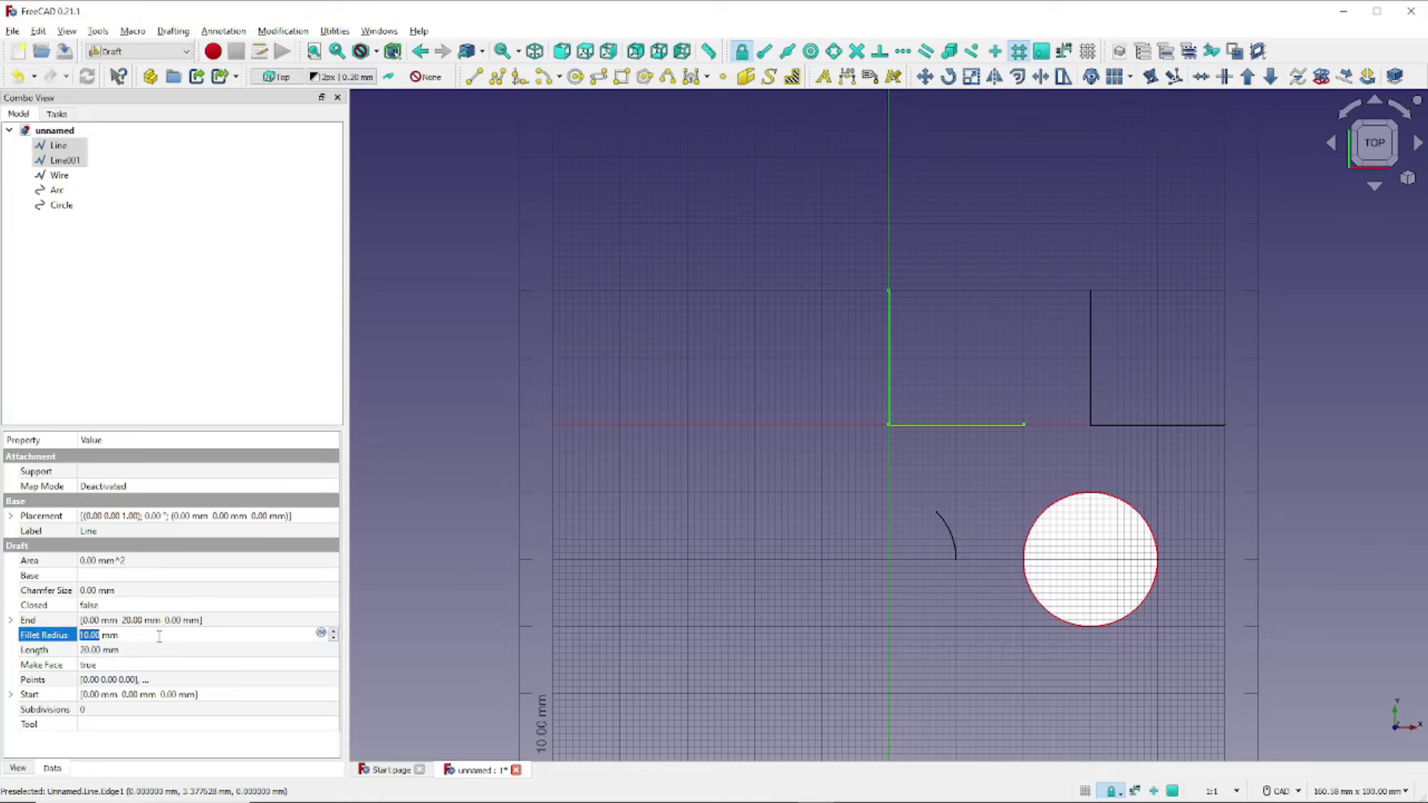
{"action": "key", "text": "Home"}
{"action": "key", "text": "Delete"}
{"action": "key", "text": "Tab"}
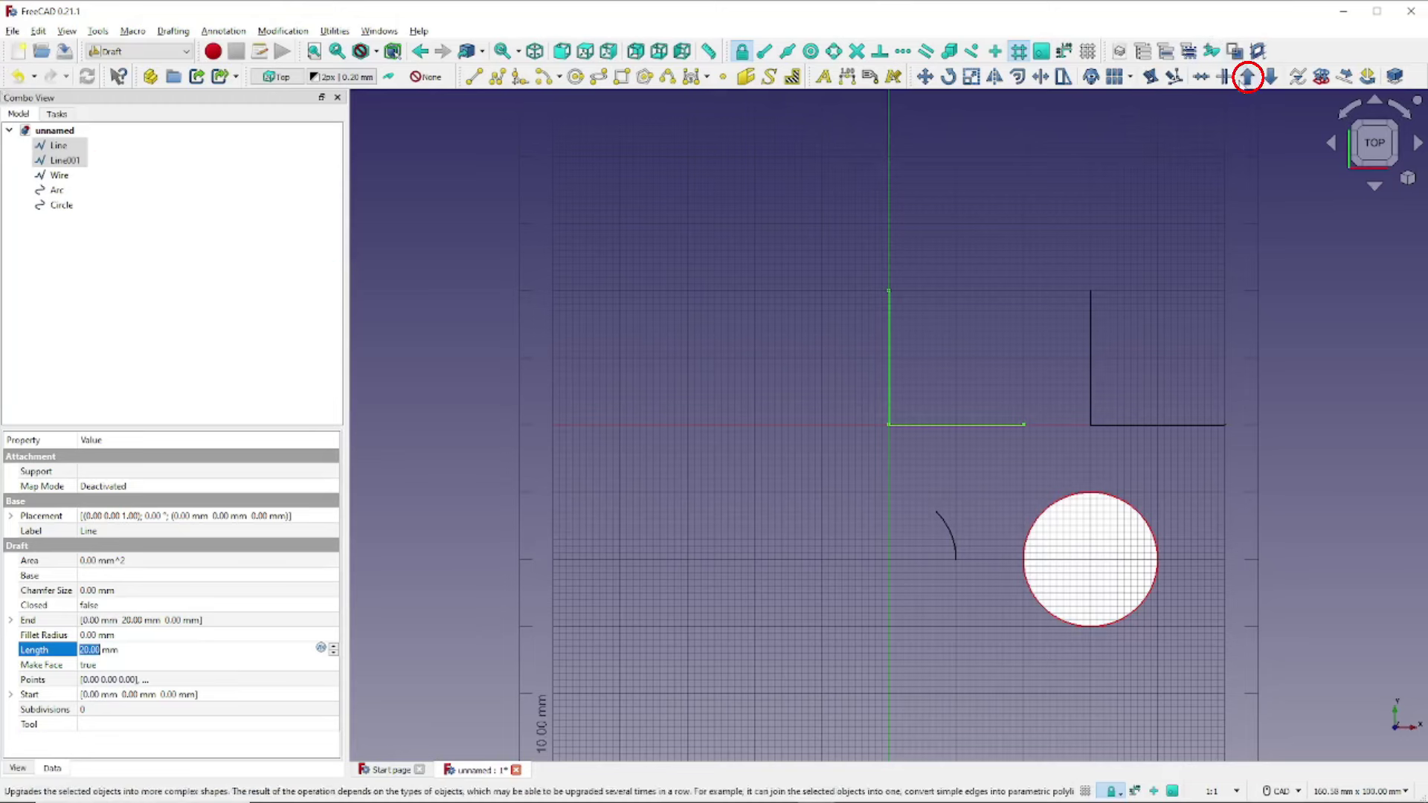
Upgrade Line and Line001 repeatedly into the closed, filled Draft wire Wire001
{"action": "left_click", "coordinate": [1248, 77]}
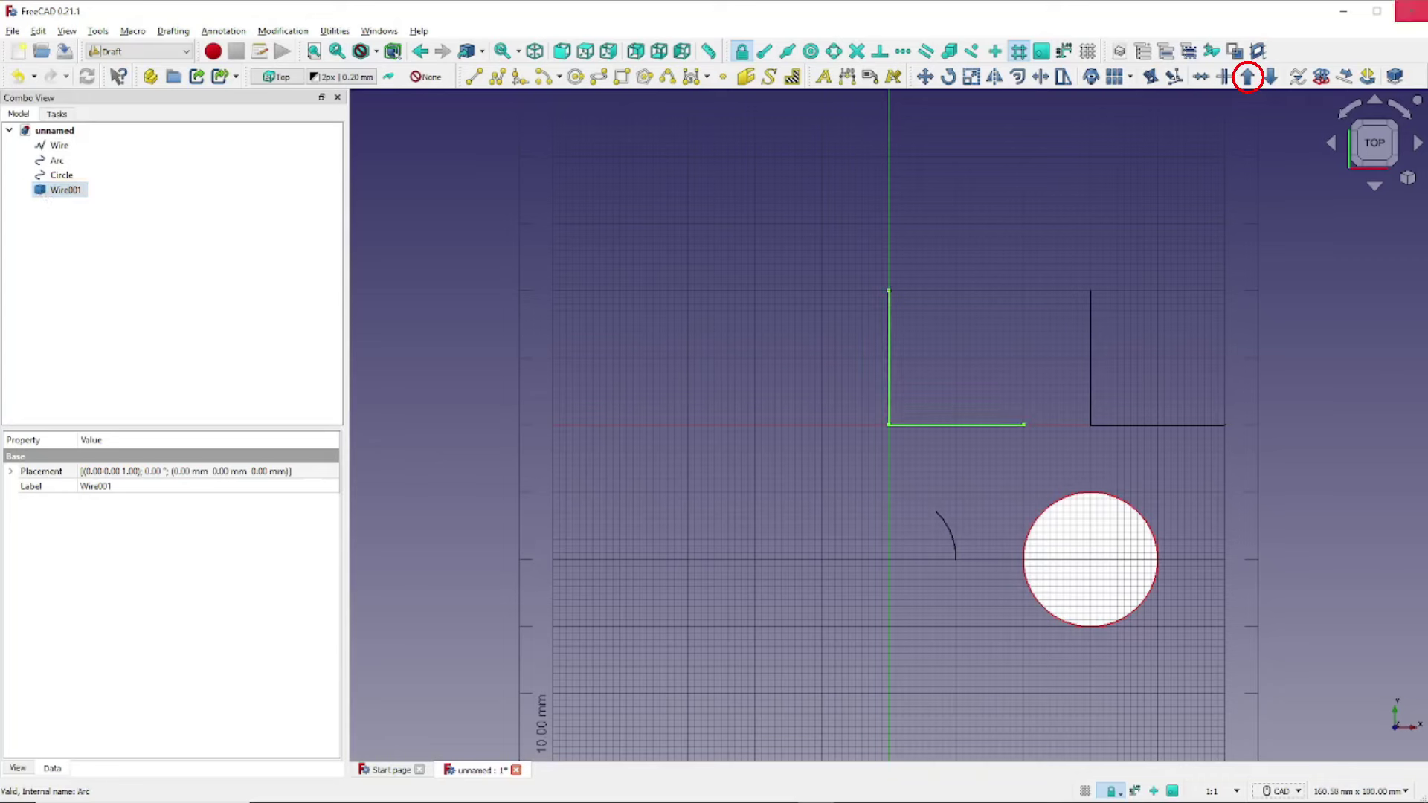
{"action": "left_click", "coordinate": [1248, 77]}
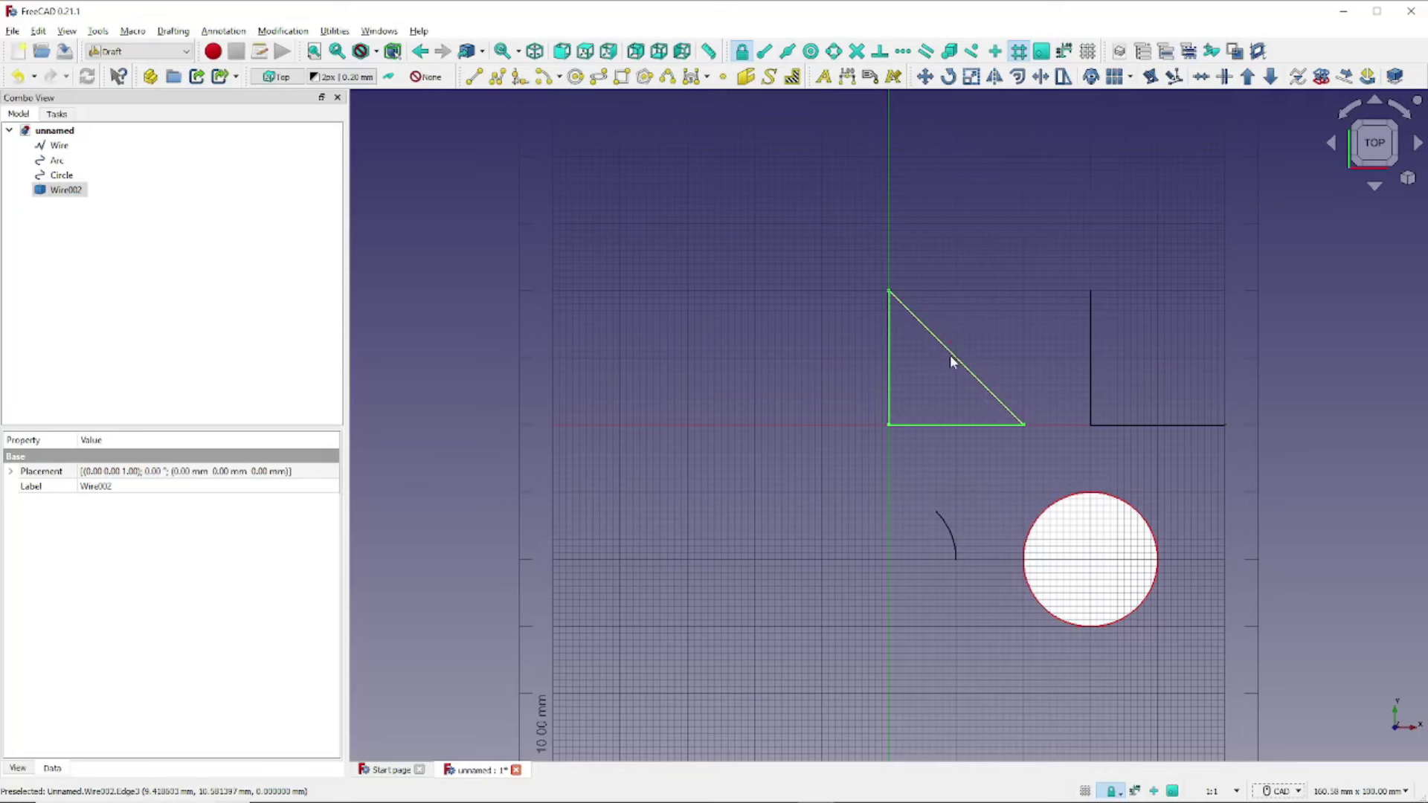
{"action": "left_click", "coordinate": [1248, 76]}
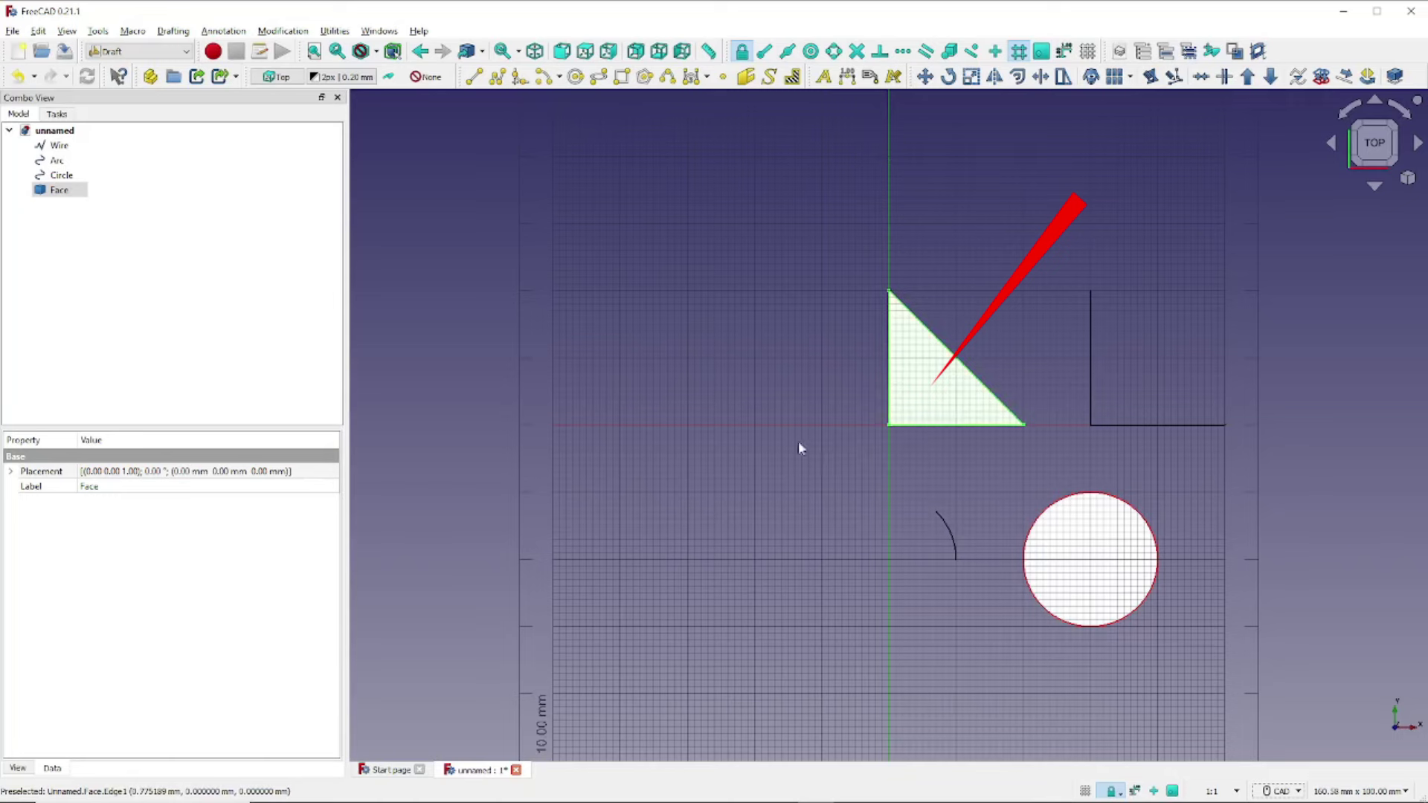
{"action": "left_click", "coordinate": [1252, 78]}
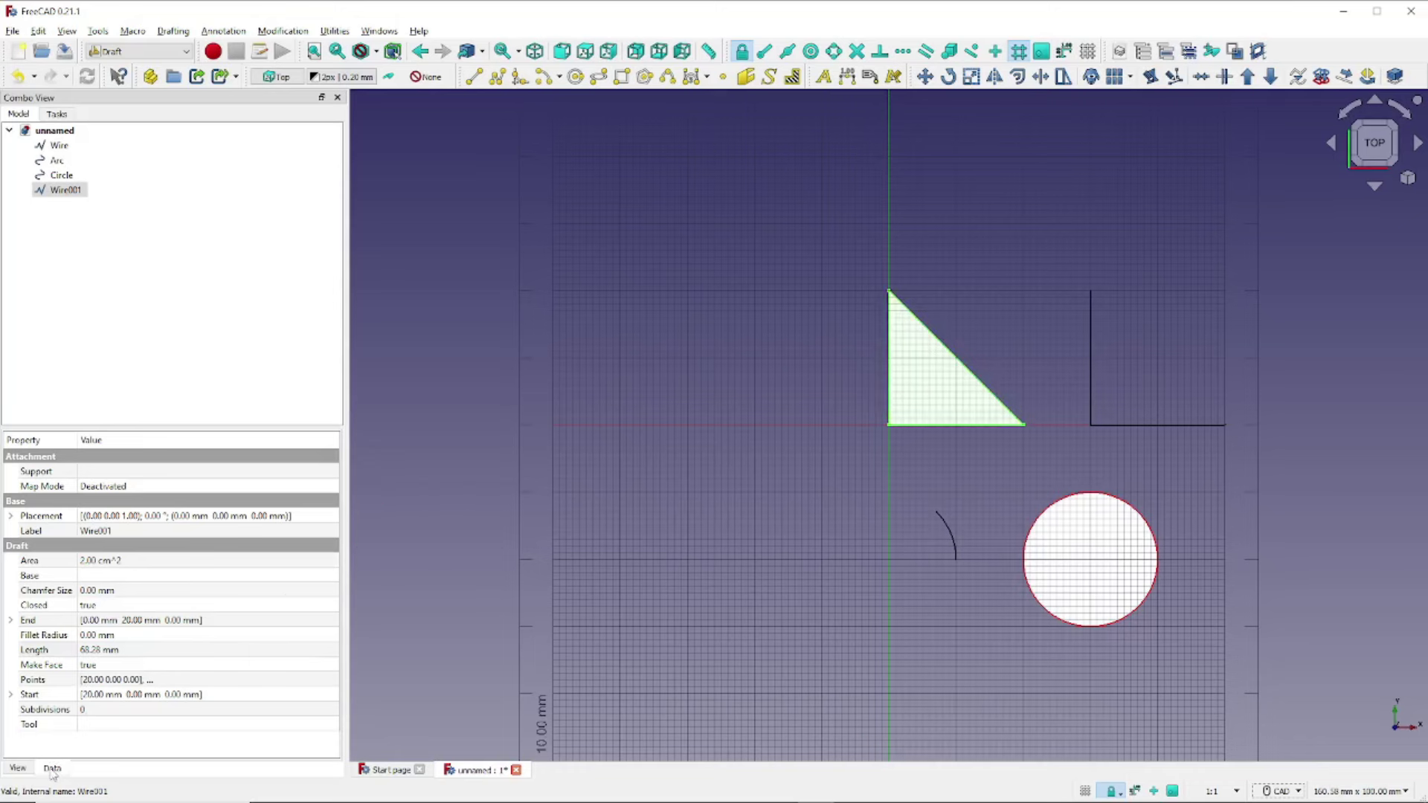
Set Wire001's Make Face and Closed properties to false, leaving an open 40 mm L
{"action": "left_click", "coordinate": [223, 664]}
{"action": "left_click", "coordinate": [332, 664]}
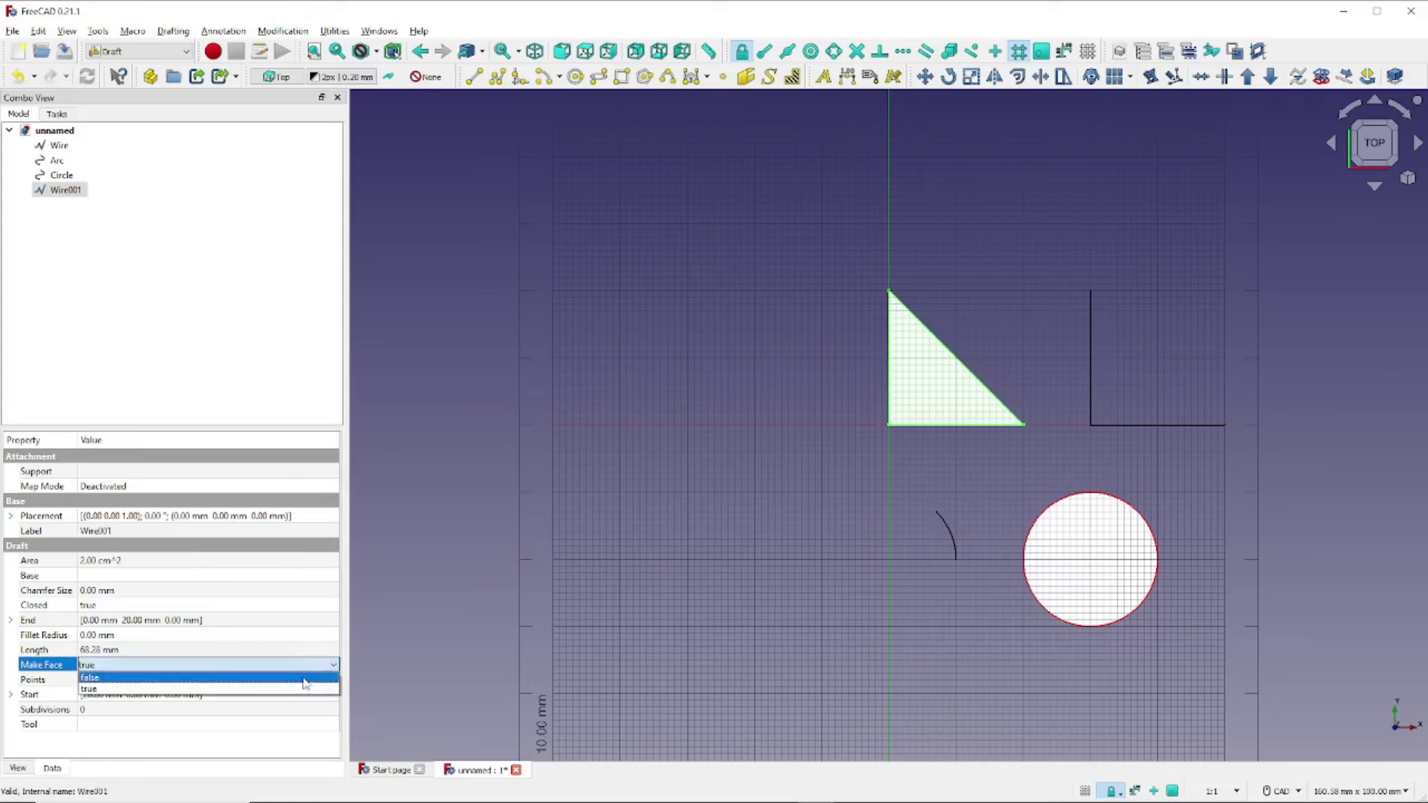
{"action": "left_click", "coordinate": [302, 679]}
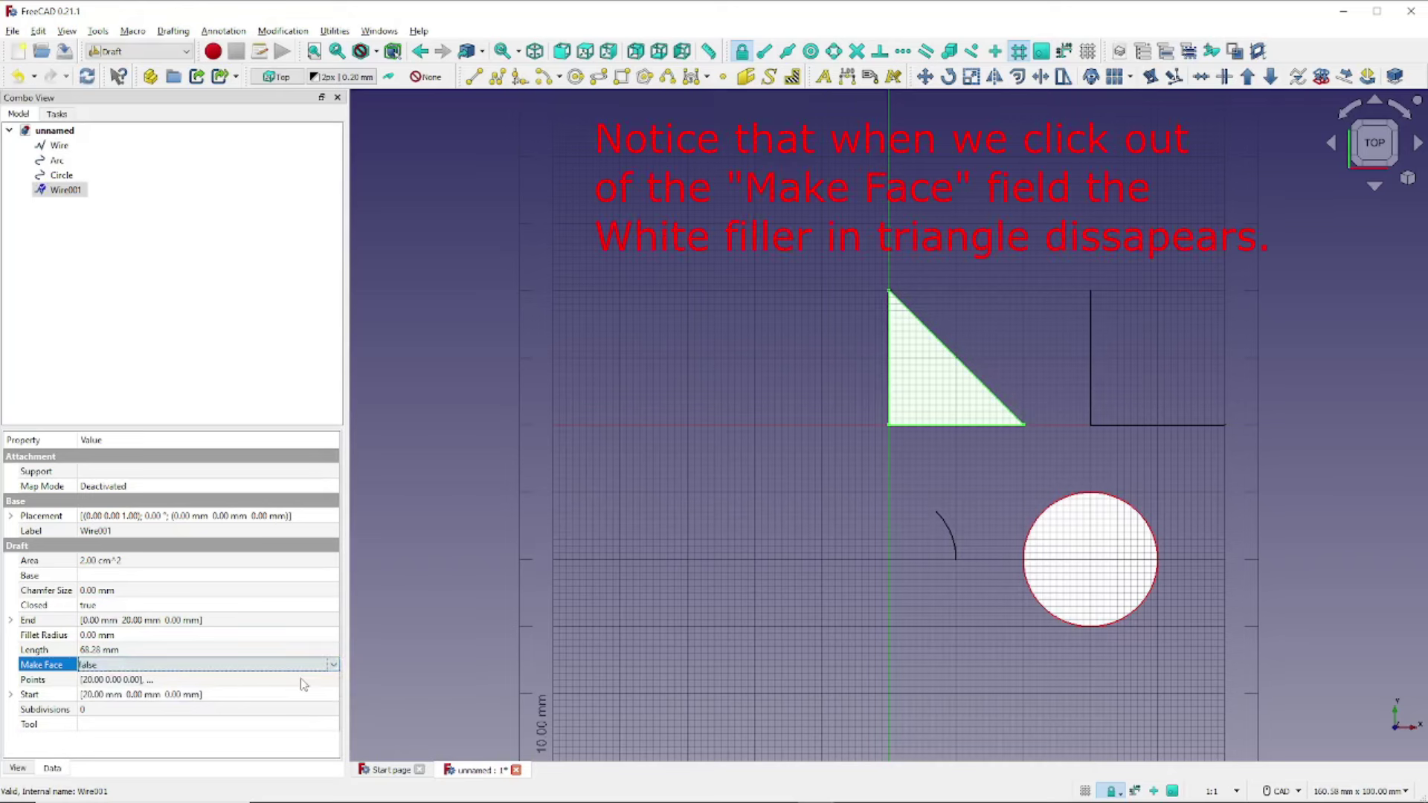
{"action": "left_click", "coordinate": [211, 606]}
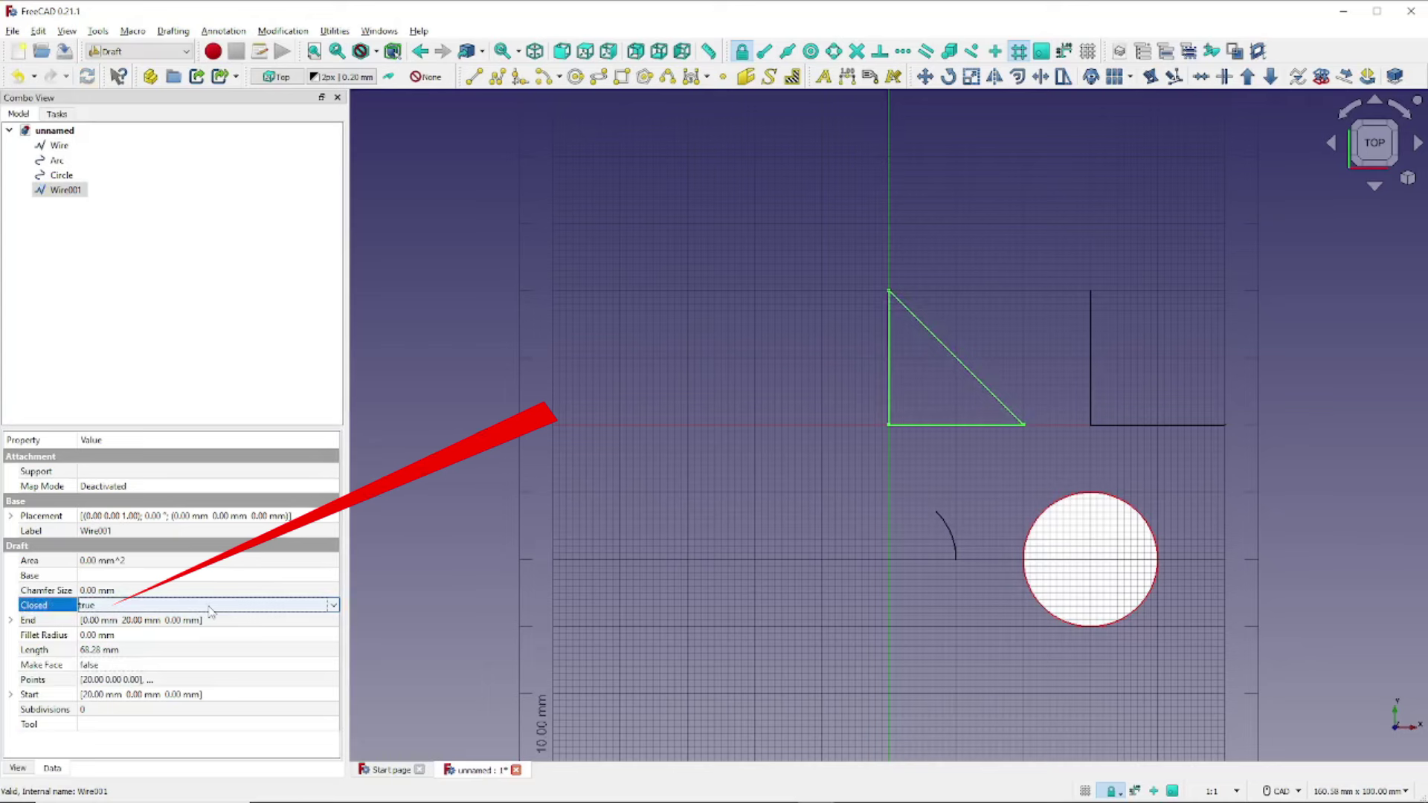
{"action": "left_click", "coordinate": [332, 606]}
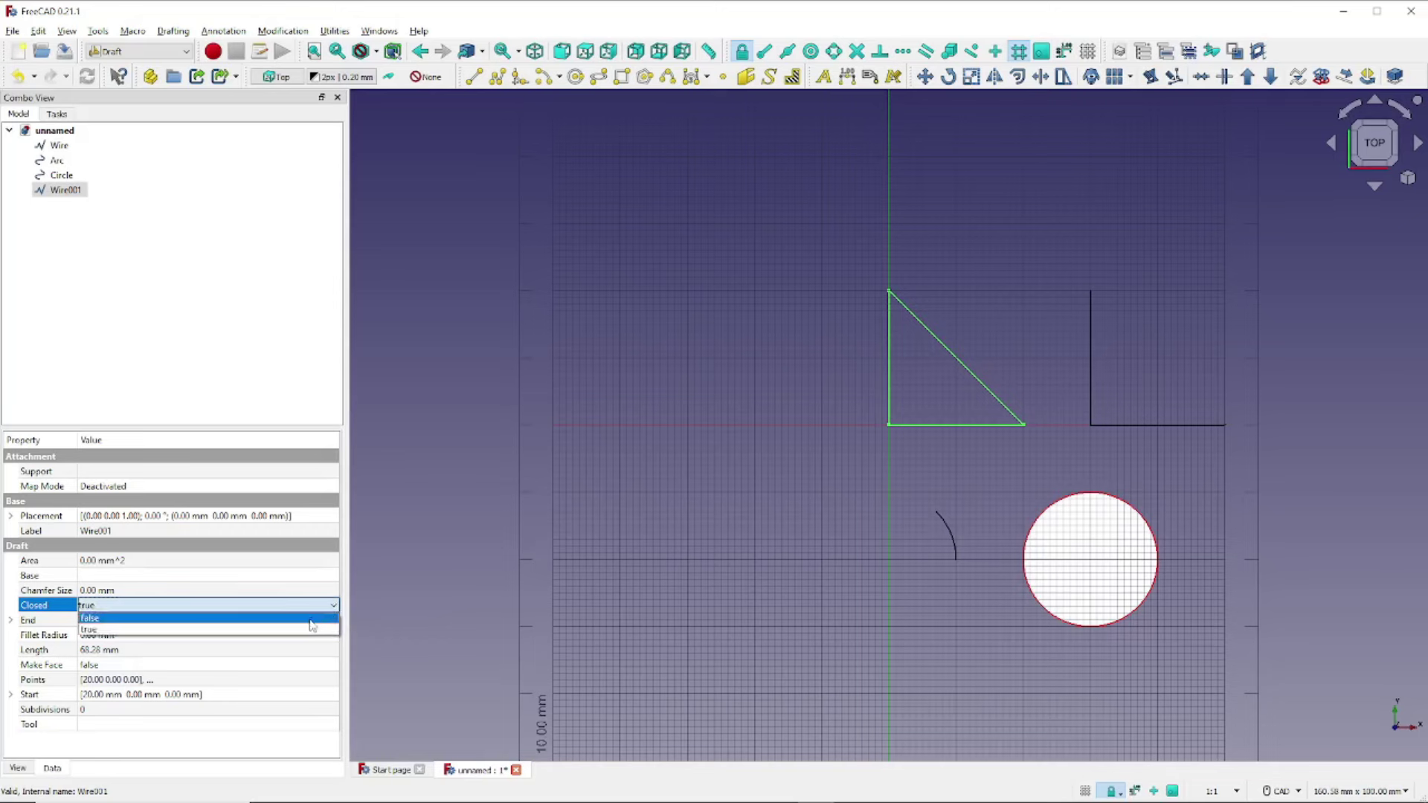
{"action": "left_click", "coordinate": [311, 619]}
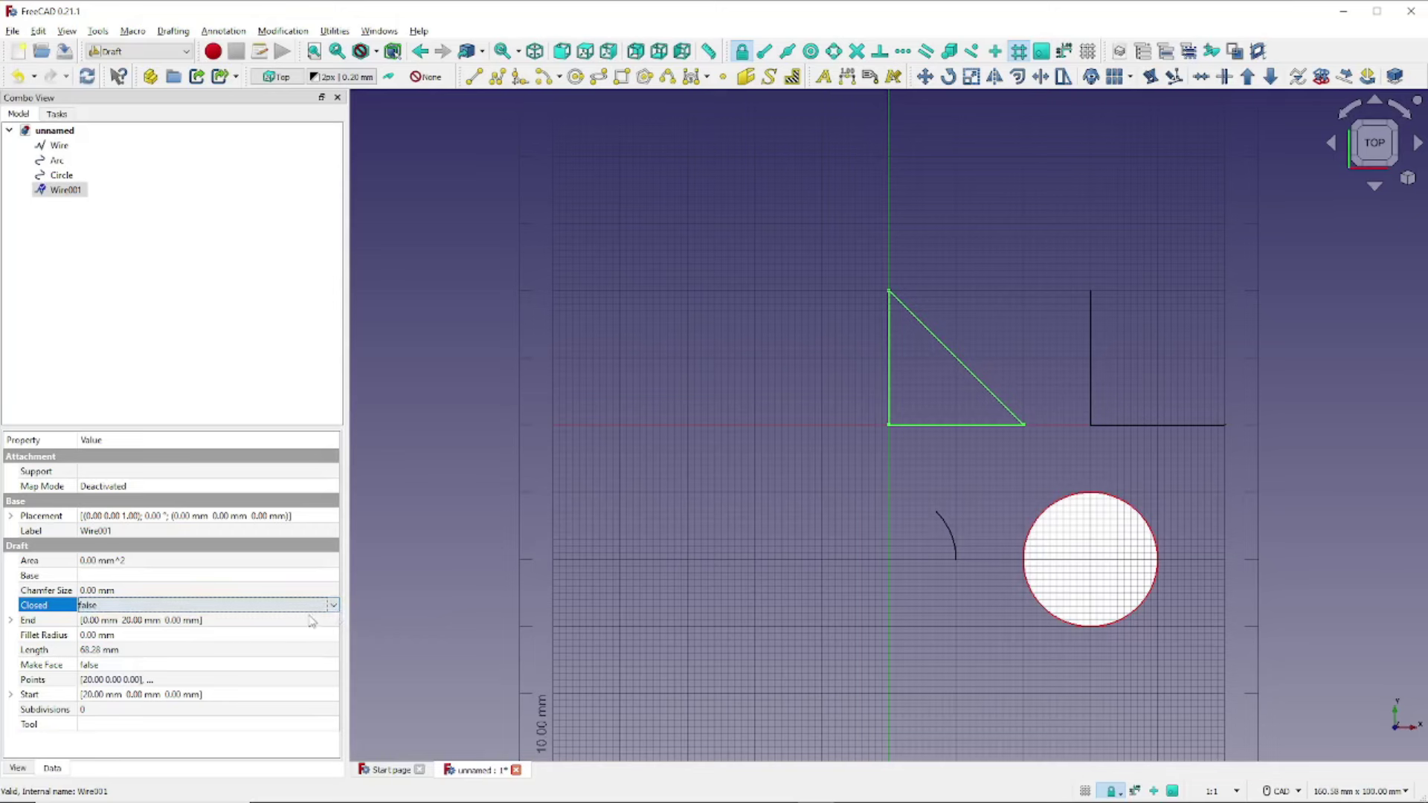
{"action": "left_click", "coordinate": [317, 623]}
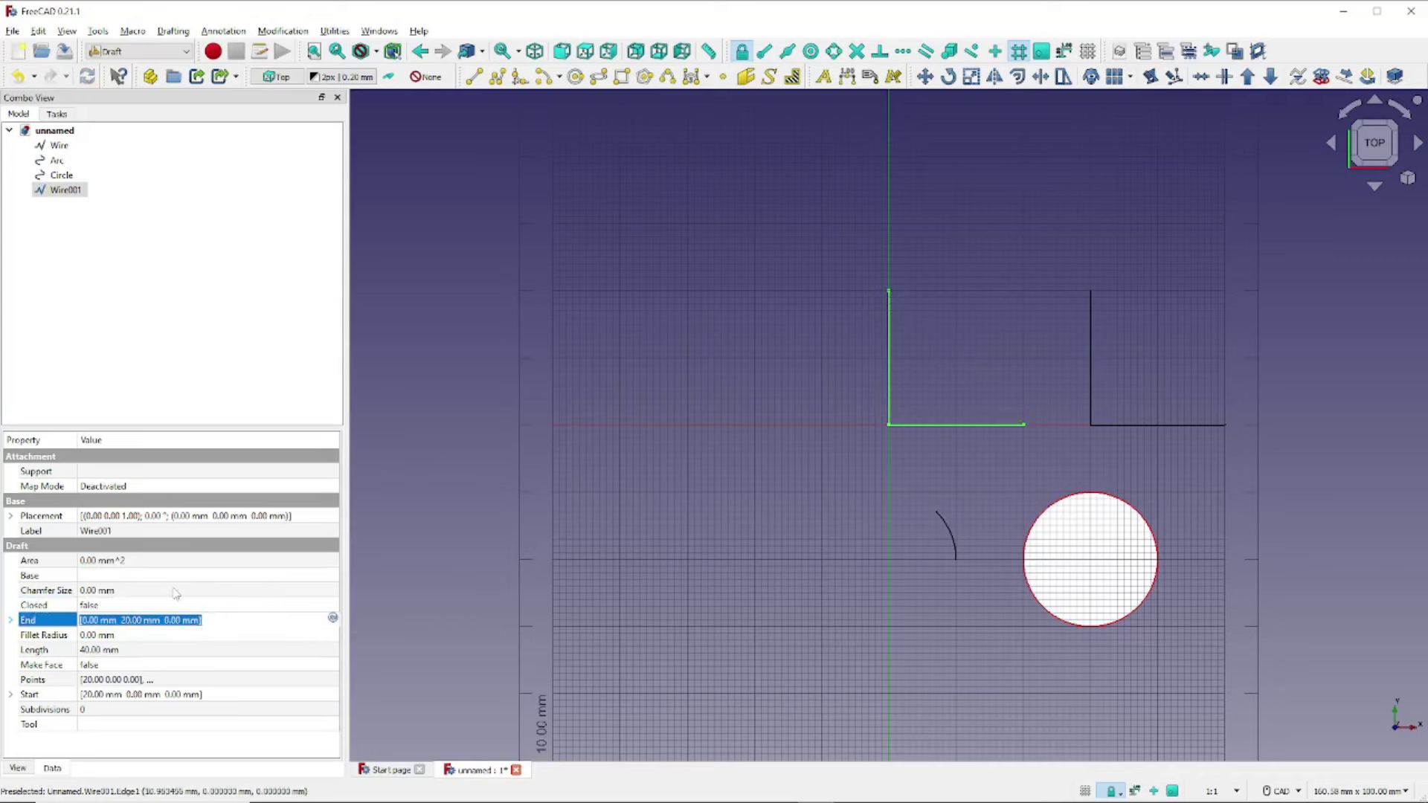
{"action": "left_click", "coordinate": [154, 634]}
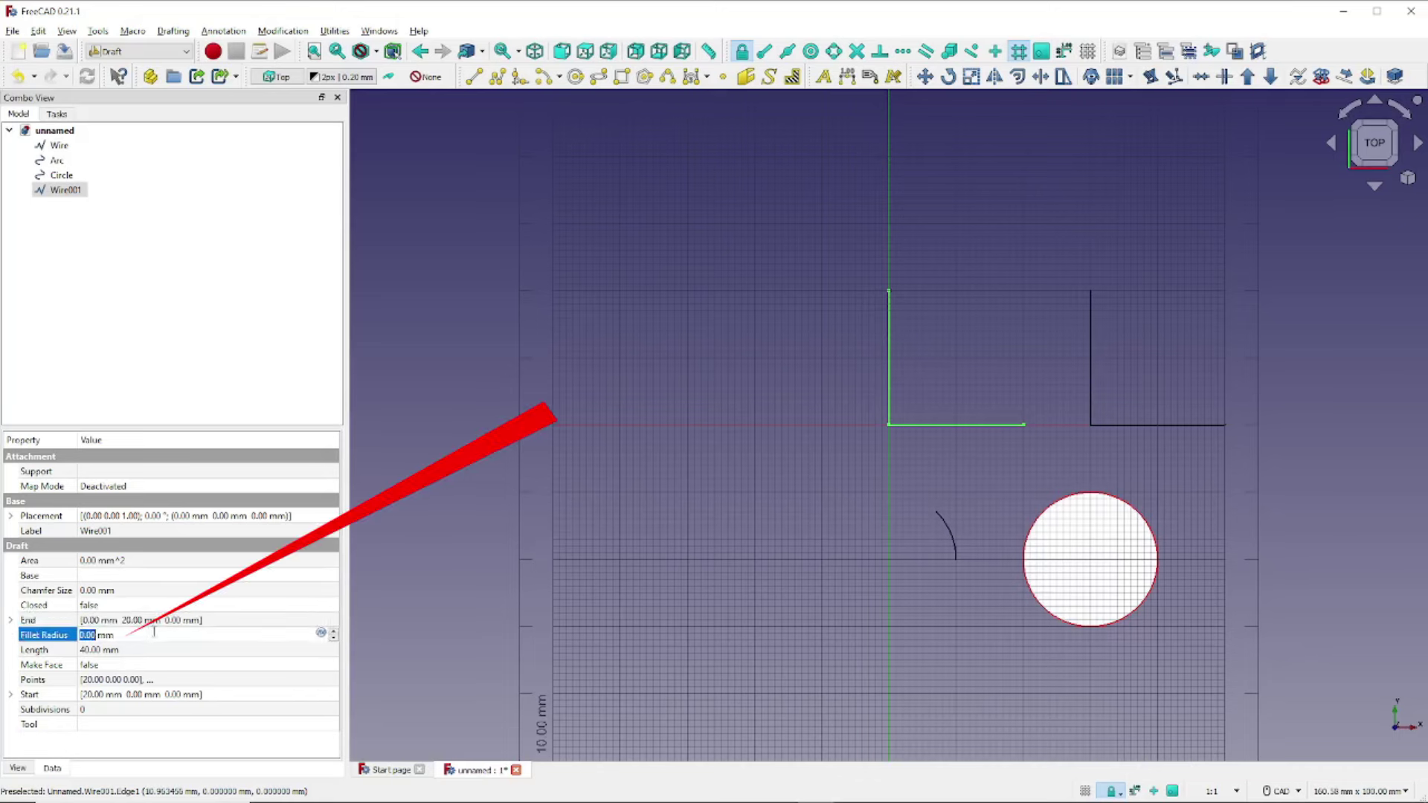
{"action": "key", "text": "Home"}
{"action": "type", "text": "1"}
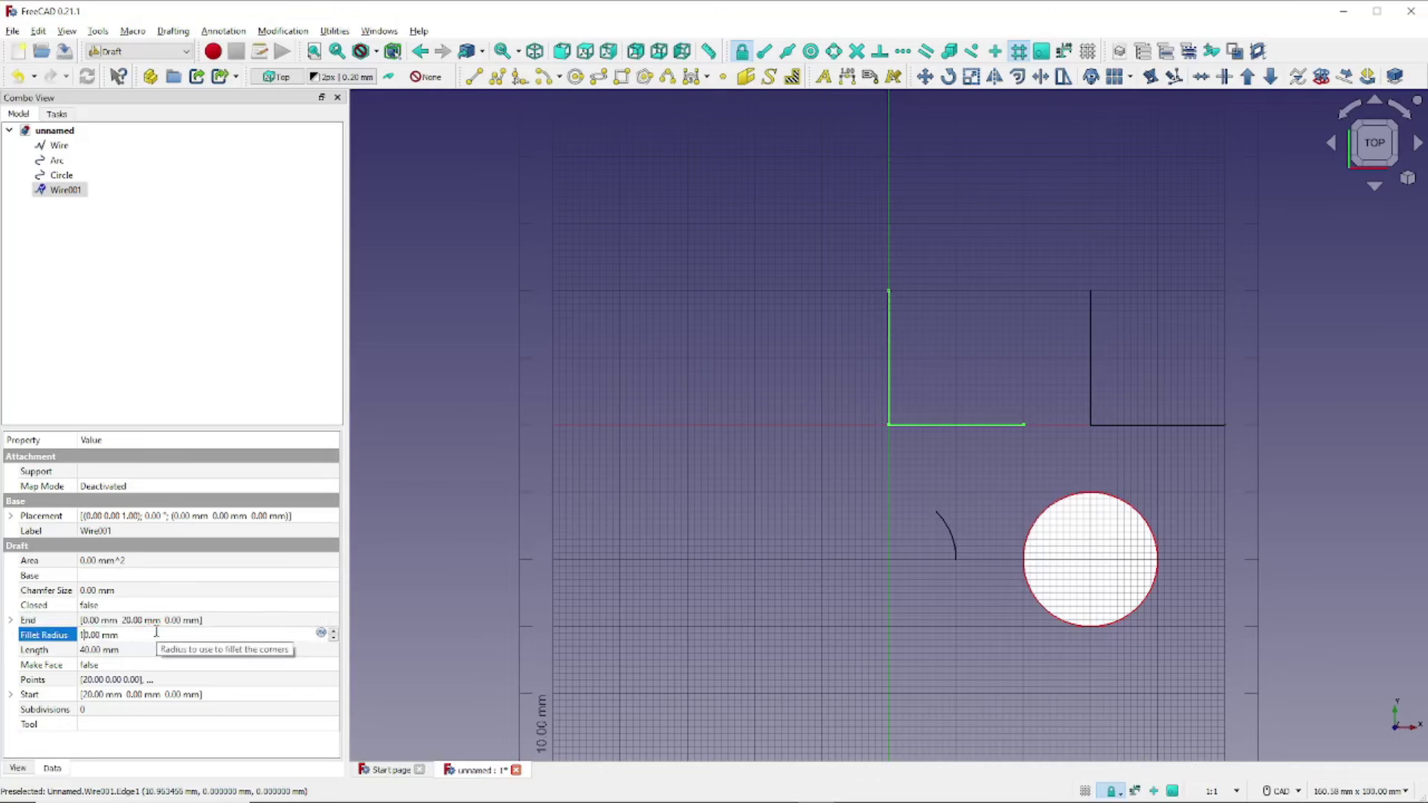
{"action": "key", "text": "Tab"}
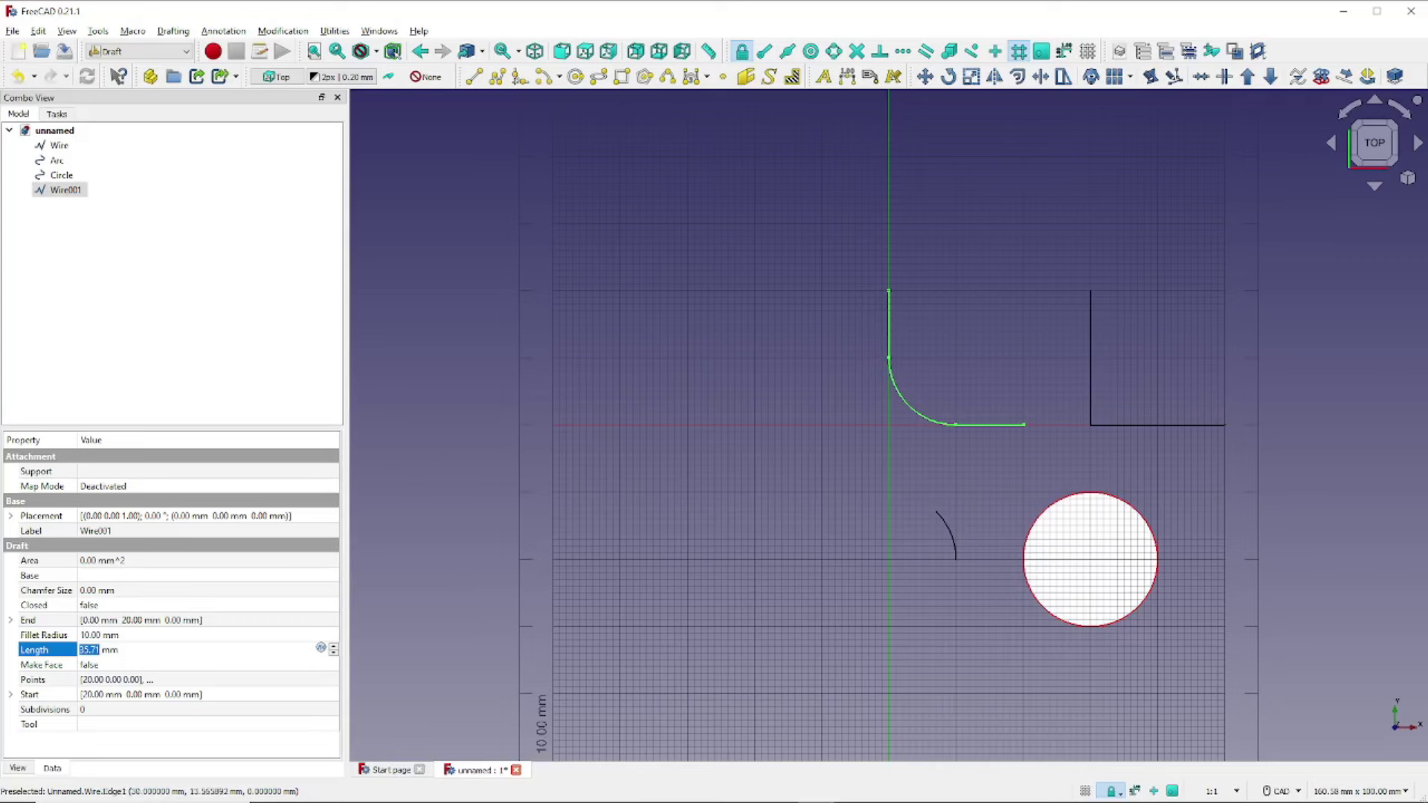
{"action": "left_click", "coordinate": [65, 190]}
{"action": "left_click", "coordinate": [132, 636]}
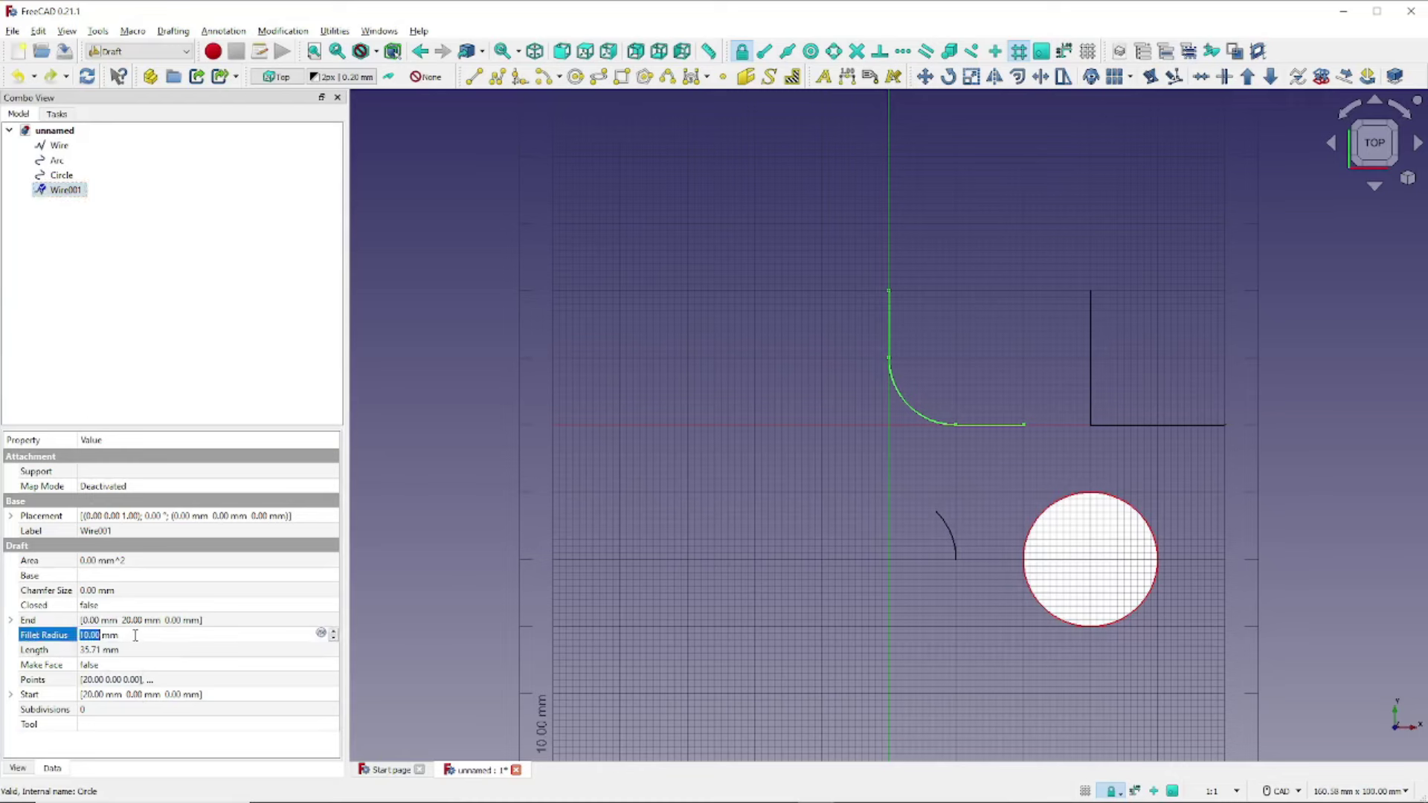
{"action": "key", "text": "Left"}
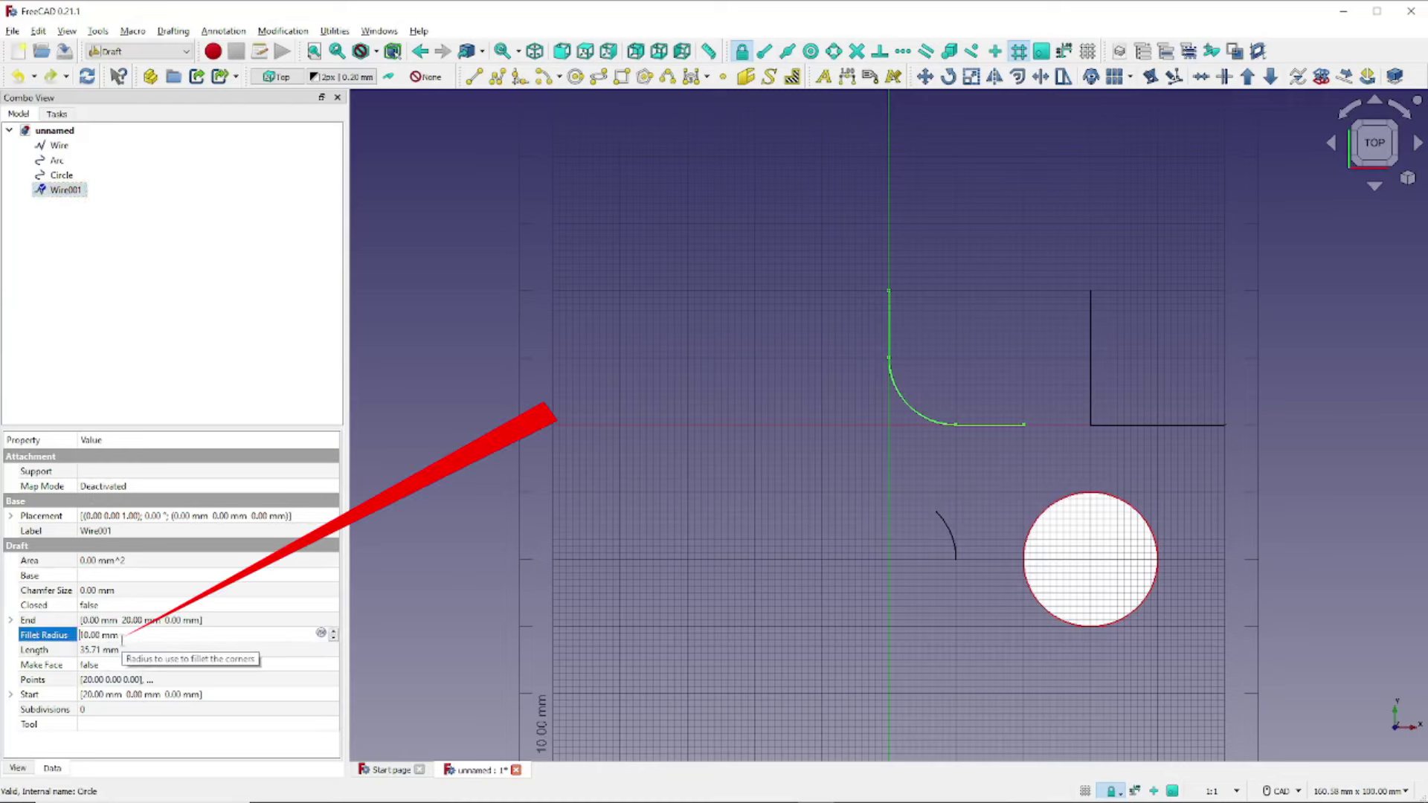
{"action": "key", "text": "Delete"}
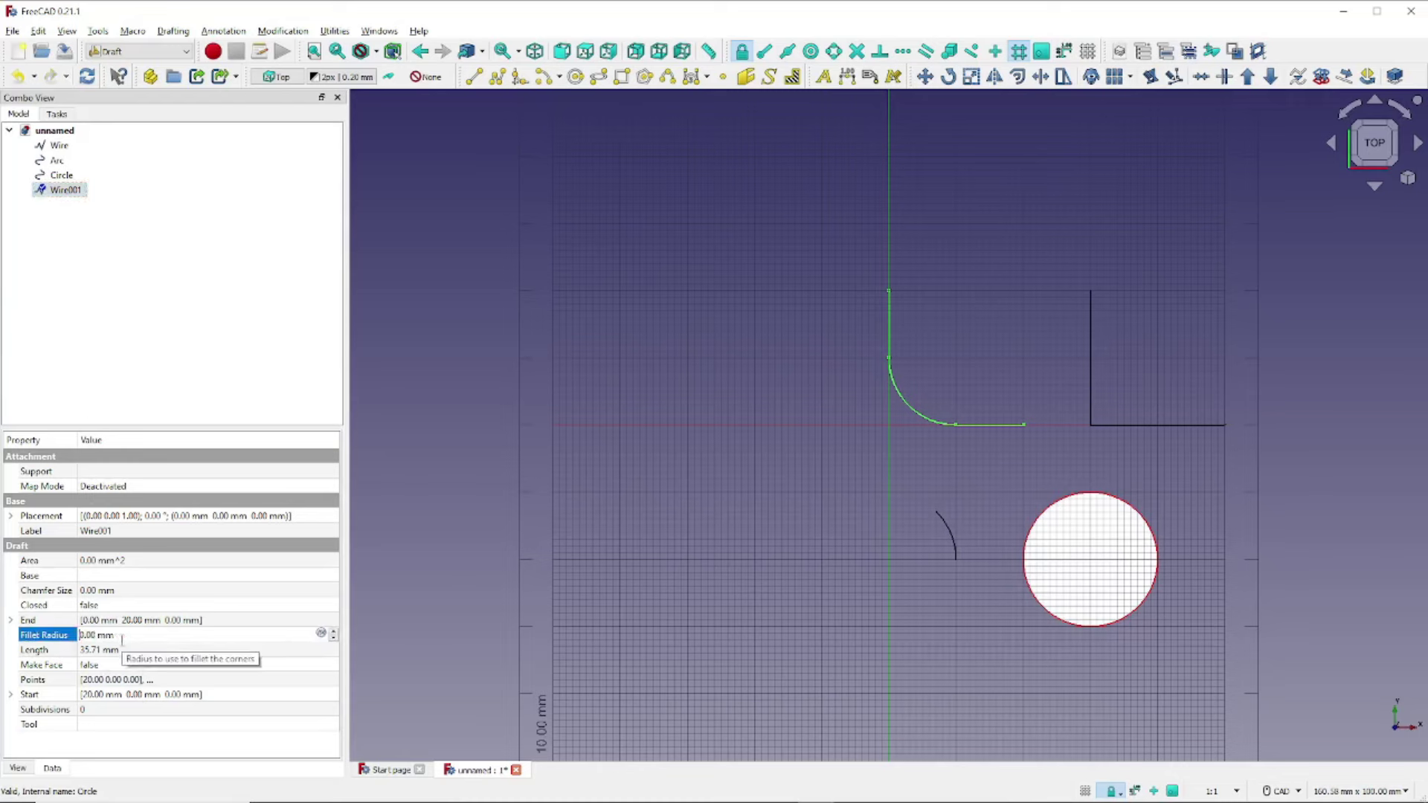
{"action": "key", "text": "Tab"}
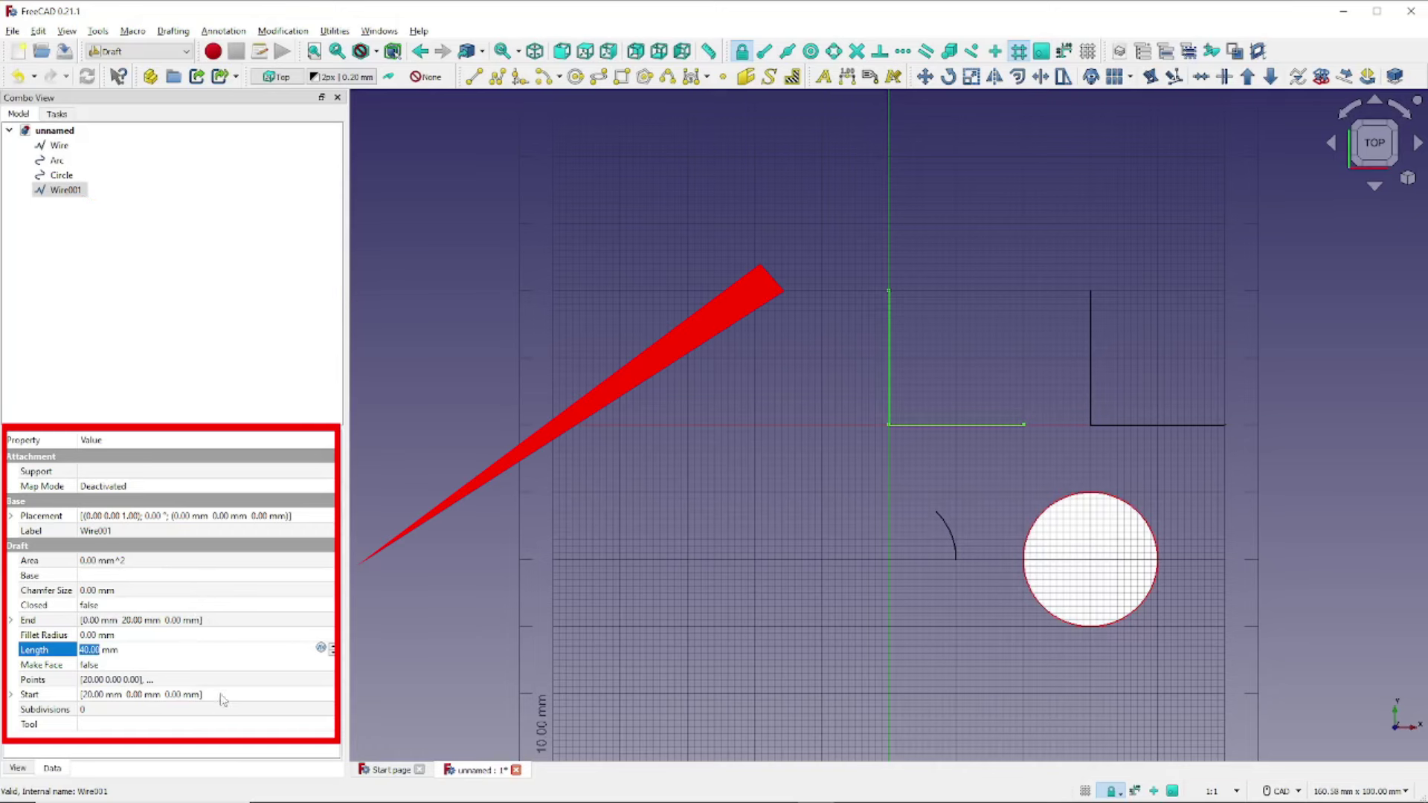
{"action": "left_click", "coordinate": [51, 192]}
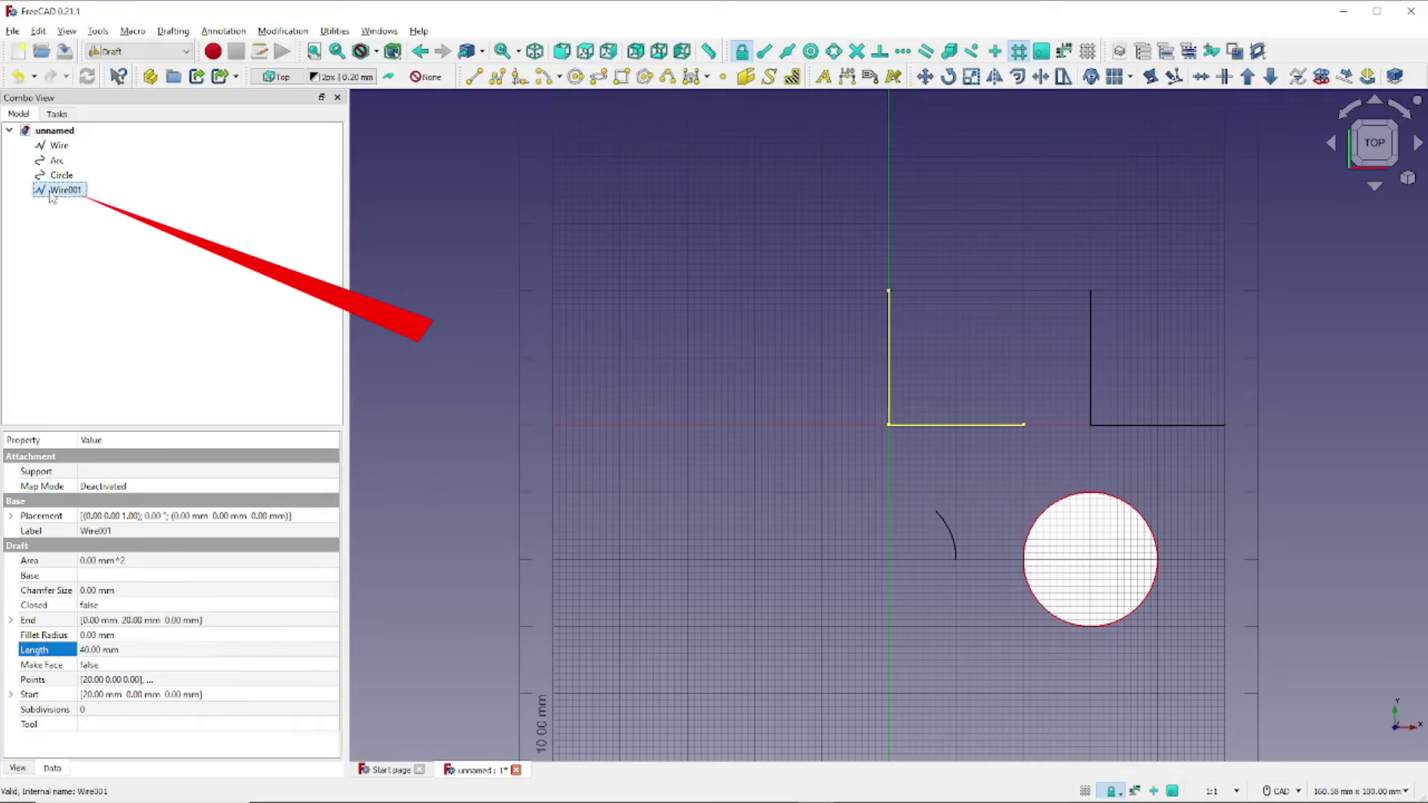
Downgrade Wire001 twice, breaking it into the separate edges Edge and Edge001
{"action": "left_click", "coordinate": [1271, 76]}
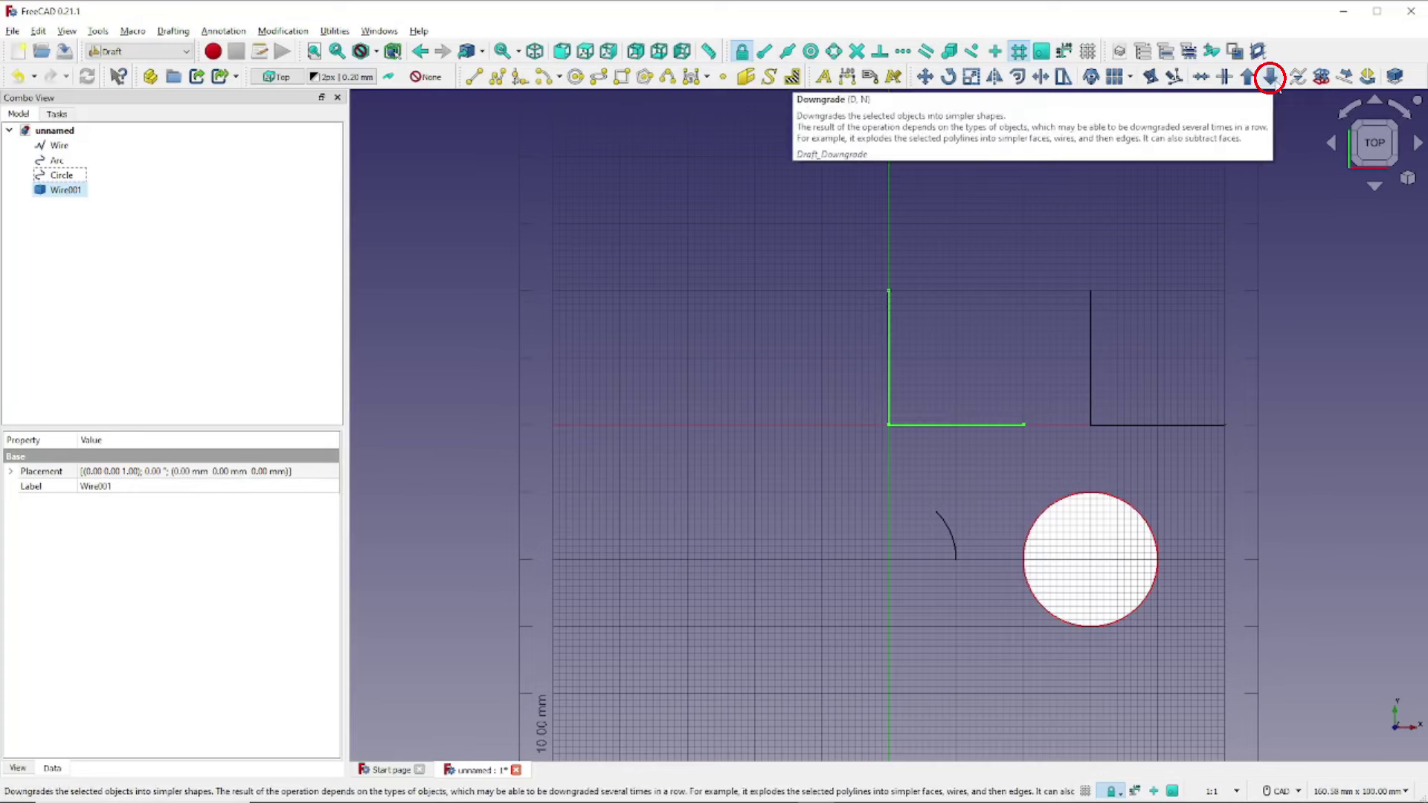
{"action": "left_click", "coordinate": [1271, 79]}
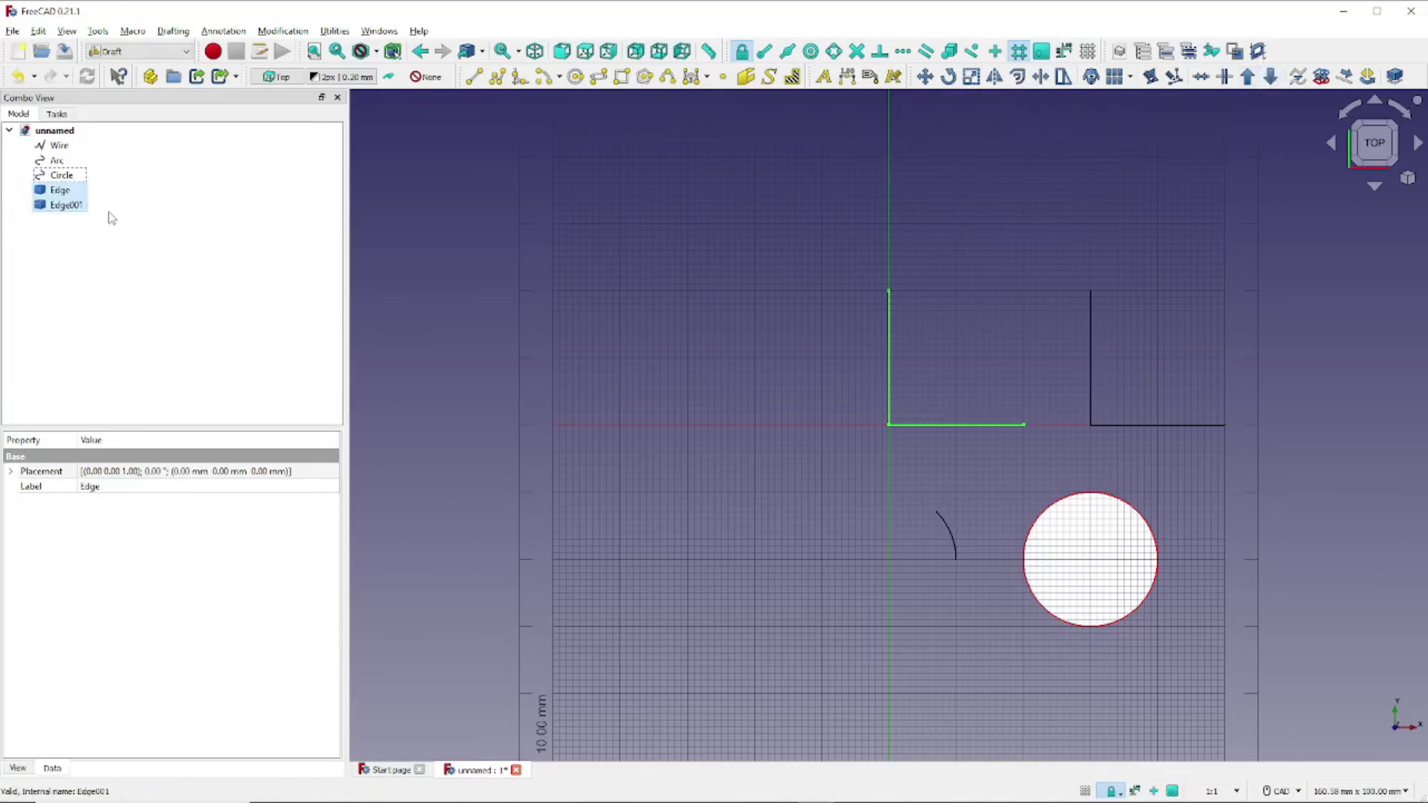
{"action": "left_click", "coordinate": [749, 319]}
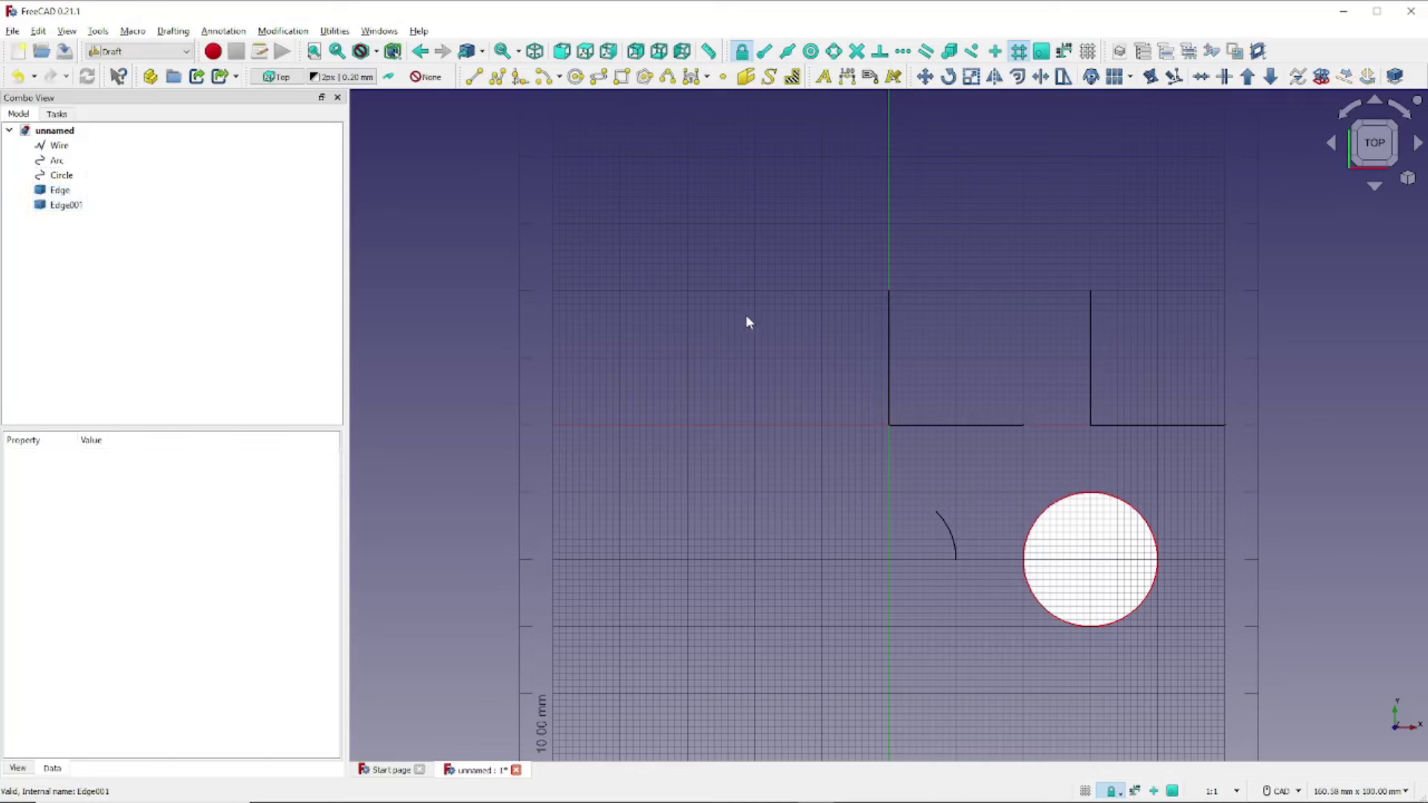
Select the edges and upgrade Edge001 back into an editable Draft line
{"action": "left_click", "coordinate": [61, 191]}
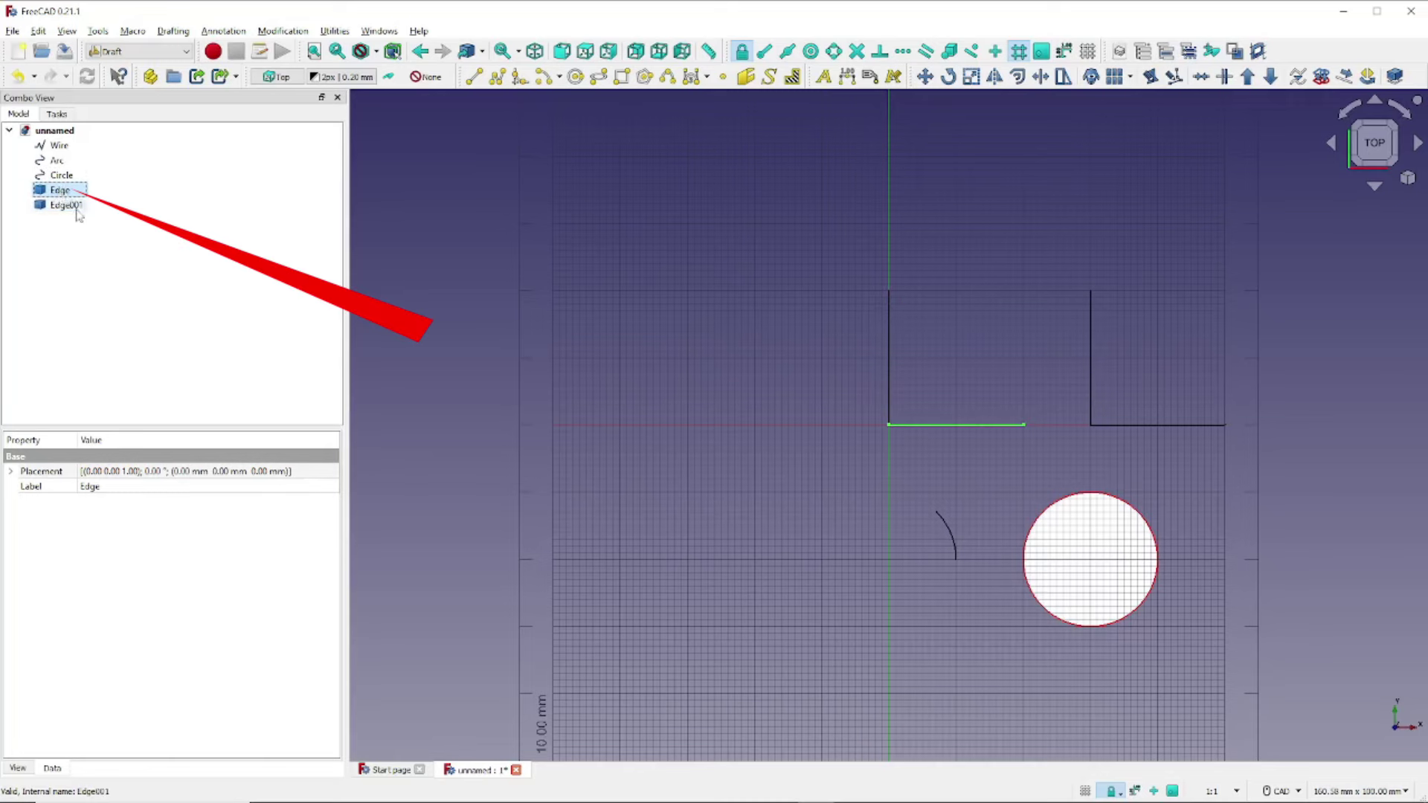
{"action": "left_click", "coordinate": [74, 206]}
{"action": "left_click", "coordinate": [62, 195]}
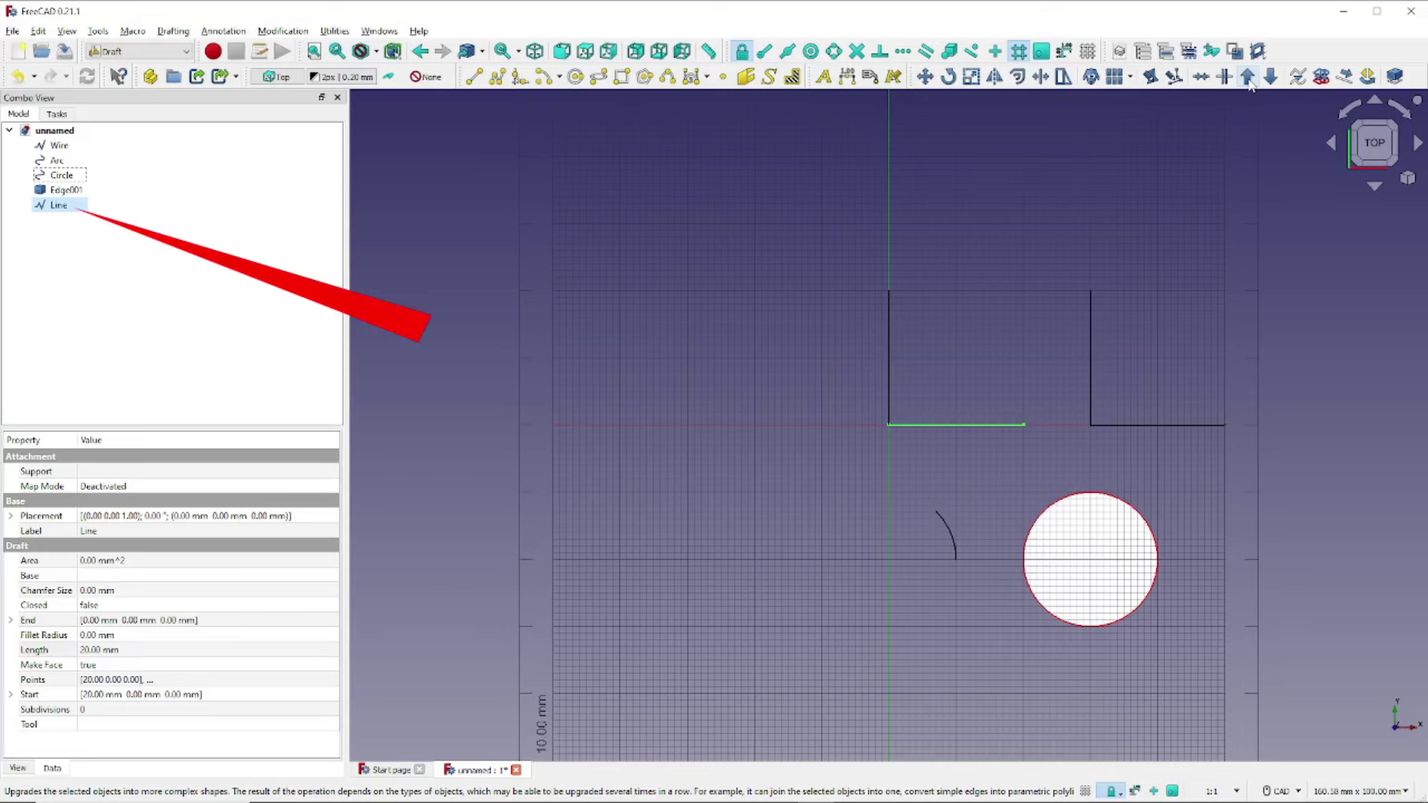
{"action": "left_click", "coordinate": [63, 191]}
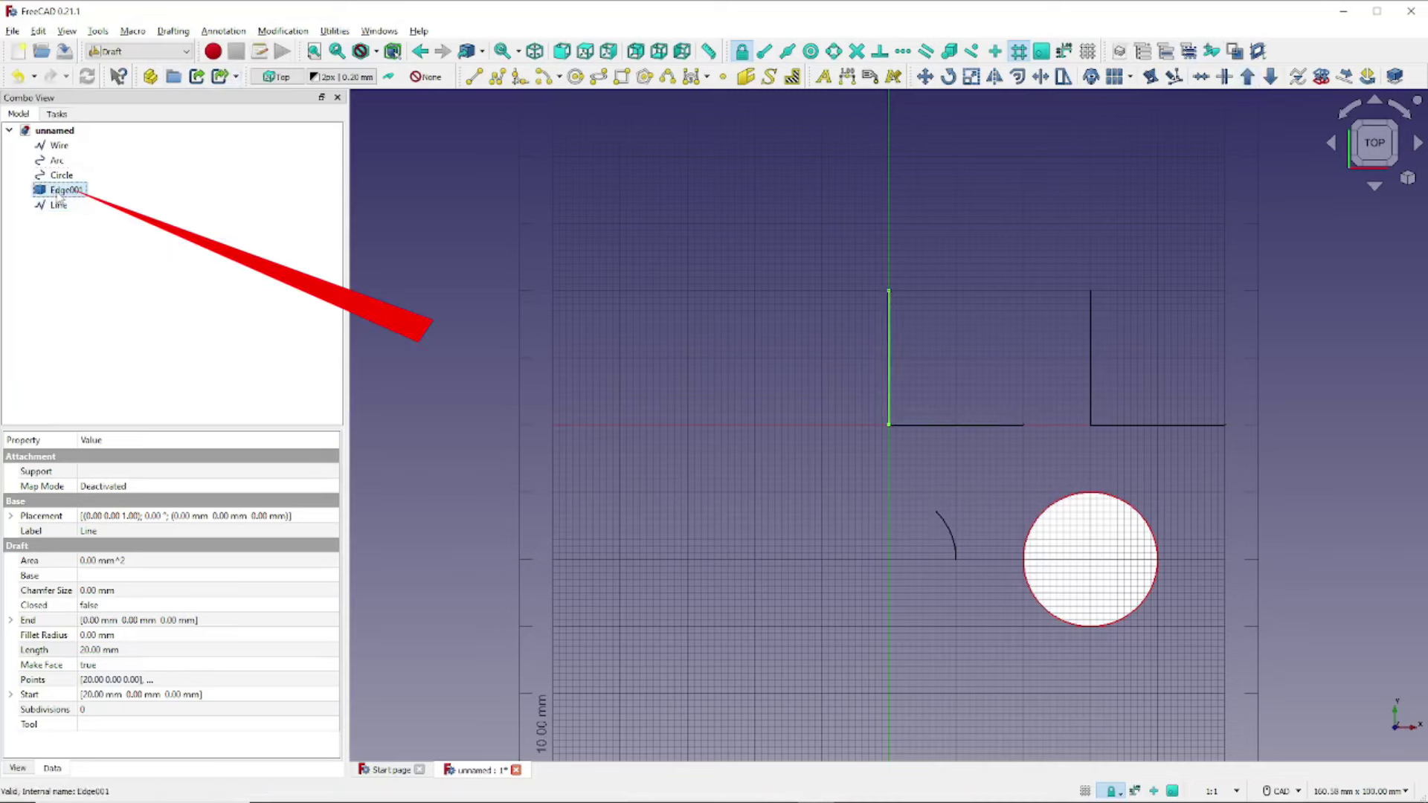
{"action": "left_click", "coordinate": [1247, 78]}
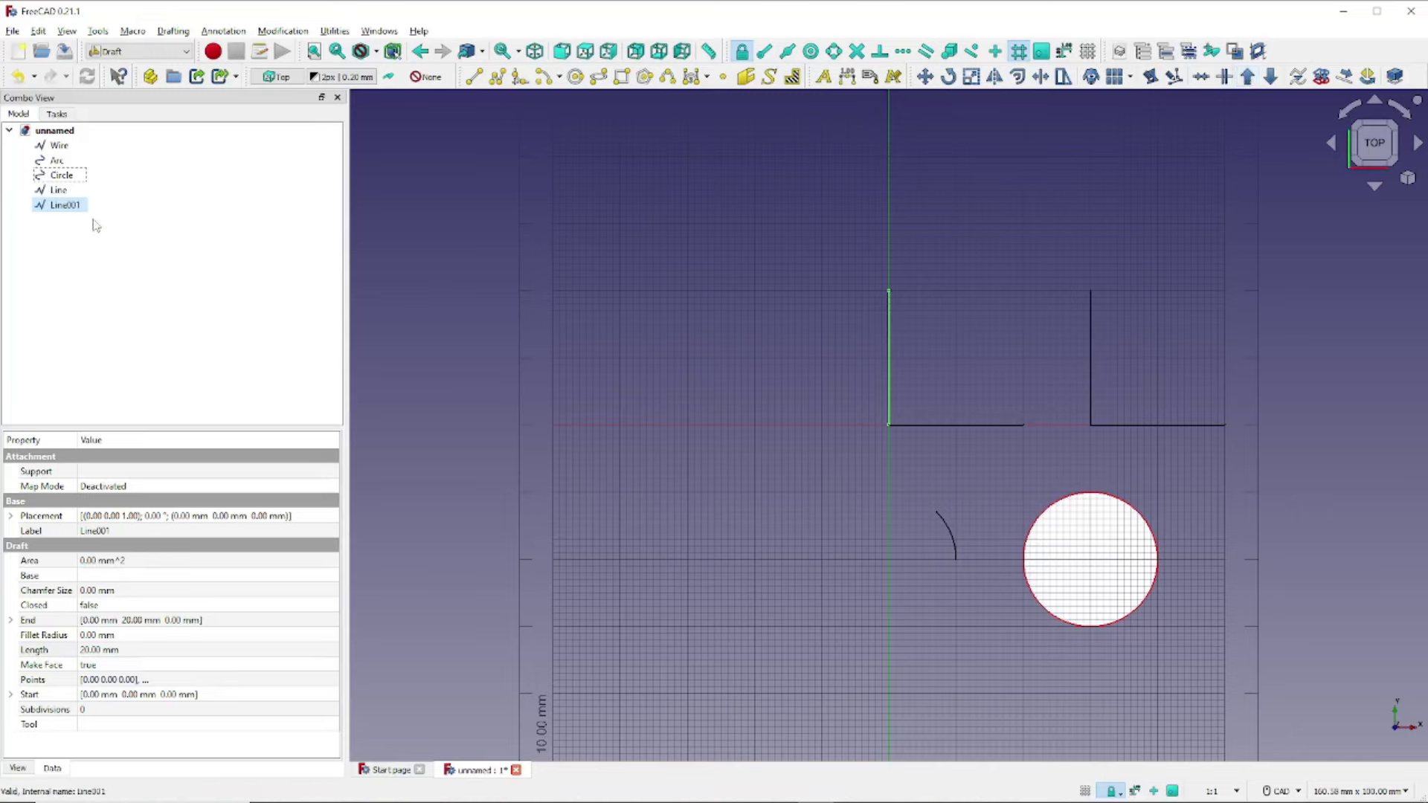
Select Line and Line001, undo a step and re-run Draft to restore the two-line L
{"action": "left_click", "coordinate": [73, 192]}
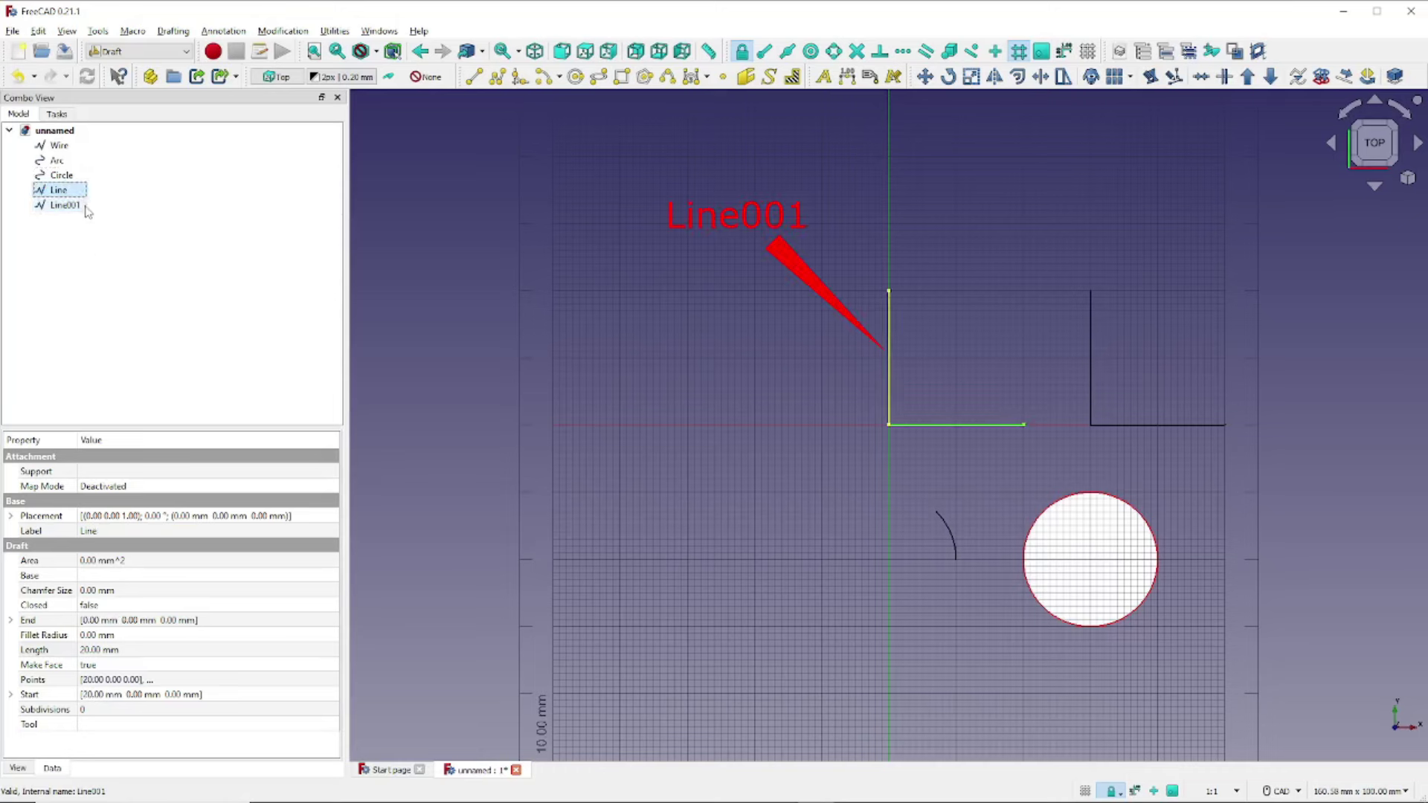
{"action": "left_click", "coordinate": [86, 211], "text": "ctrl"}
{"action": "key", "text": "ctrl+z"}
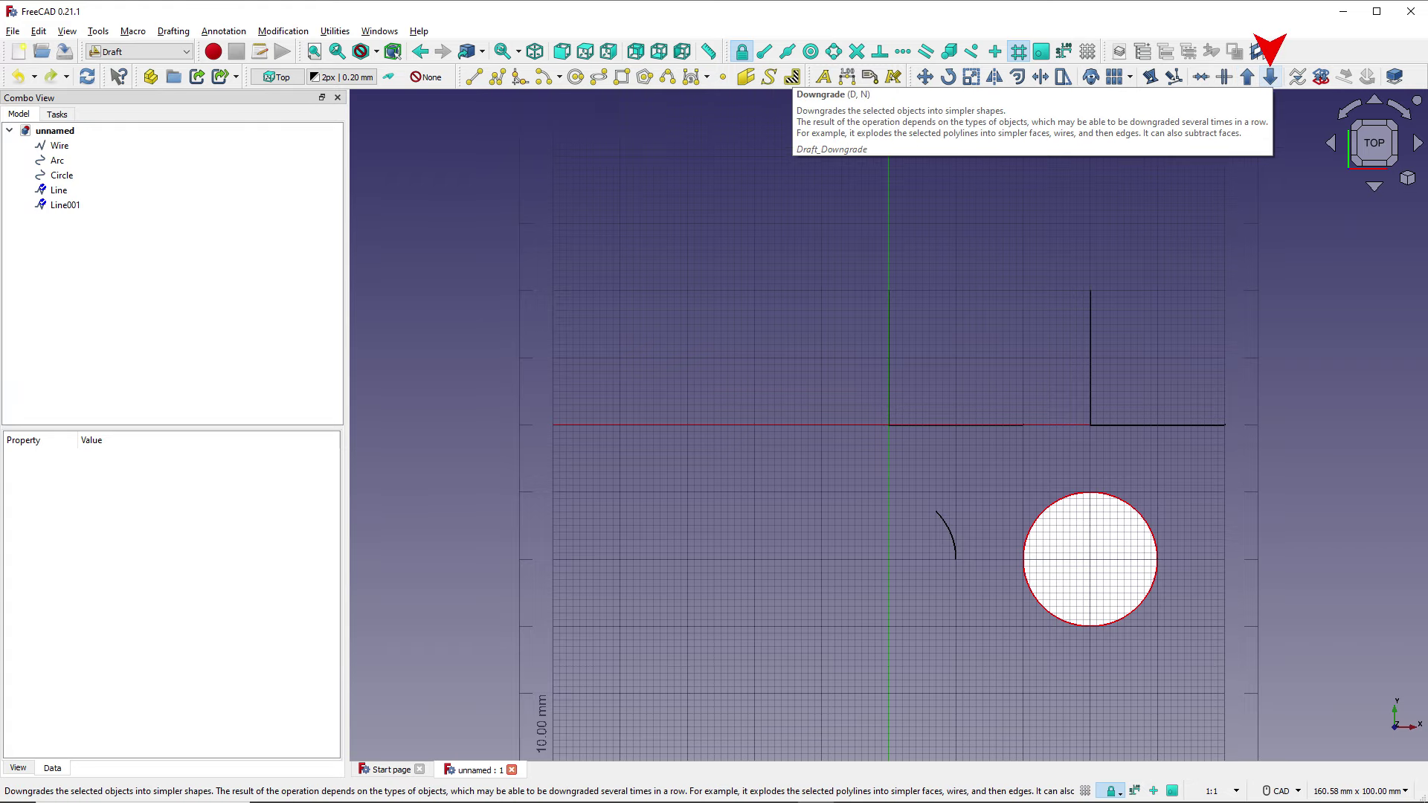
{"action": "left_click", "coordinate": [1271, 76]}
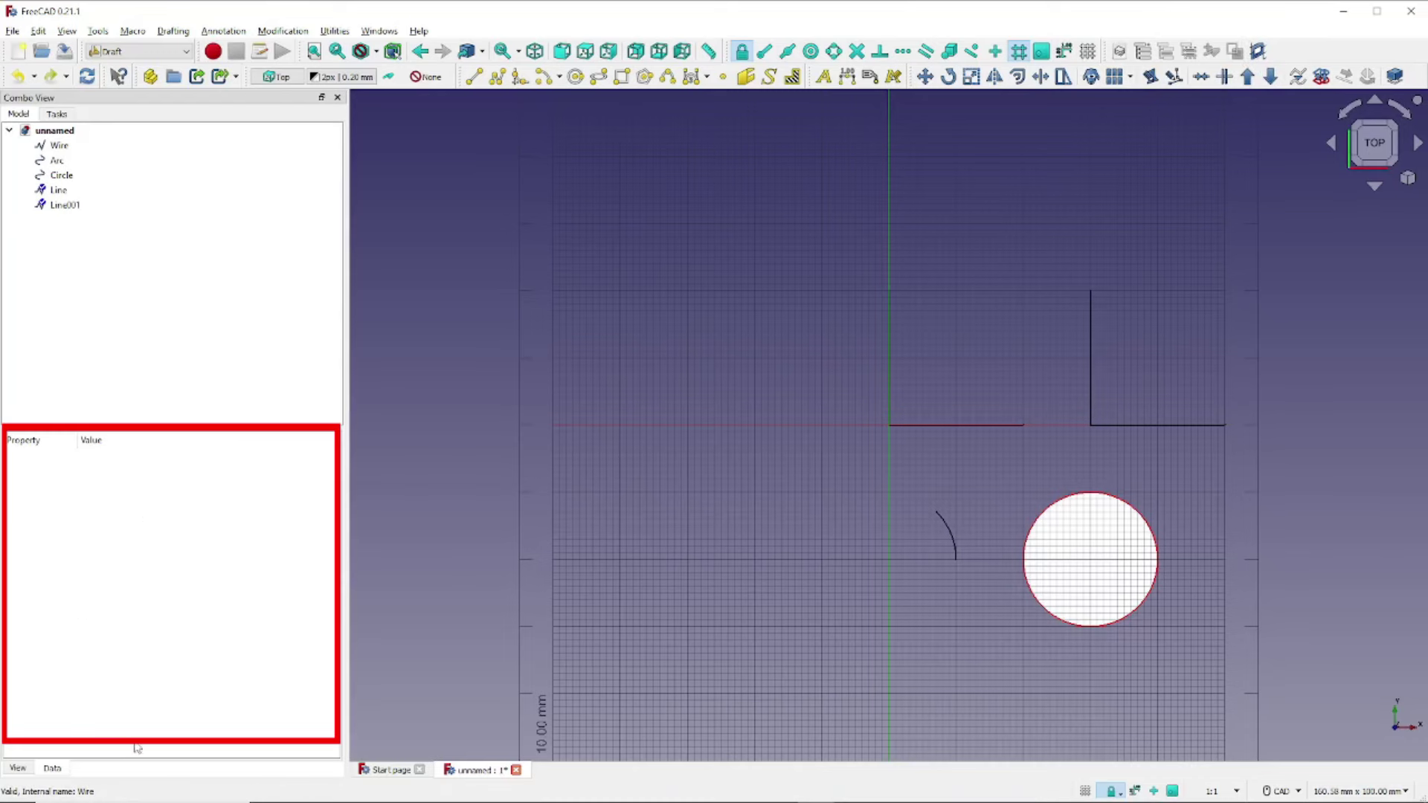
{"action": "left_click", "coordinate": [54, 768]}
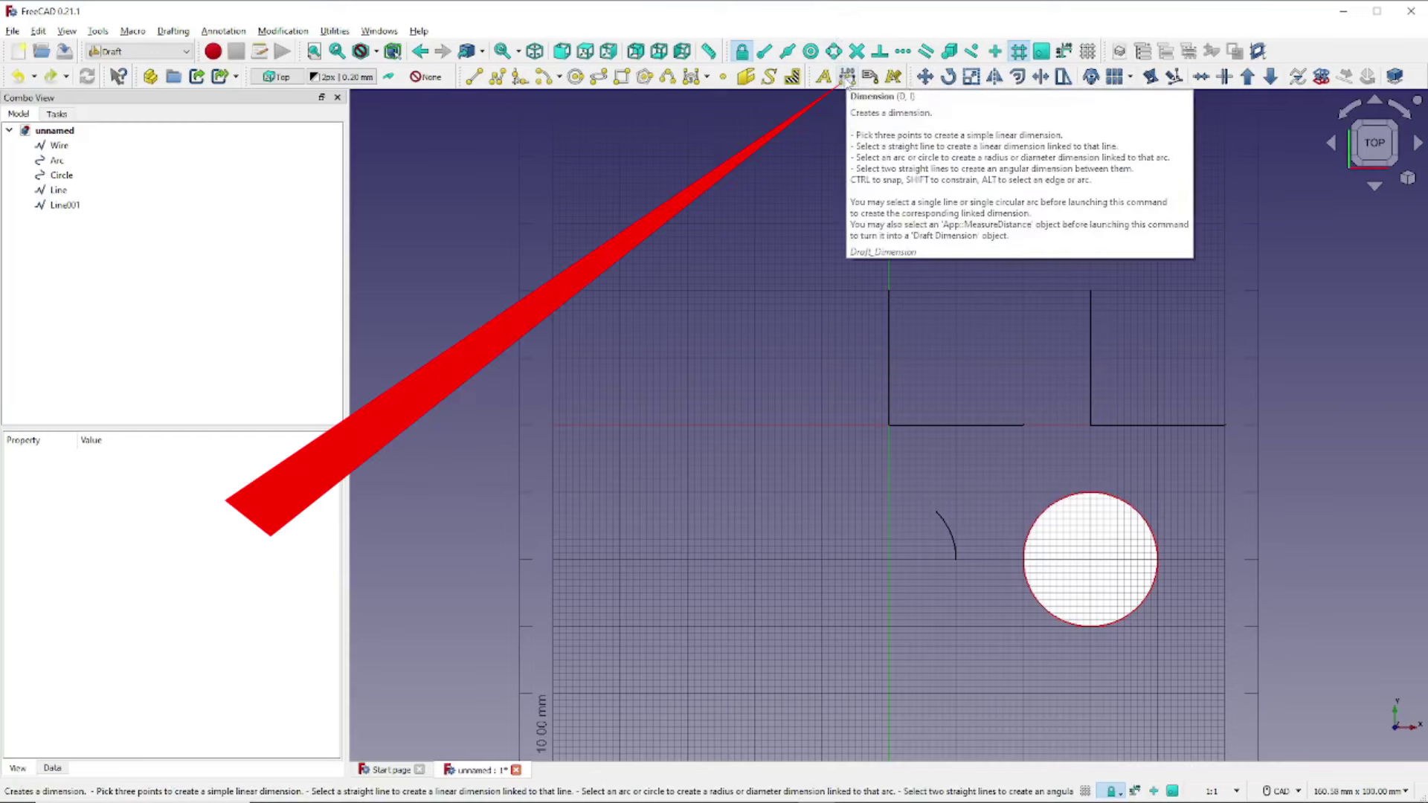
Dimension Line001 from its top vertex to the corner, placing it left of the L
{"action": "left_click", "coordinate": [847, 77]}
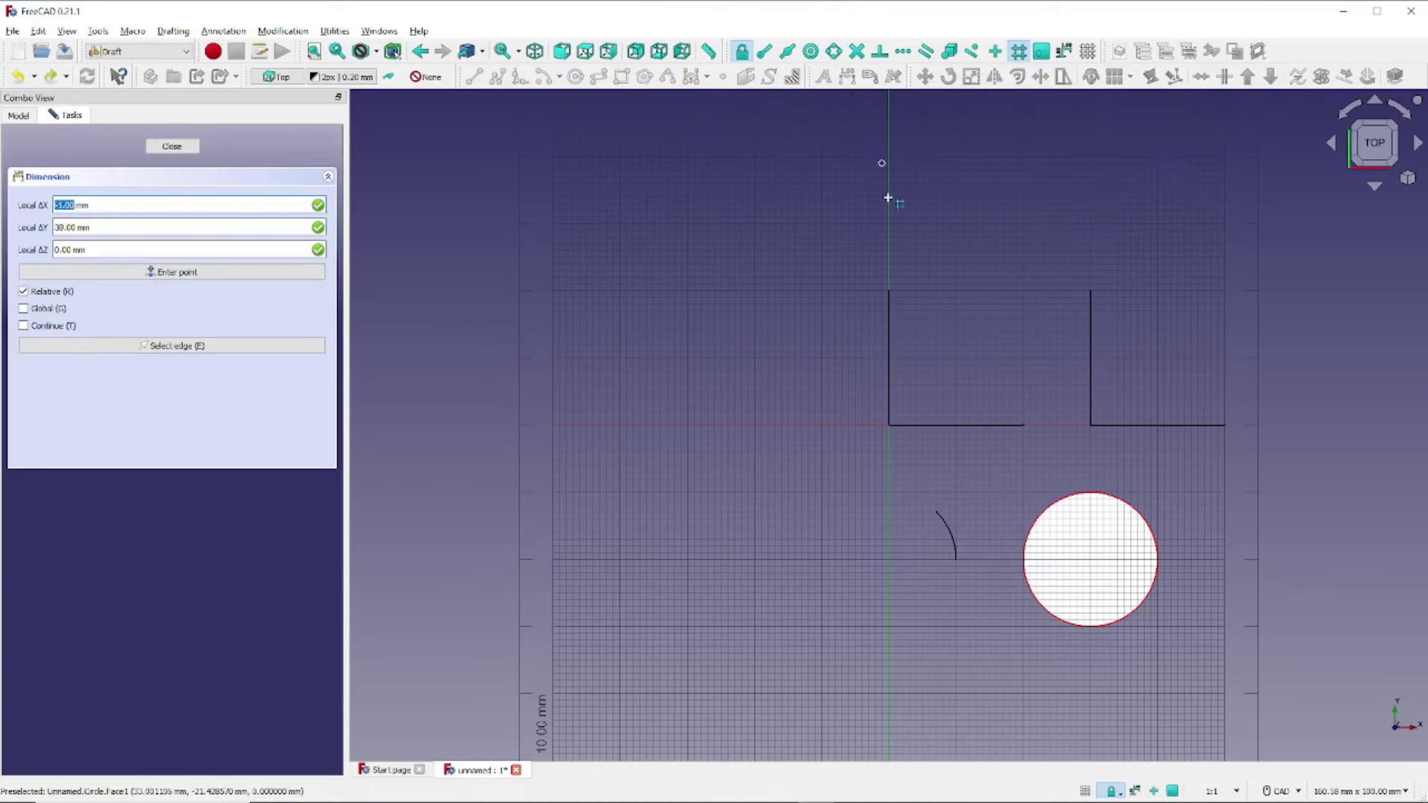
{"action": "left_click", "coordinate": [890, 290]}
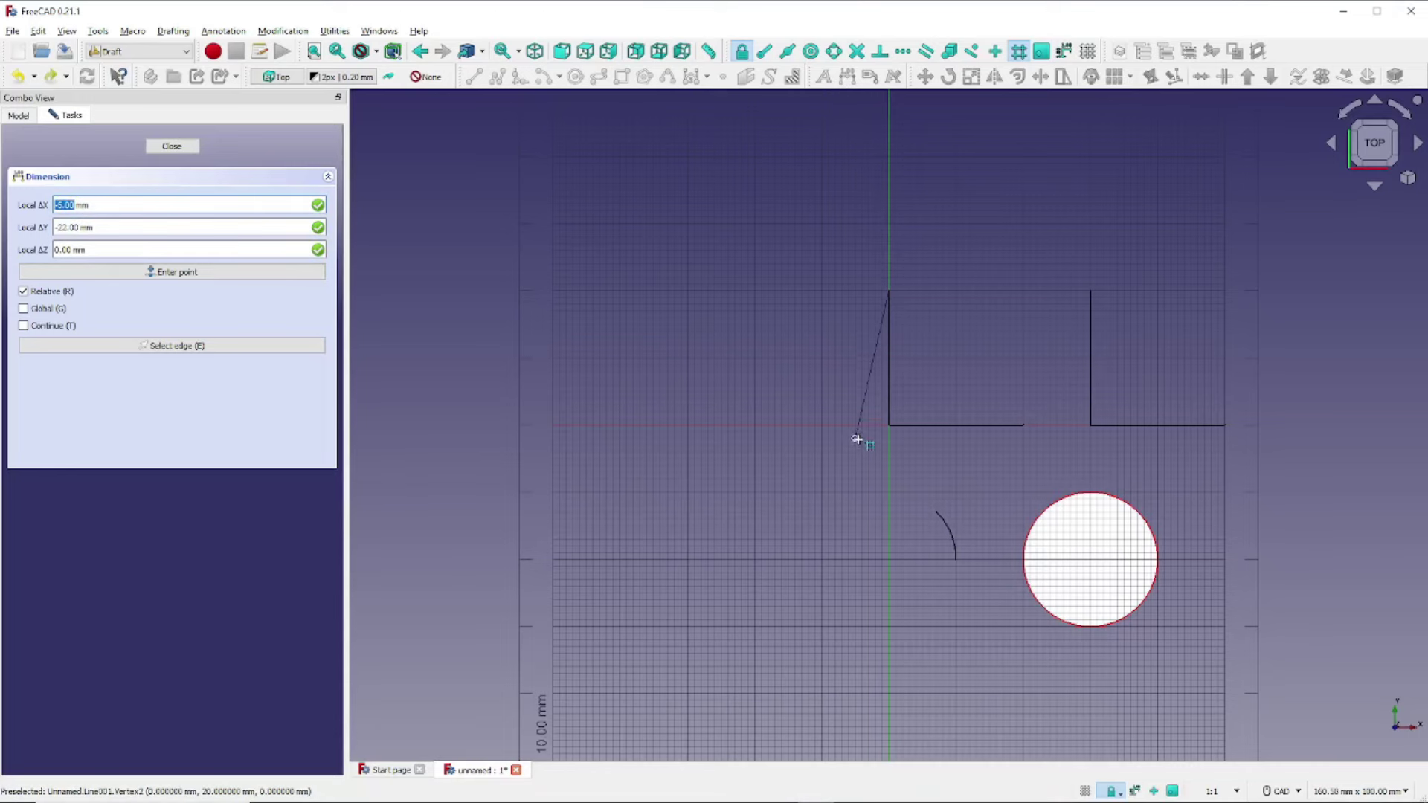
{"action": "left_click", "coordinate": [888, 428]}
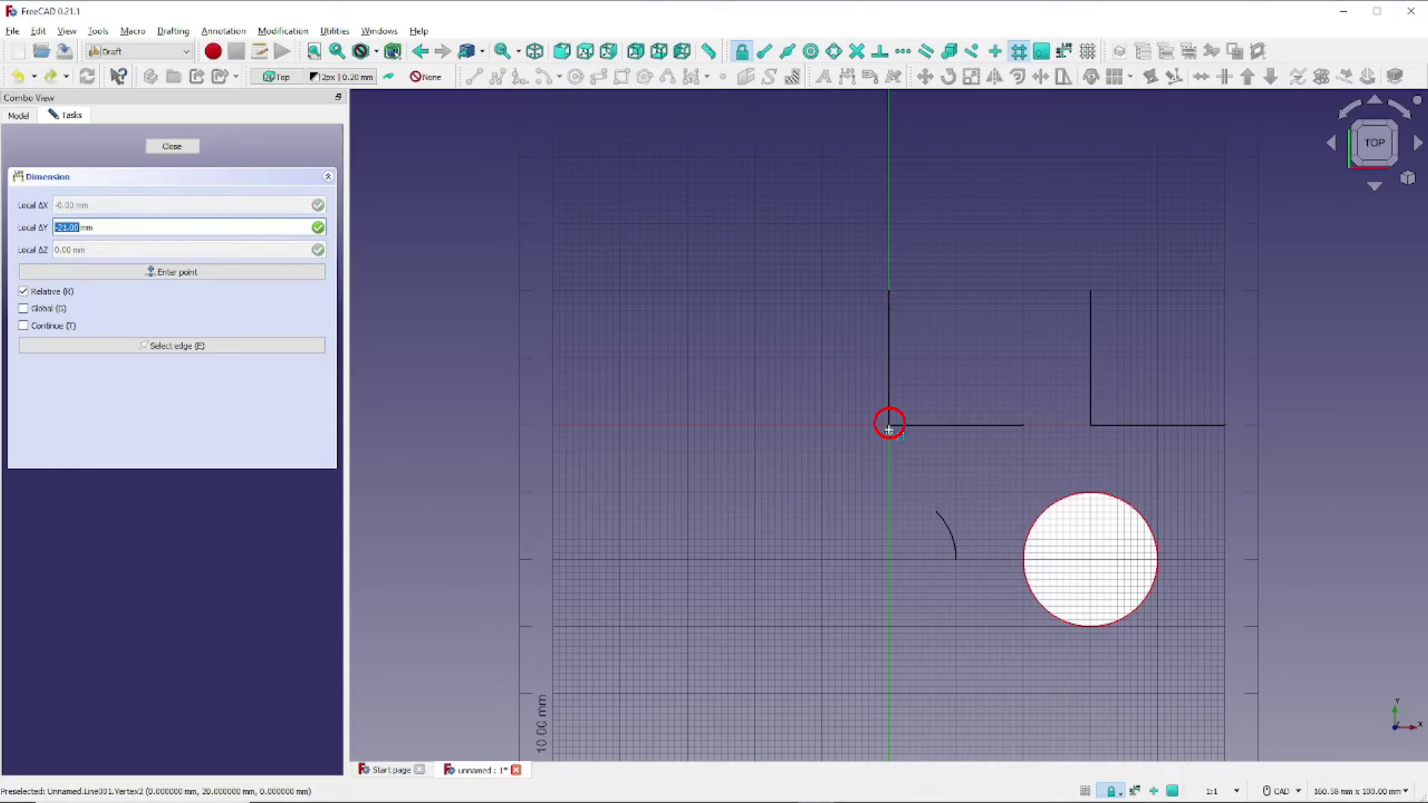
{"action": "left_click", "coordinate": [822, 359]}
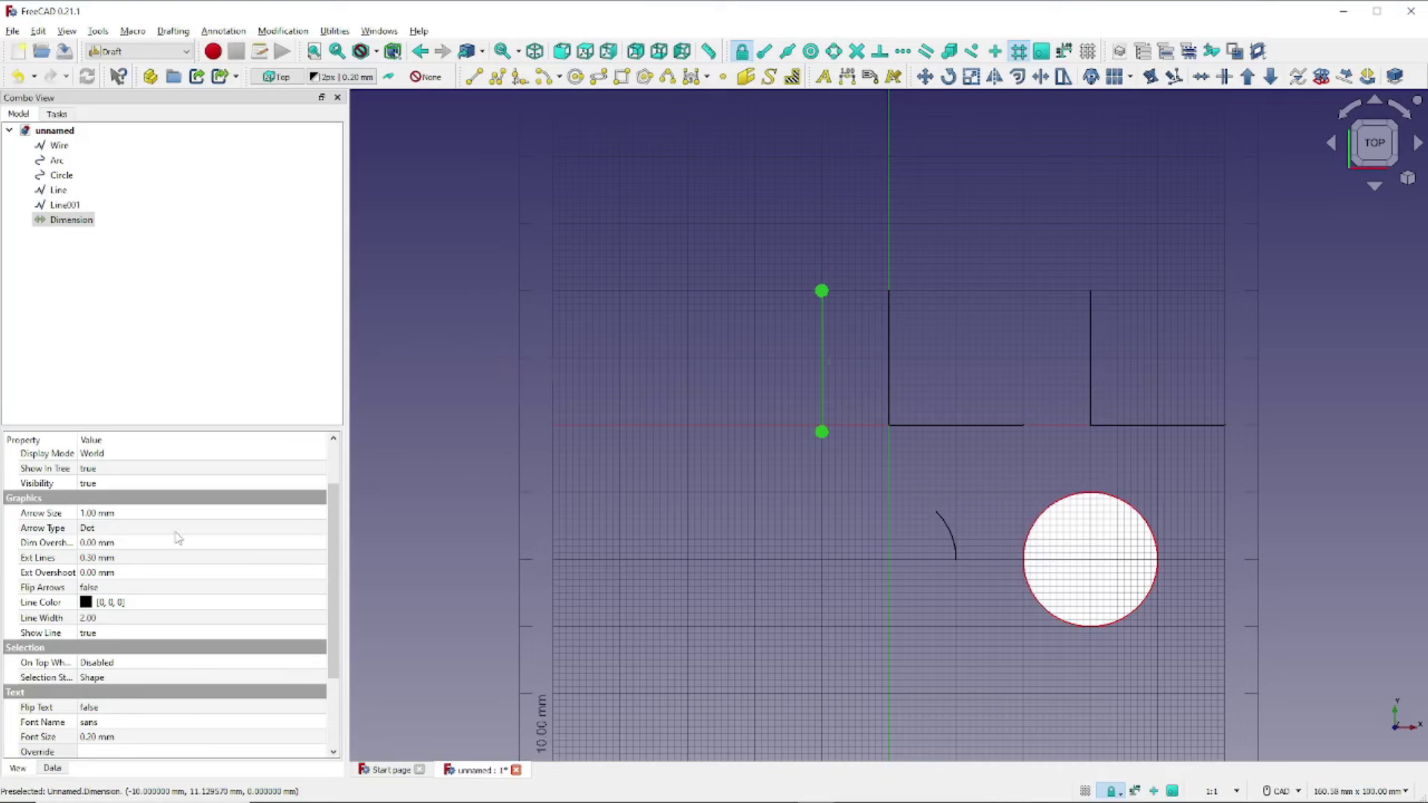
{"action": "left_click", "coordinate": [109, 530]}
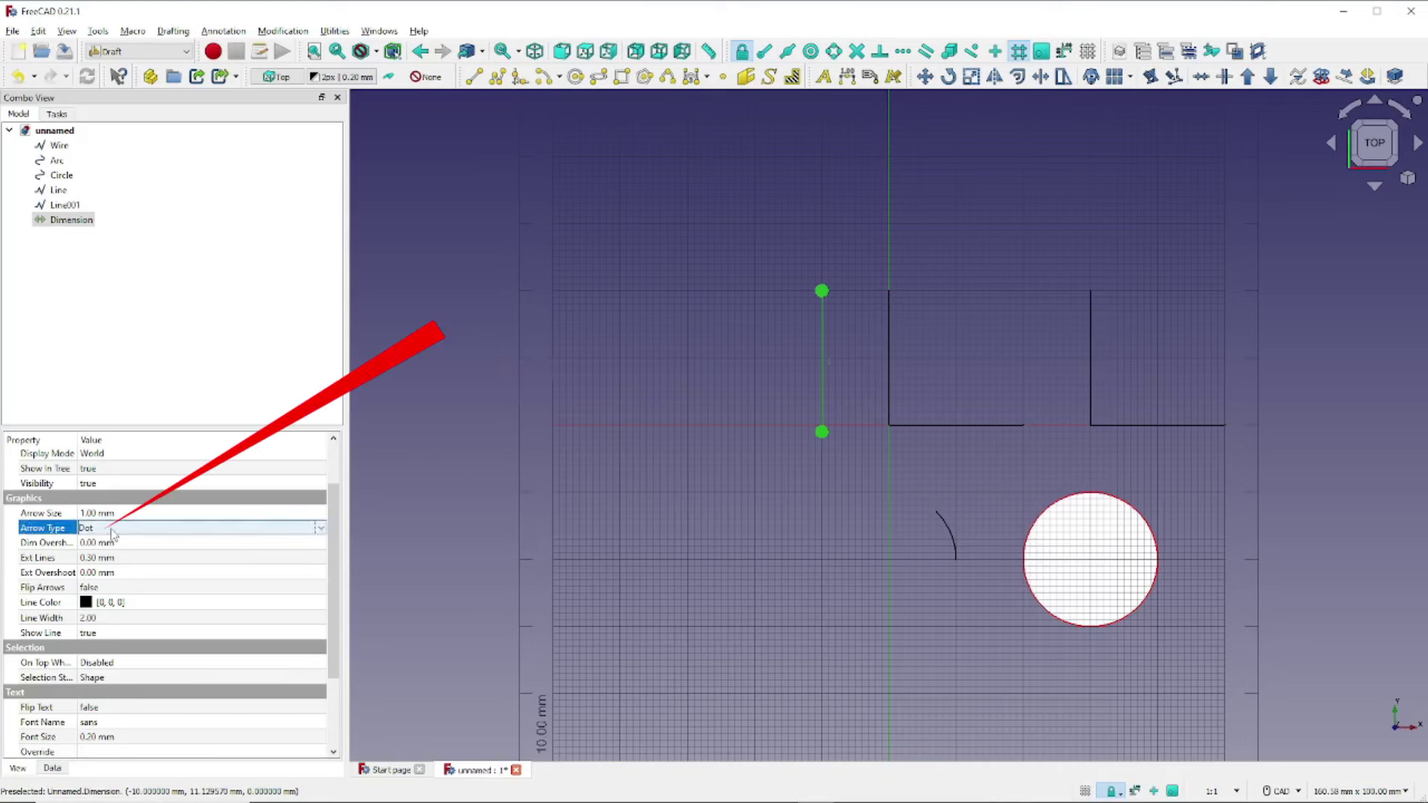
Give the dimension Arrow ends with a 0.5 mm arrow size
{"action": "left_click", "coordinate": [320, 528]}
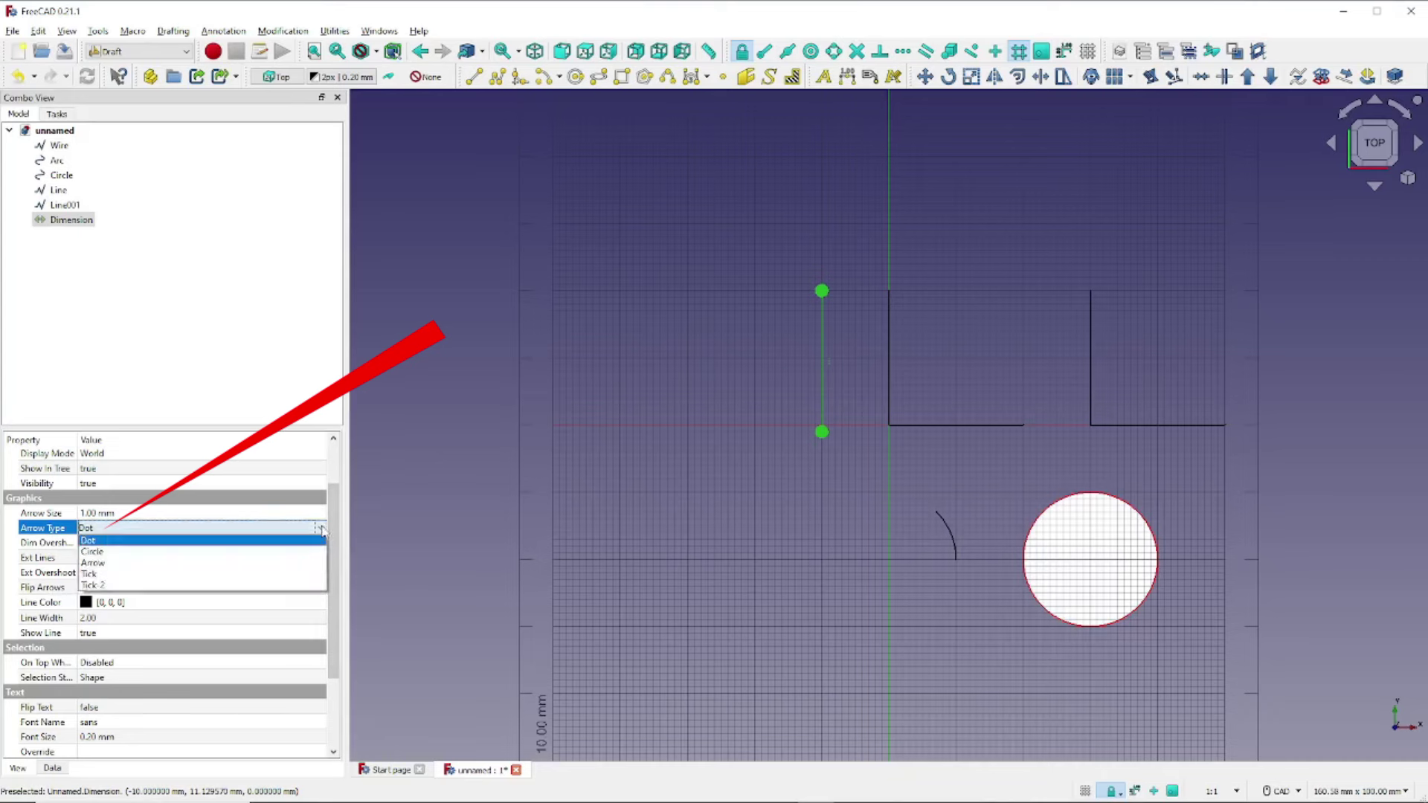
{"action": "left_click", "coordinate": [290, 563]}
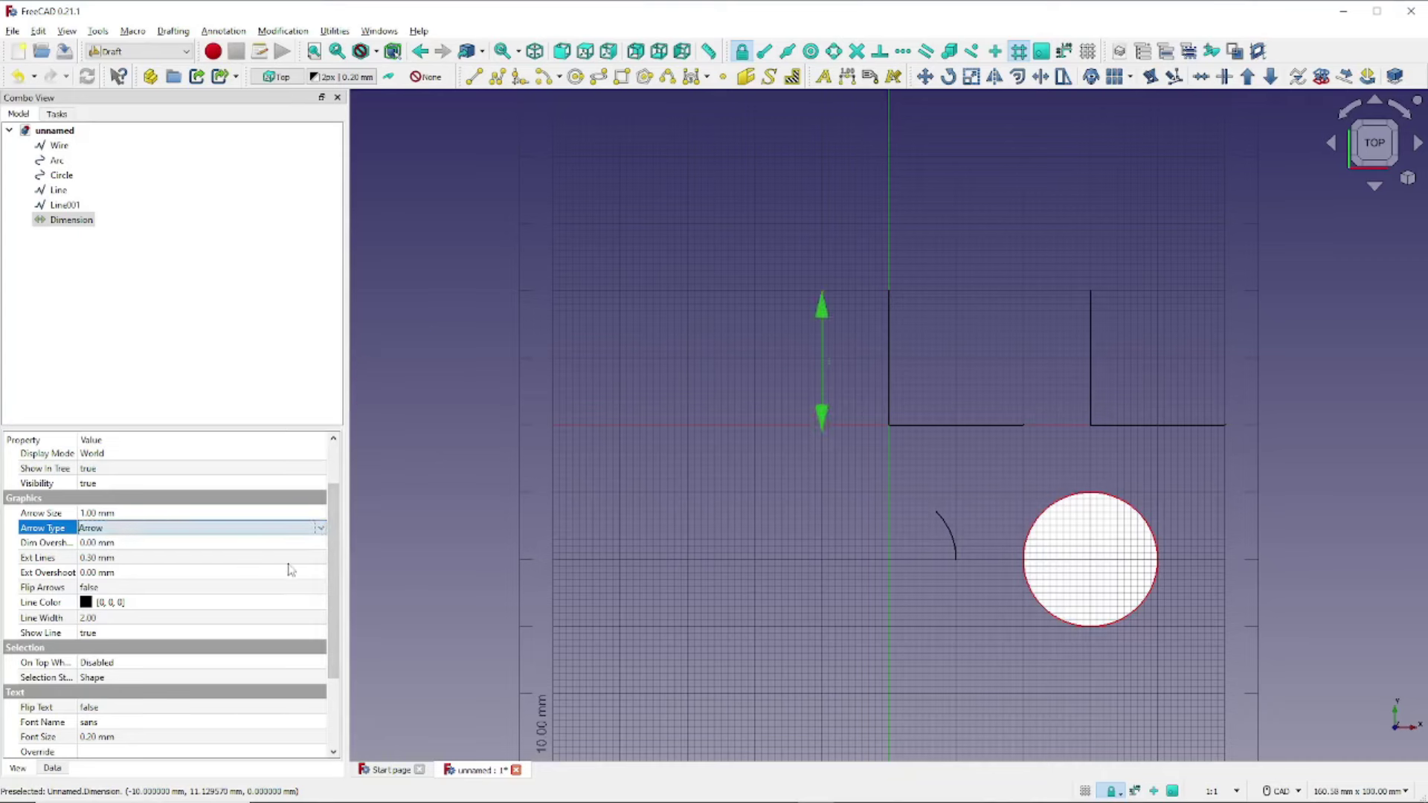
{"action": "left_click", "coordinate": [191, 513]}
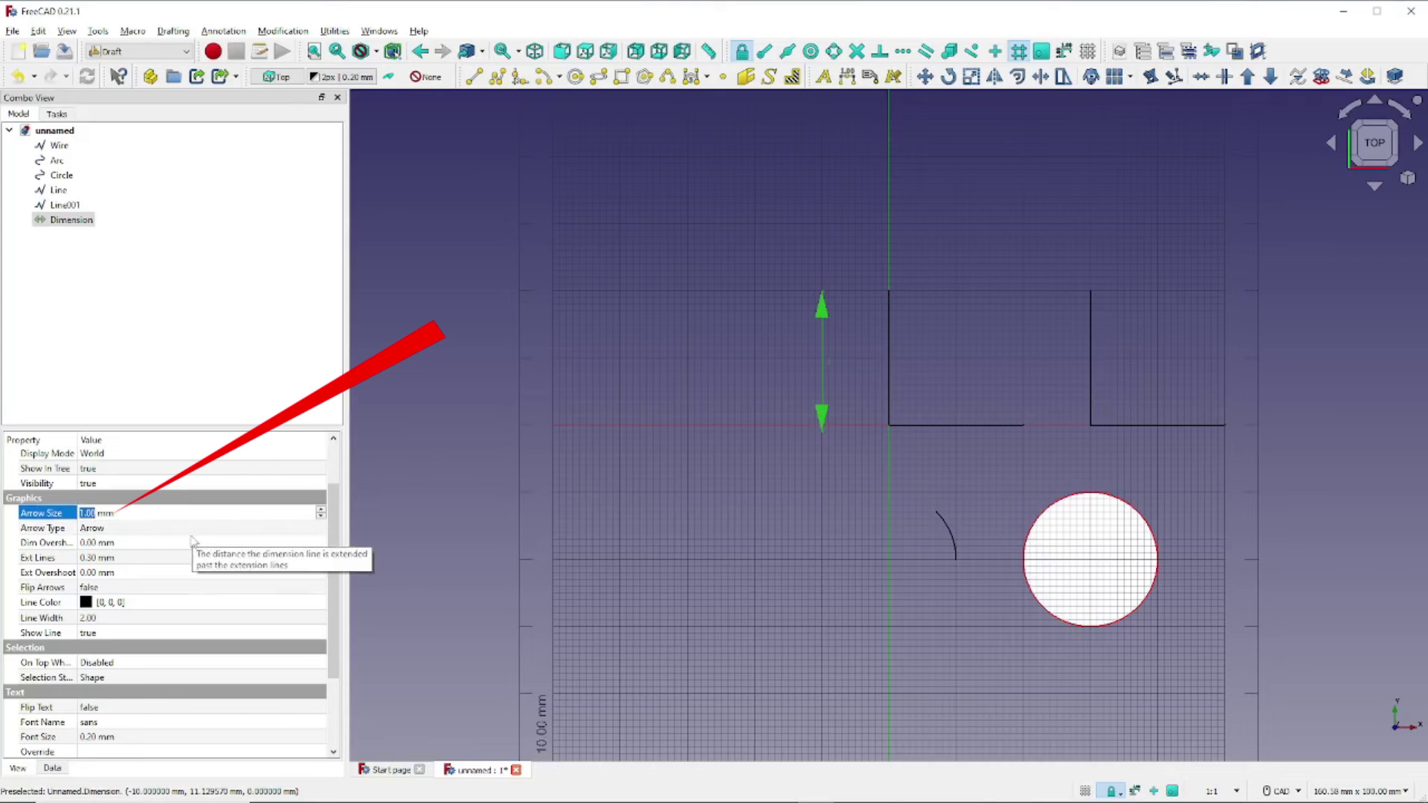
{"action": "type", "text": ".5"}
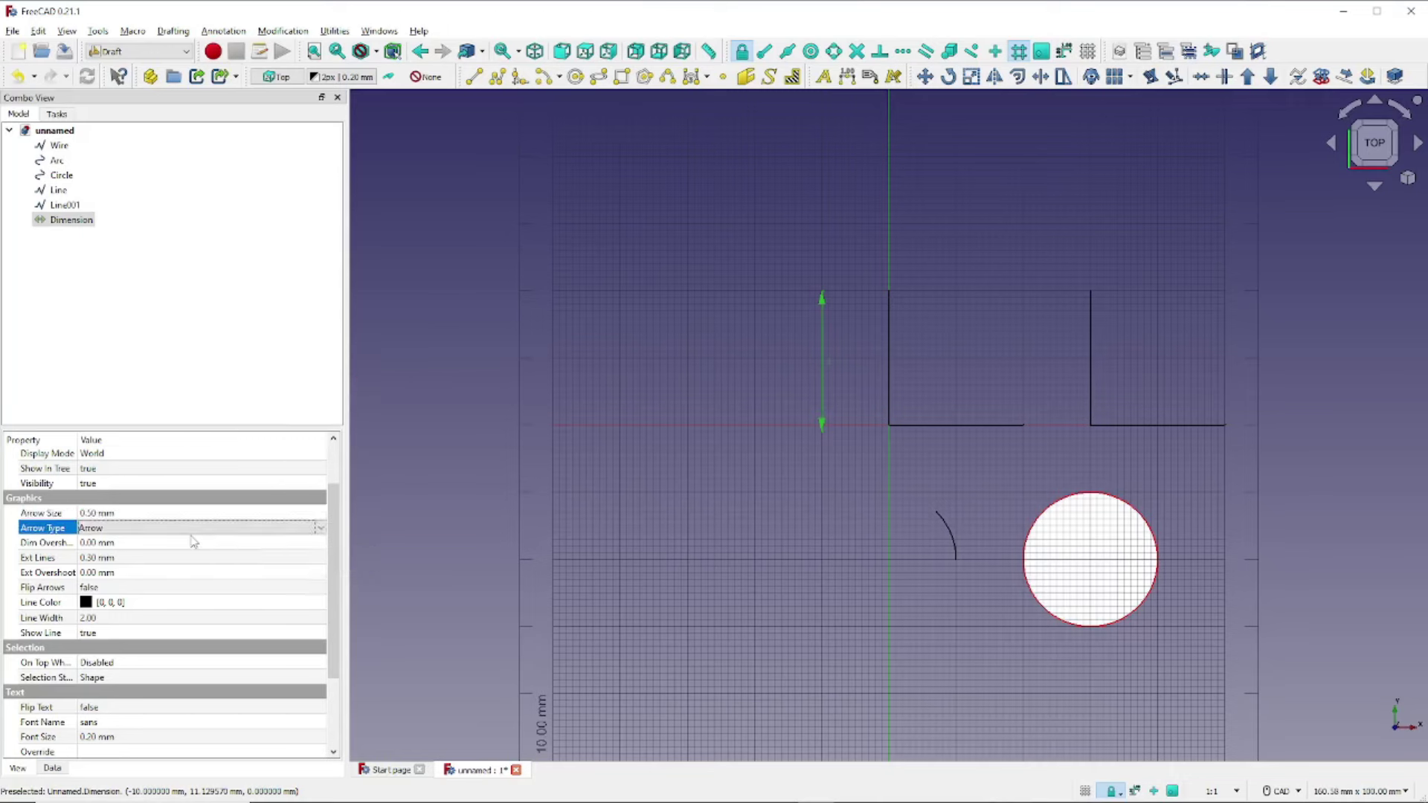
{"action": "left_click", "coordinate": [207, 531]}
Set the dimension font size to 2, Flip Text to true, and keep the sans font
{"action": "left_click", "coordinate": [128, 737]}
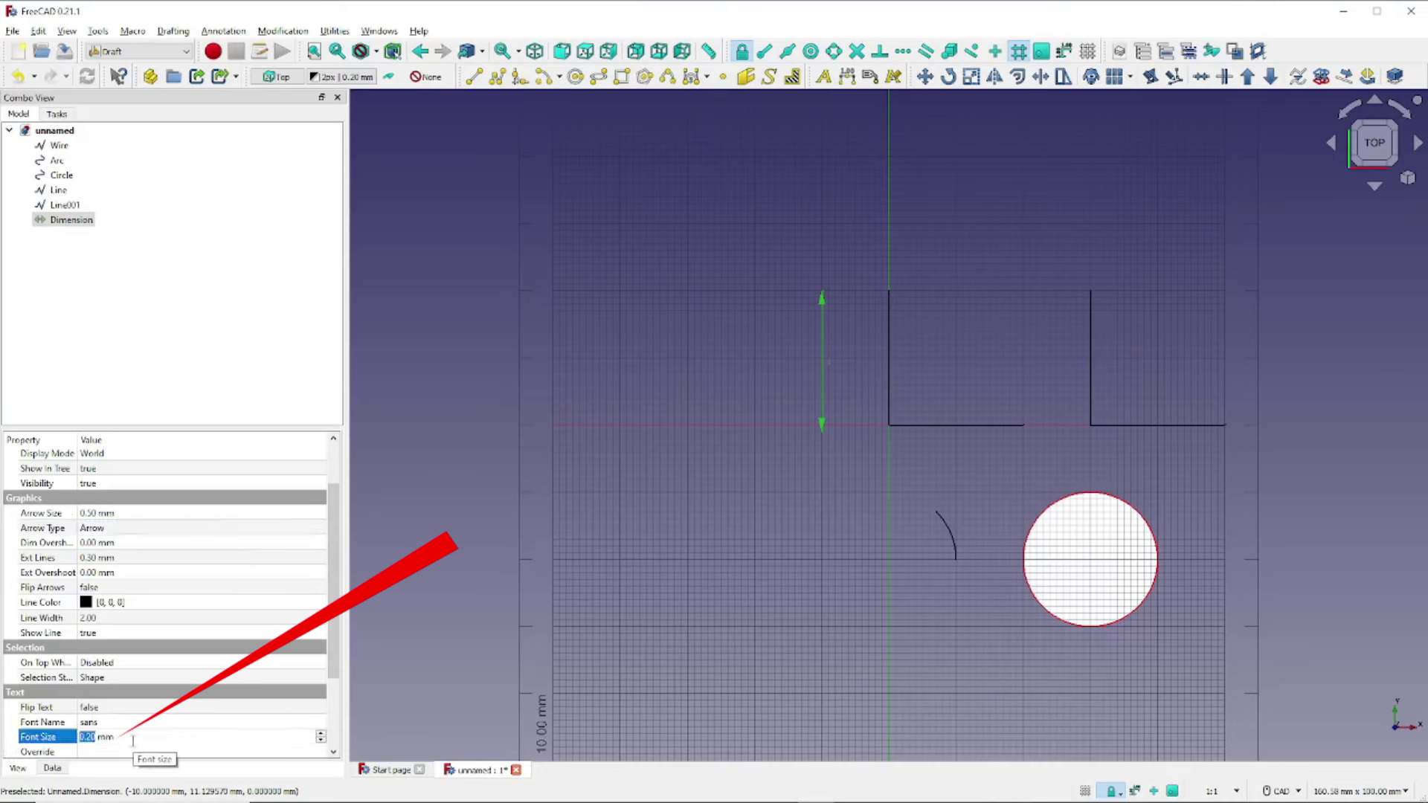
{"action": "type", "text": "2"}
{"action": "key", "text": "Return"}
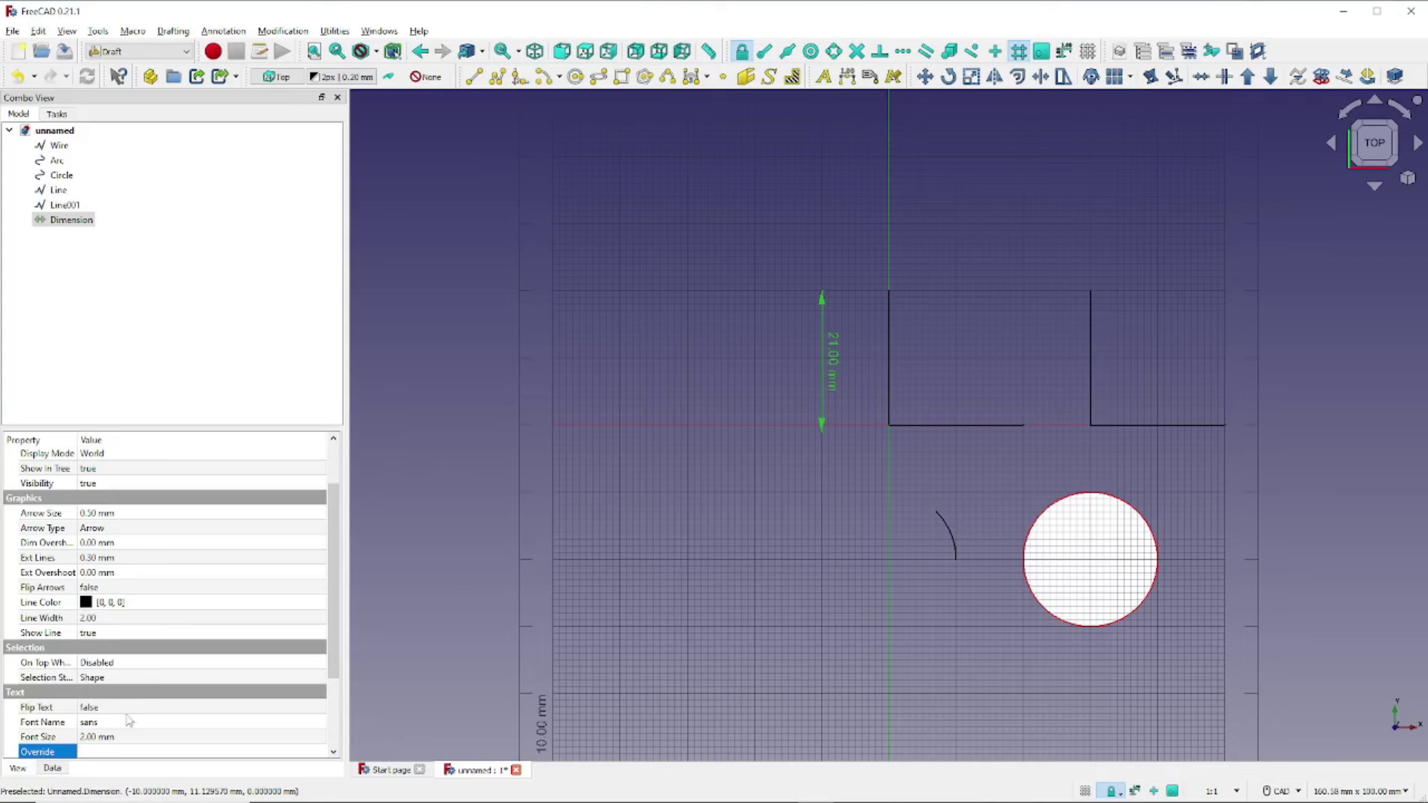
{"action": "left_click", "coordinate": [128, 710]}
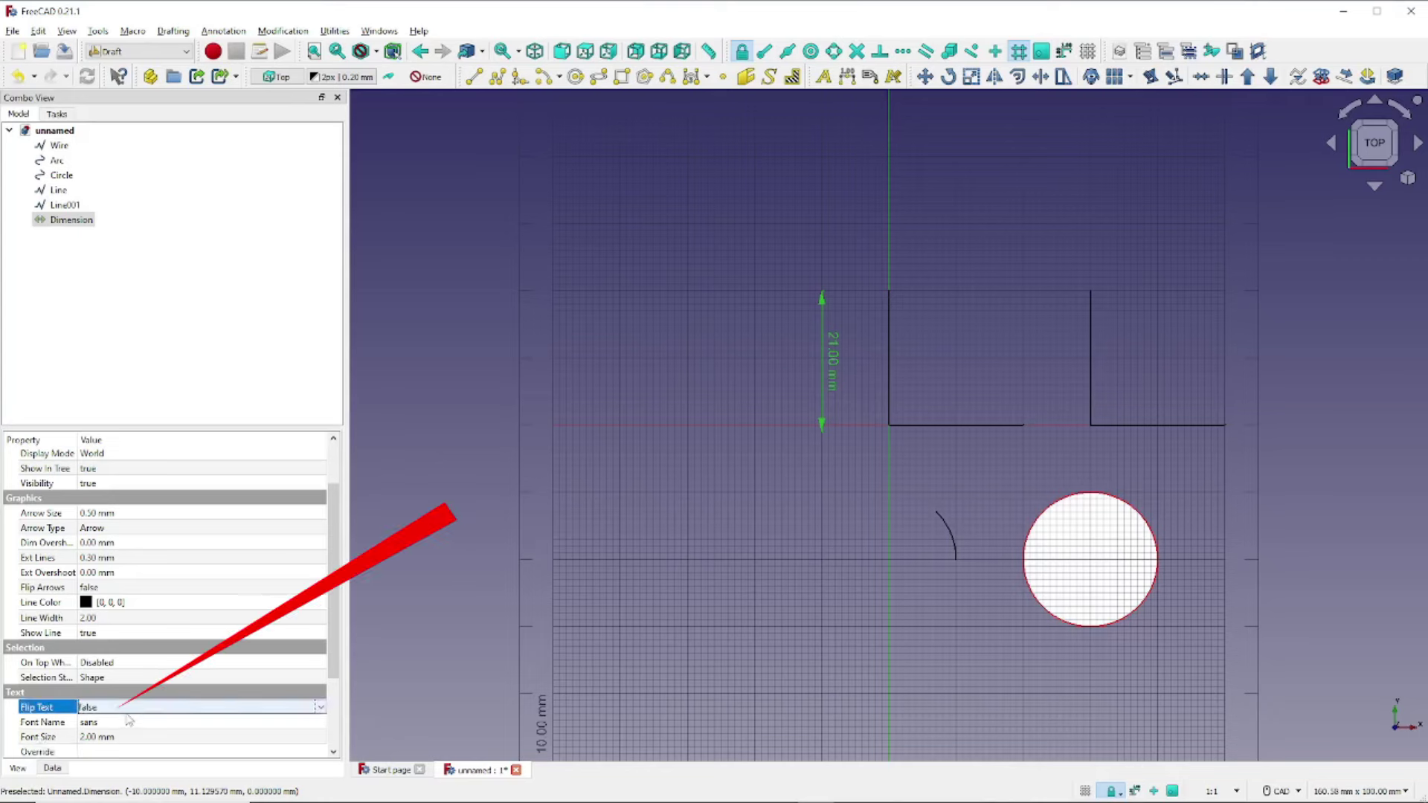
{"action": "left_click", "coordinate": [321, 711]}
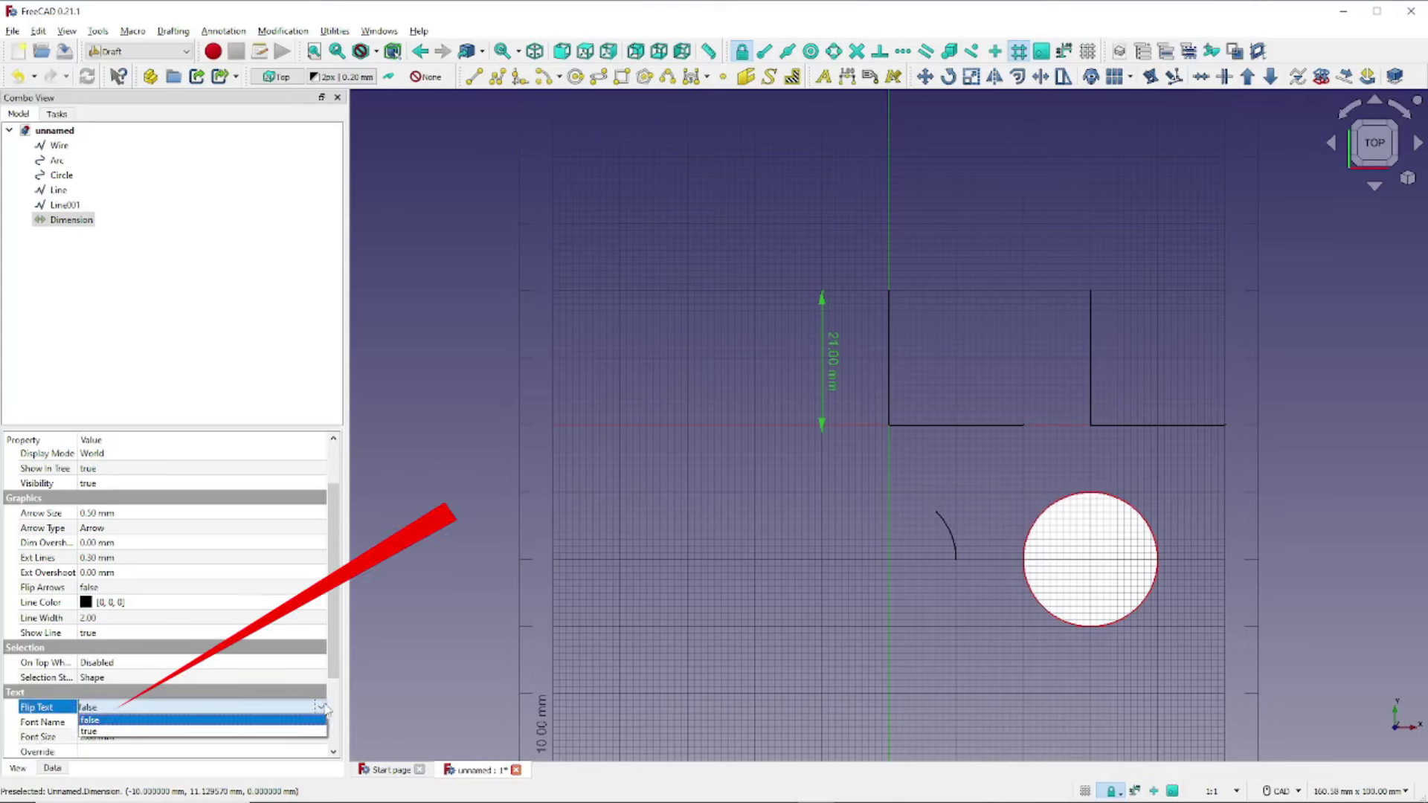
{"action": "left_click", "coordinate": [297, 732]}
{"action": "left_click", "coordinate": [297, 723]}
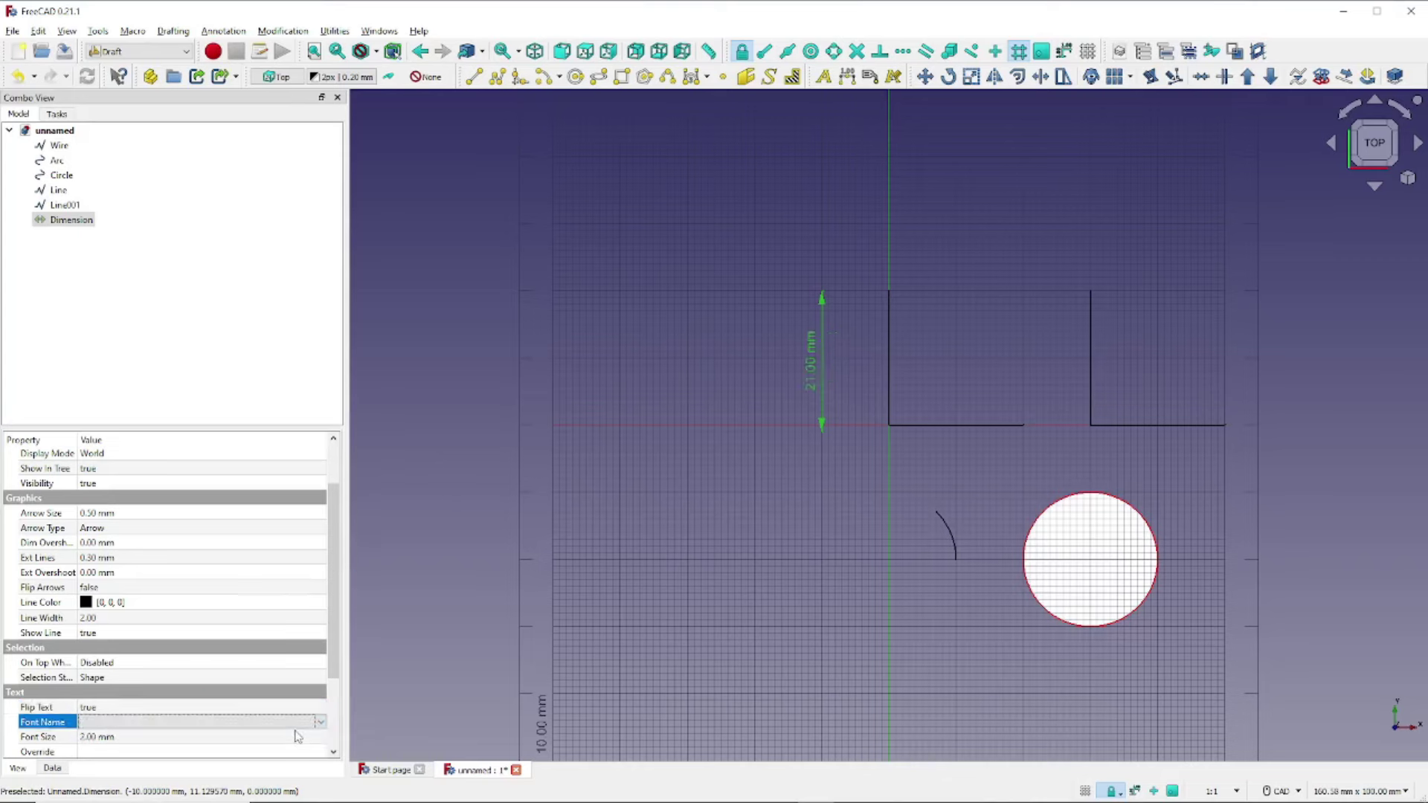
{"action": "left_click", "coordinate": [817, 410]}
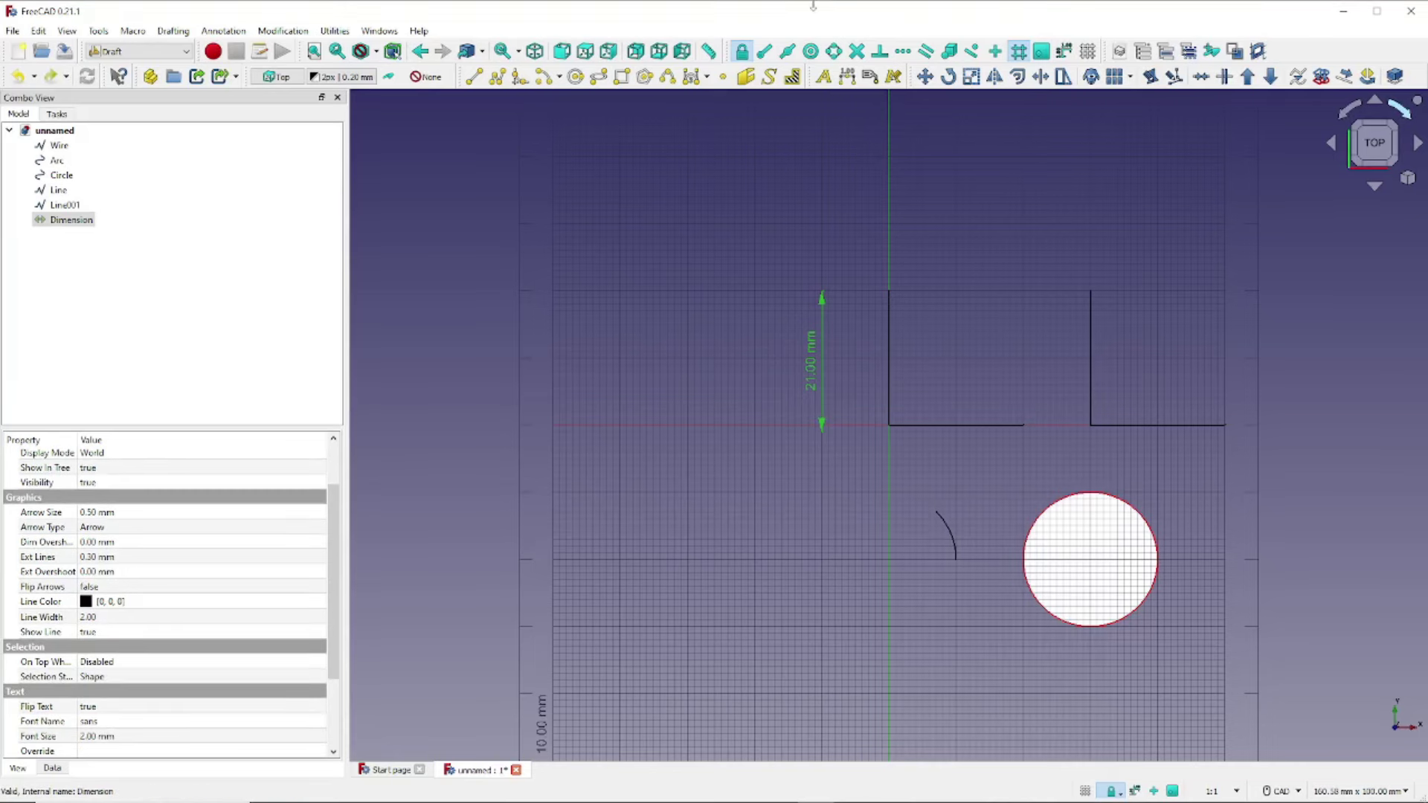
Attach a leader label to the arc, bending above it to a horizontal landing at upper right
{"action": "left_click", "coordinate": [870, 77]}
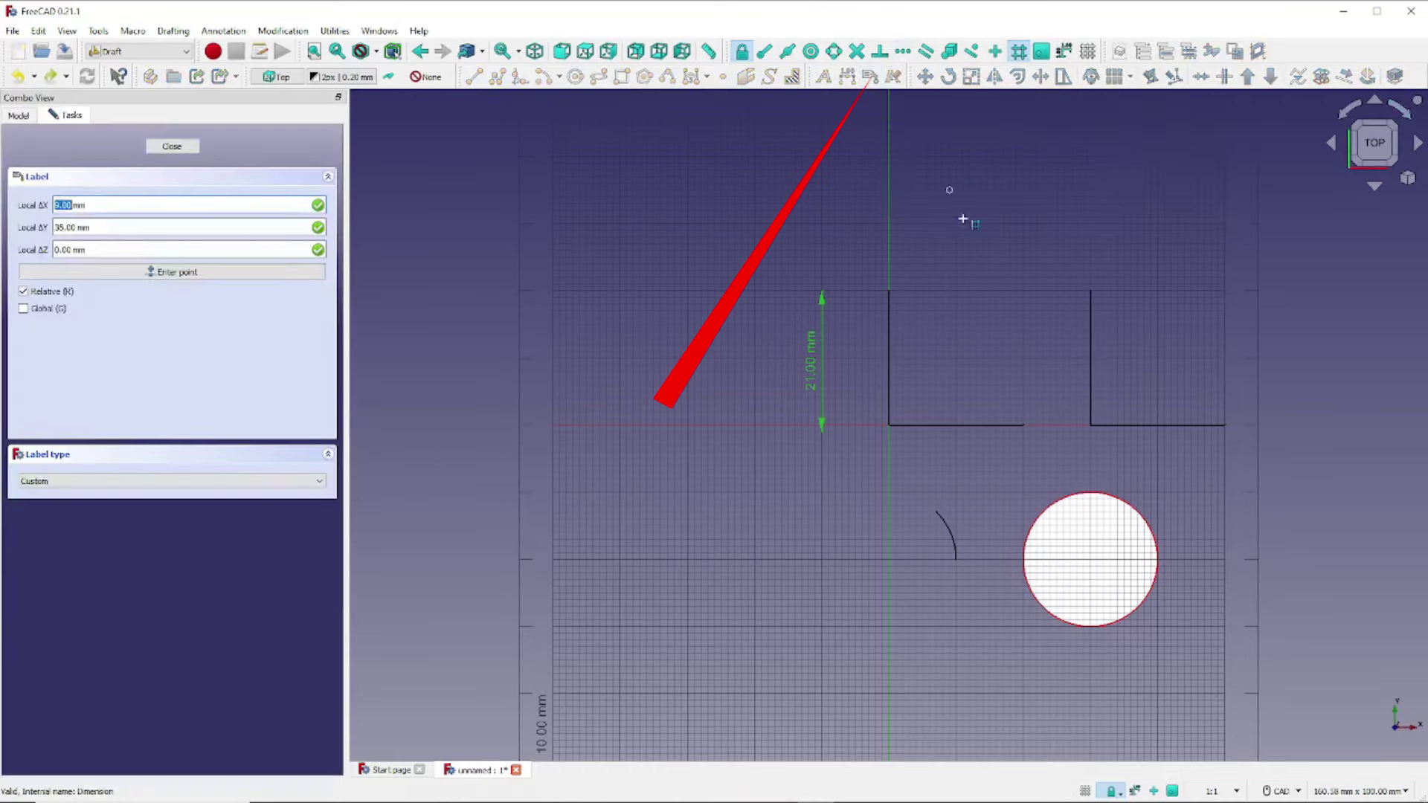
{"action": "left_click", "coordinate": [944, 519]}
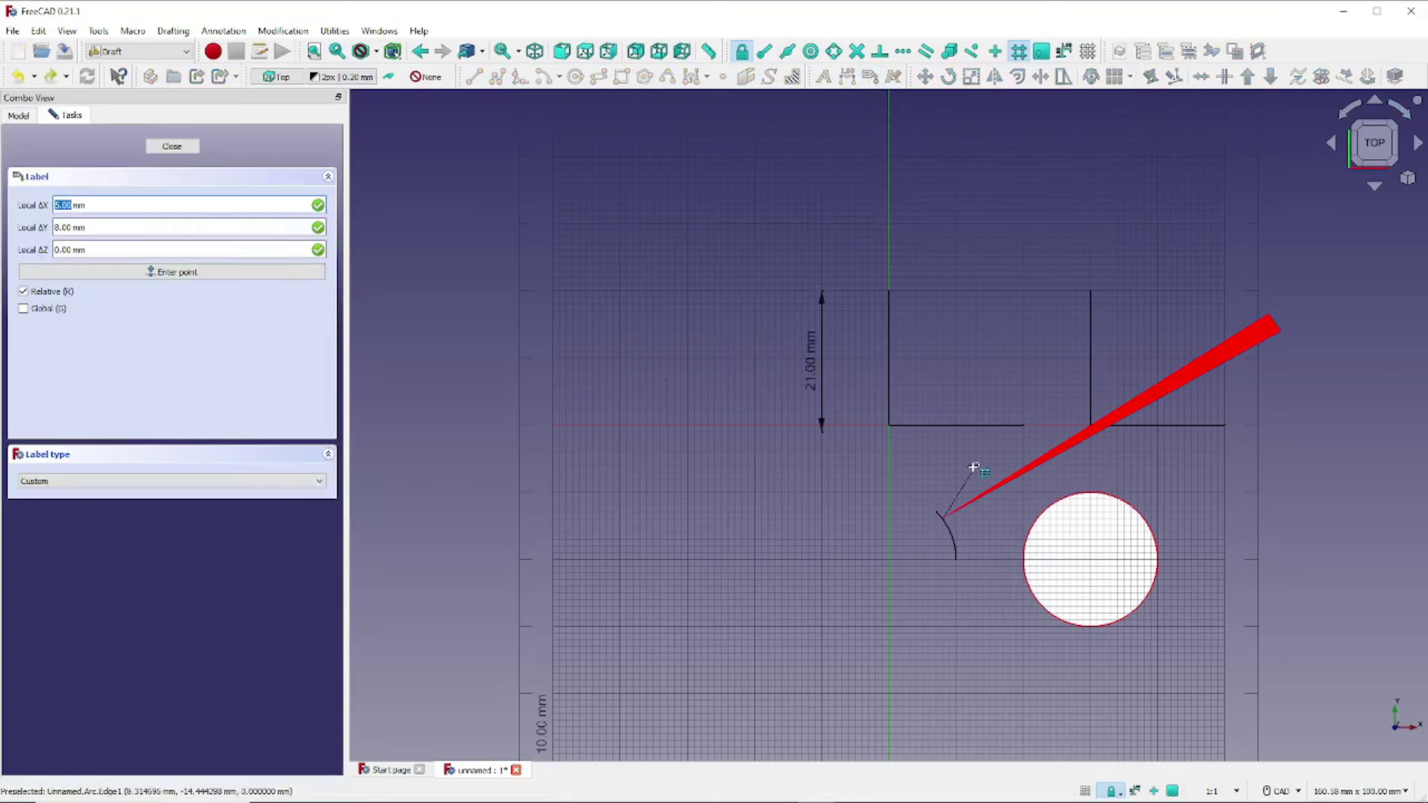
{"action": "left_click", "coordinate": [970, 470]}
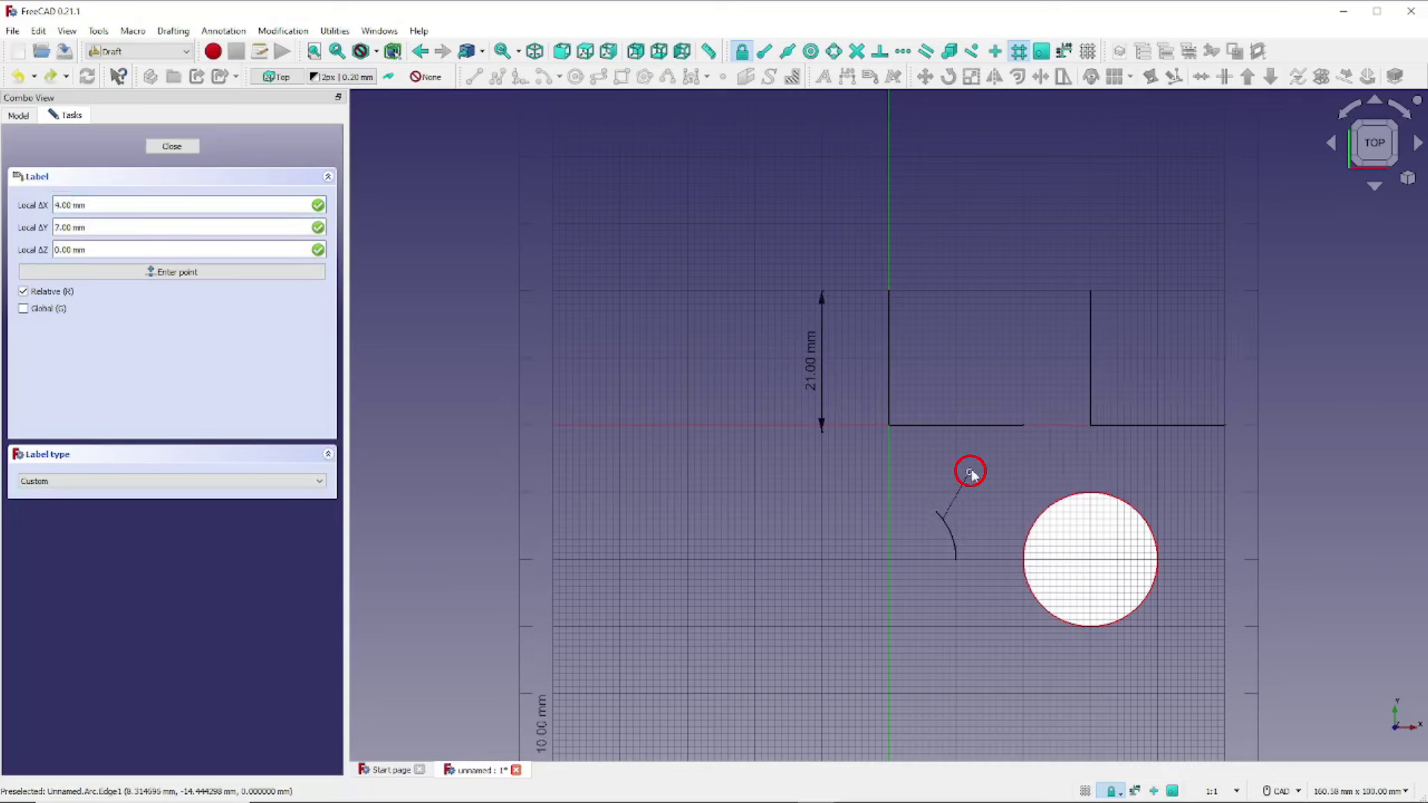
{"action": "left_click", "coordinate": [1004, 471]}
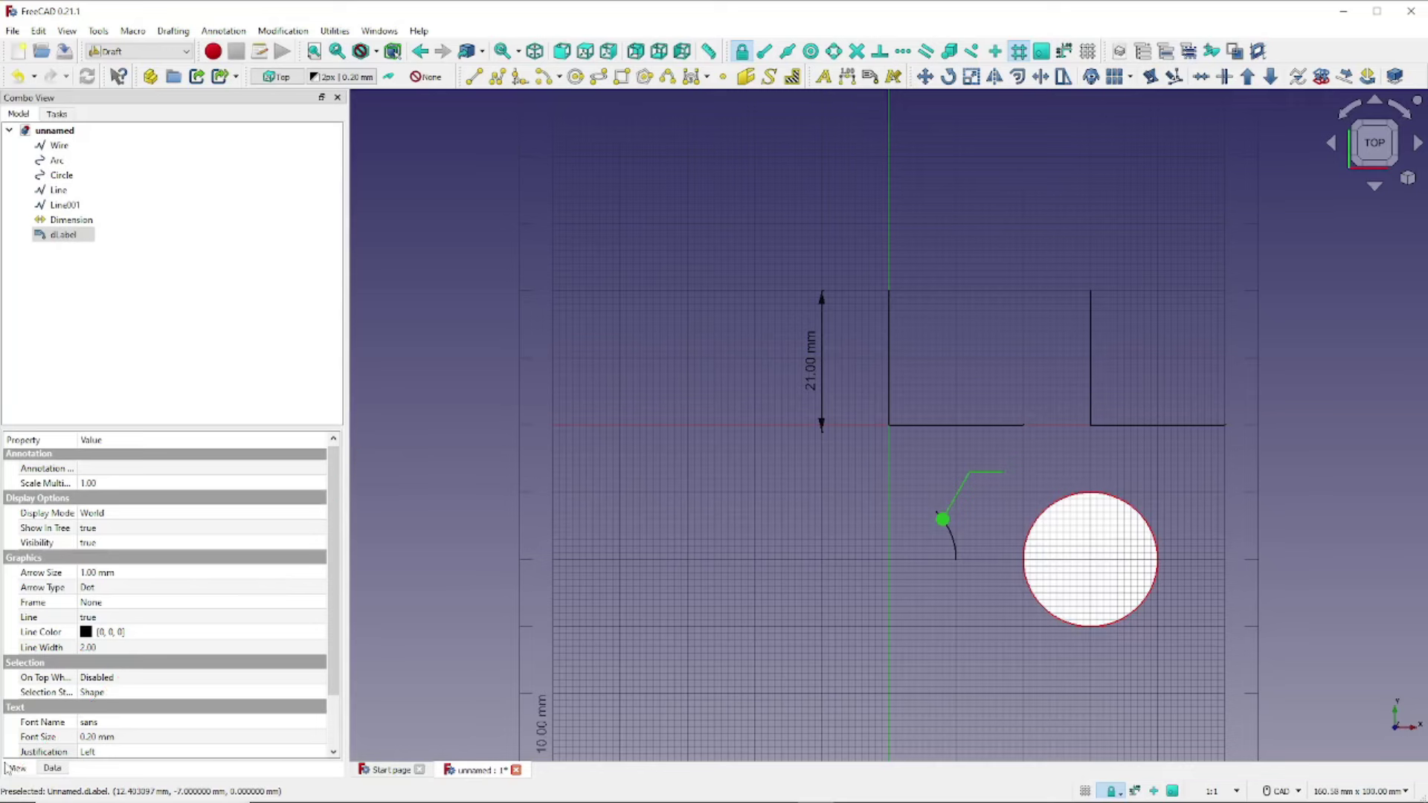
{"action": "left_click", "coordinate": [151, 589]}
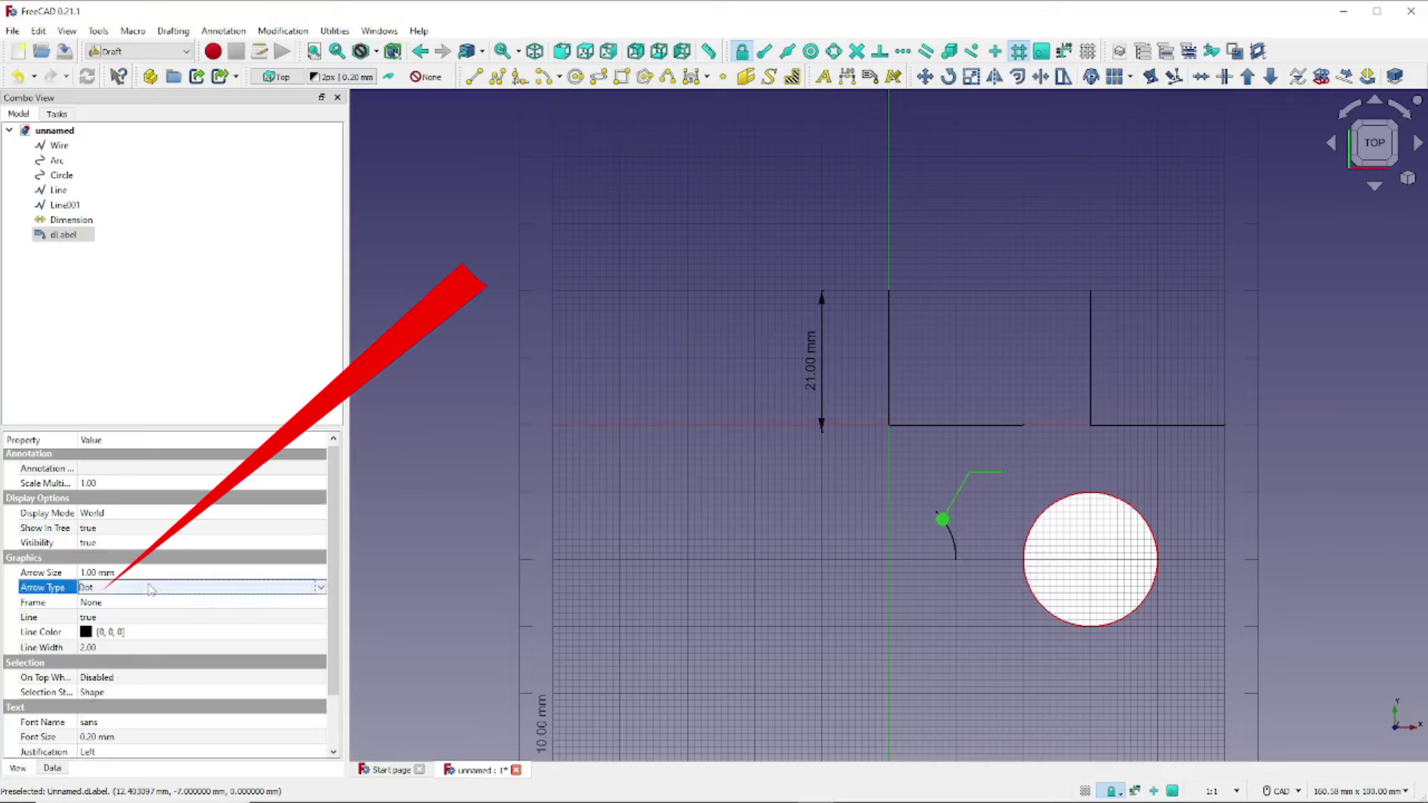
Change the label's leader end to Arrow and its font size to 4 mm
{"action": "left_click", "coordinate": [322, 589]}
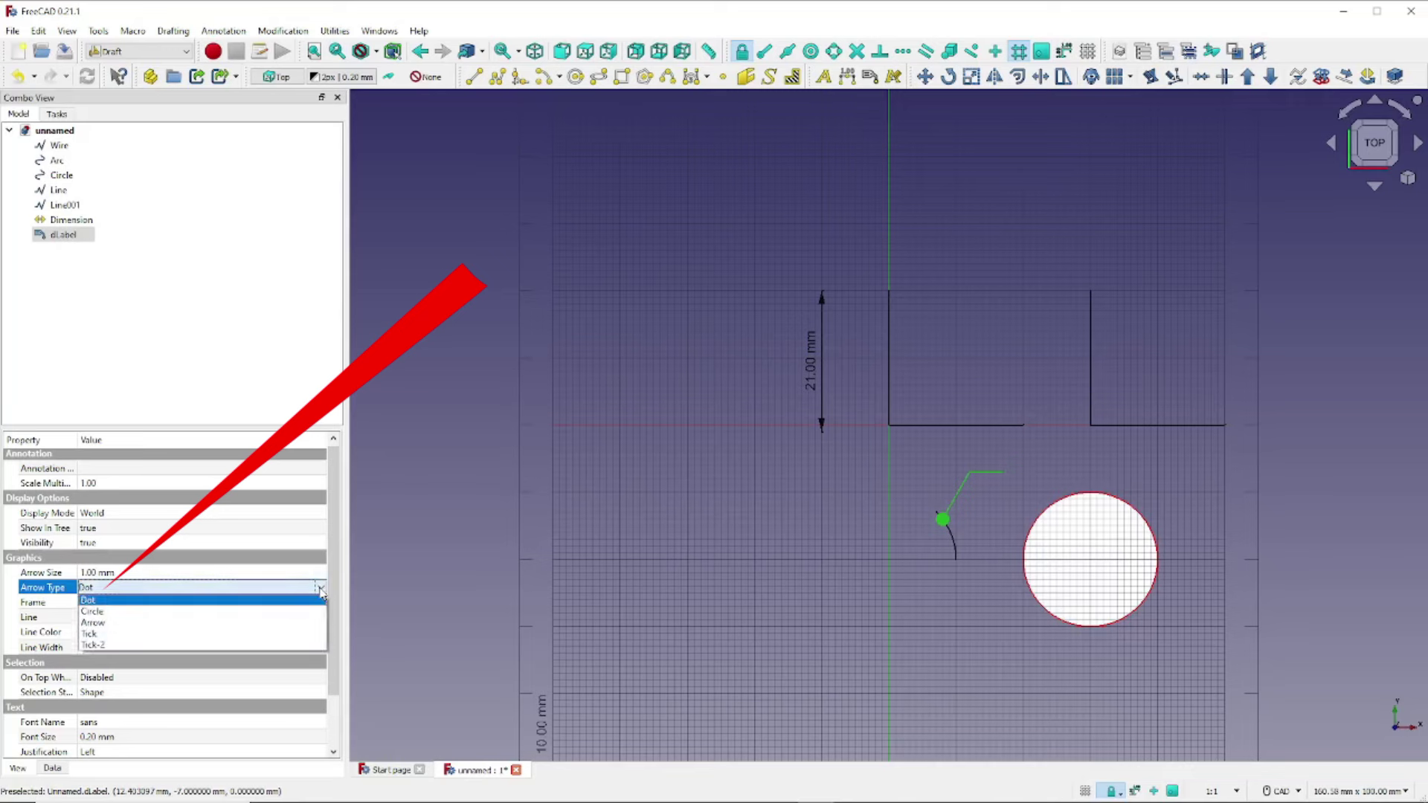
{"action": "left_click", "coordinate": [298, 628]}
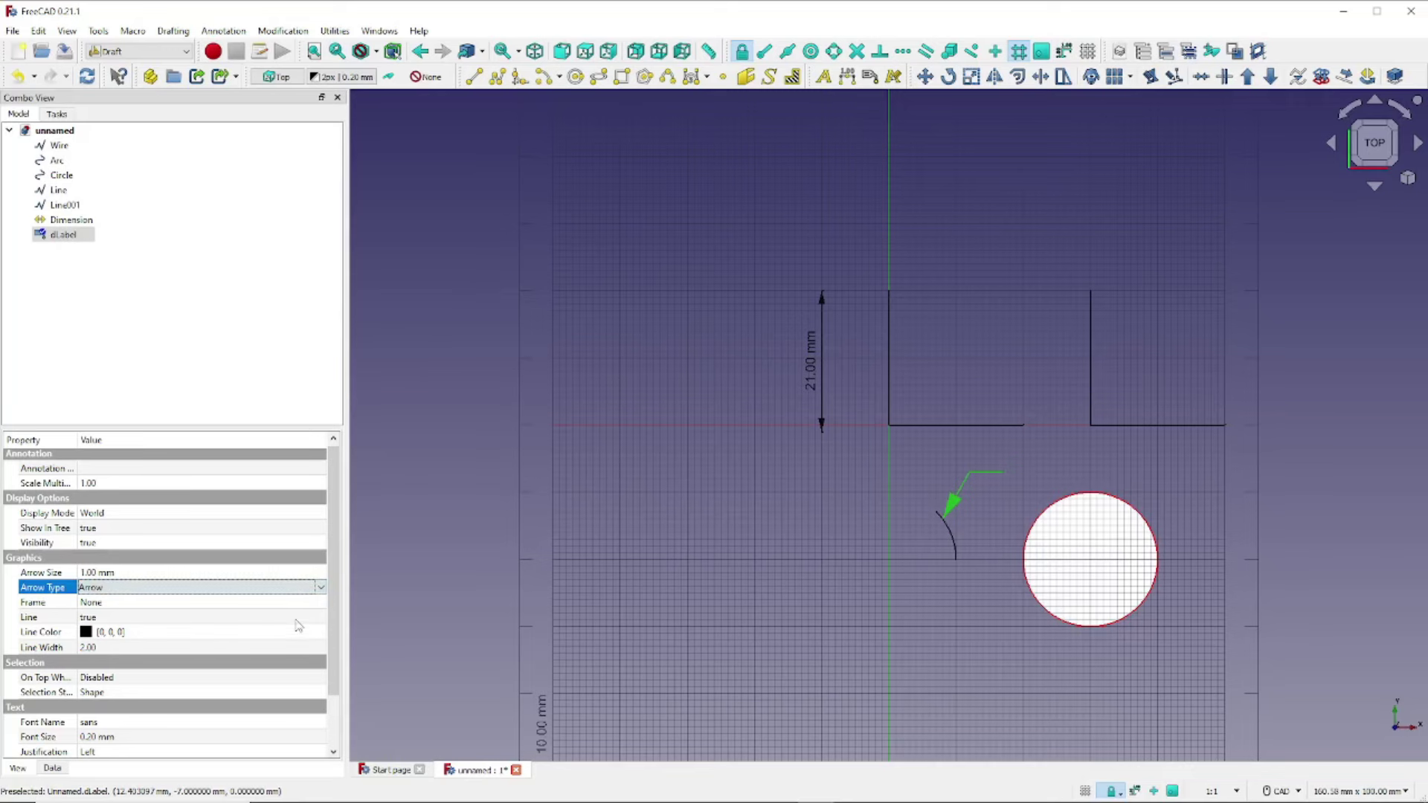
{"action": "left_click", "coordinate": [165, 738]}
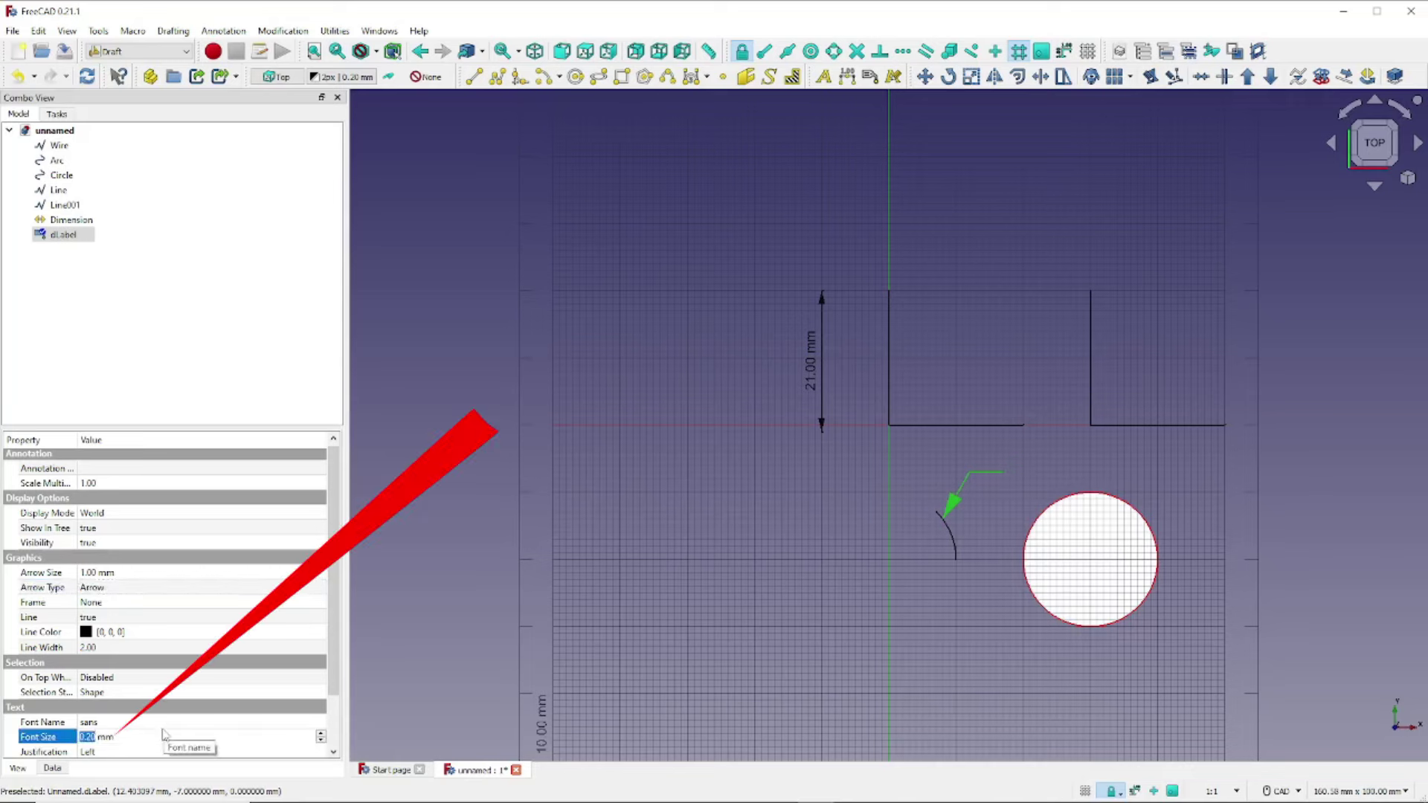
{"action": "type", "text": "4"}
{"action": "key", "text": "Tab"}
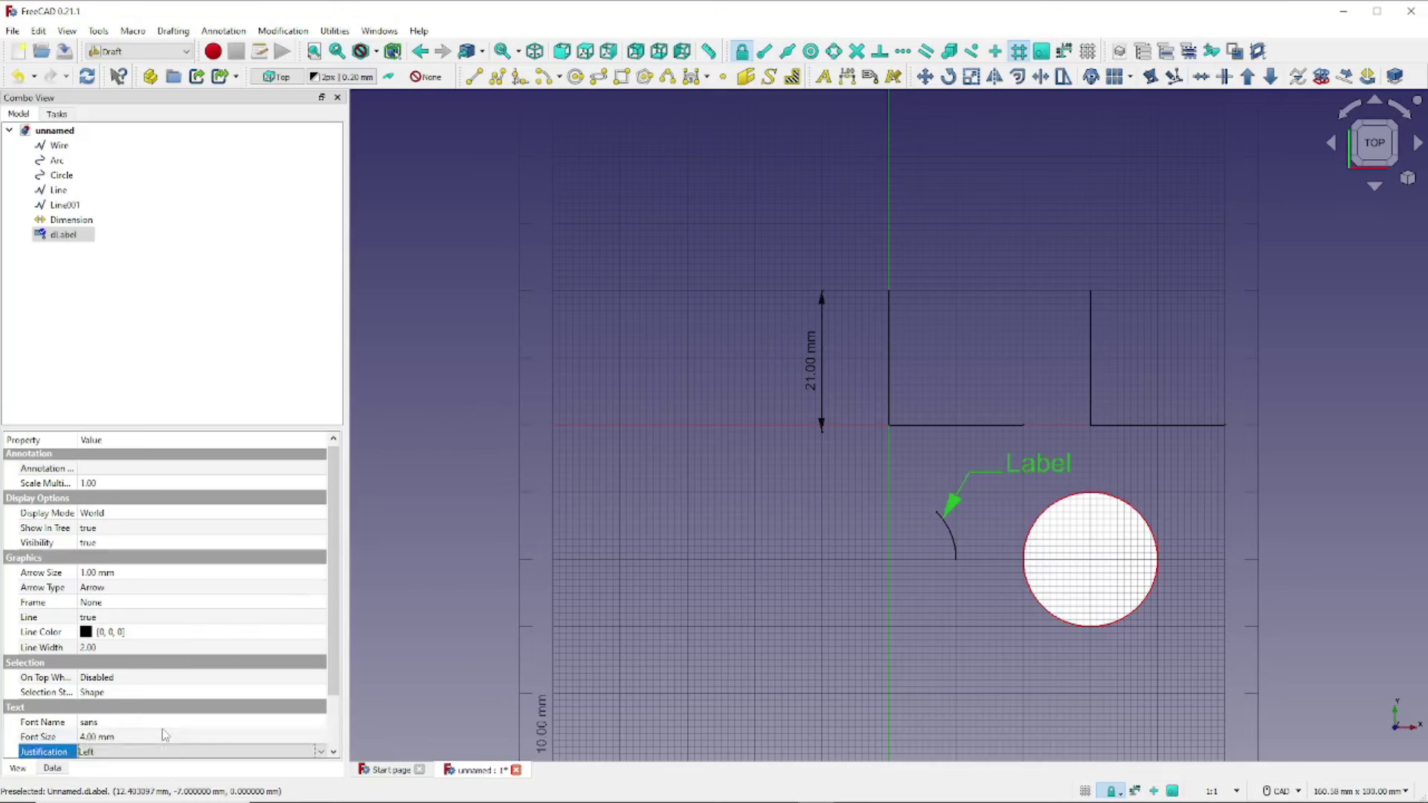
Replace the label's custom text with '45 degree Arc'
{"action": "left_click", "coordinate": [54, 769]}
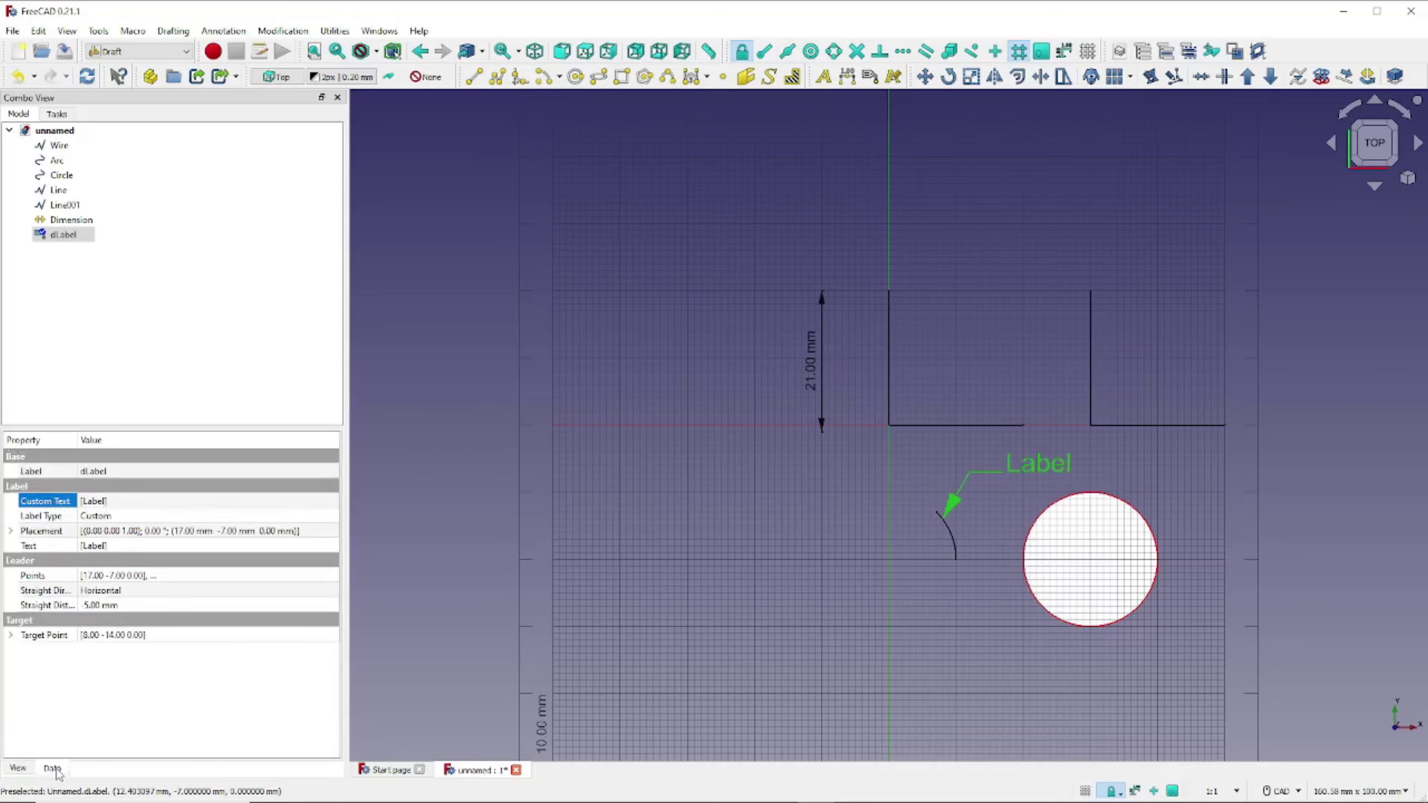
{"action": "left_click", "coordinate": [125, 506]}
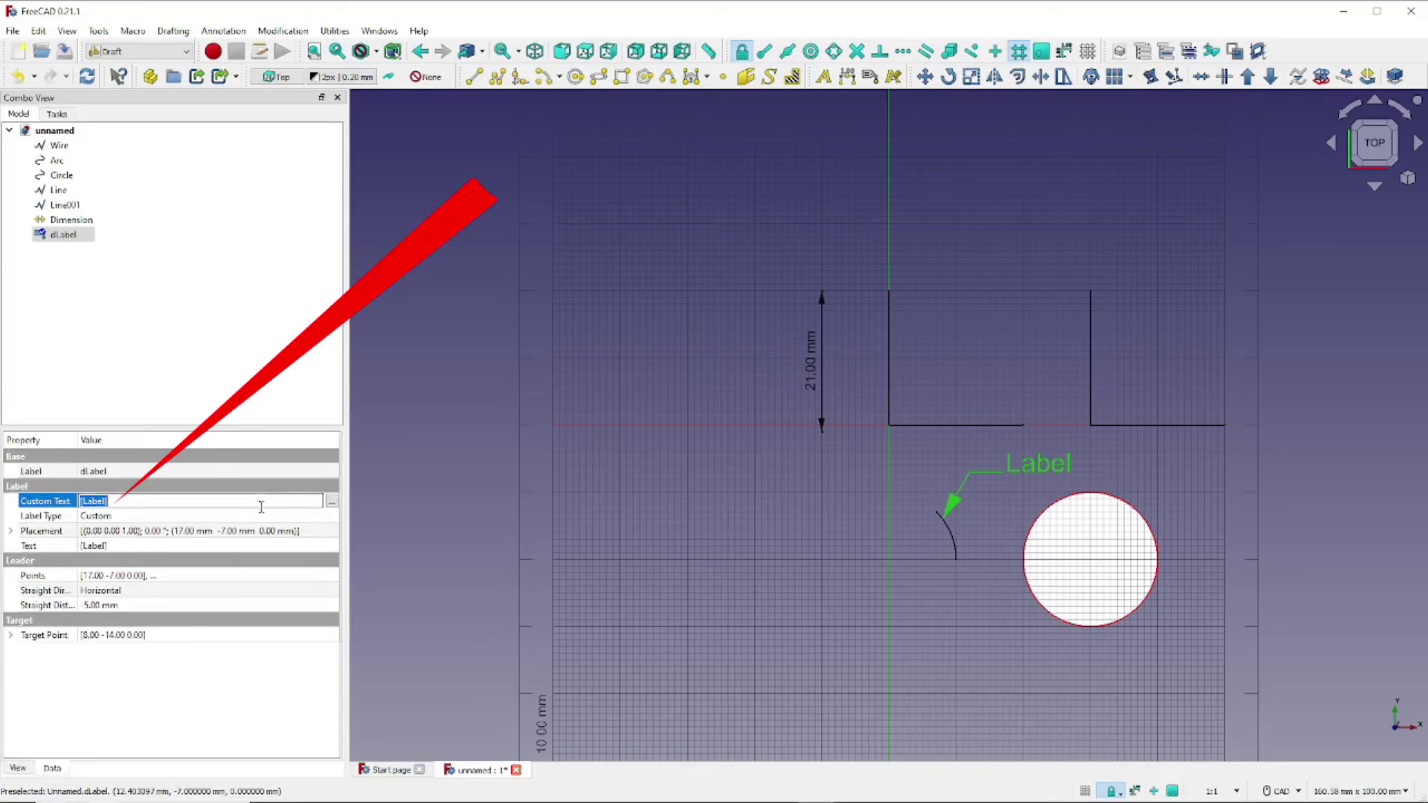
{"action": "key", "text": "End"}
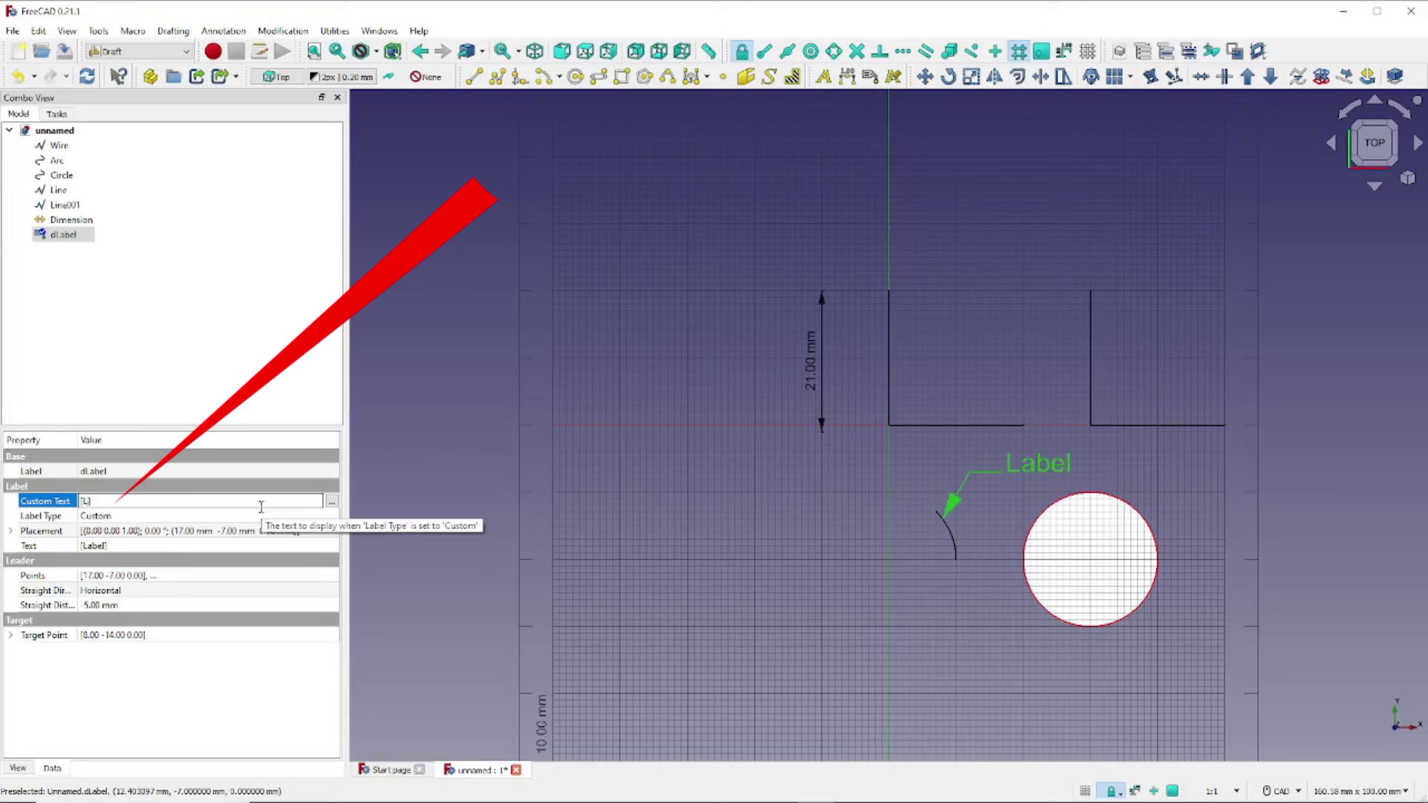
{"action": "key", "text": "BackSpace"}
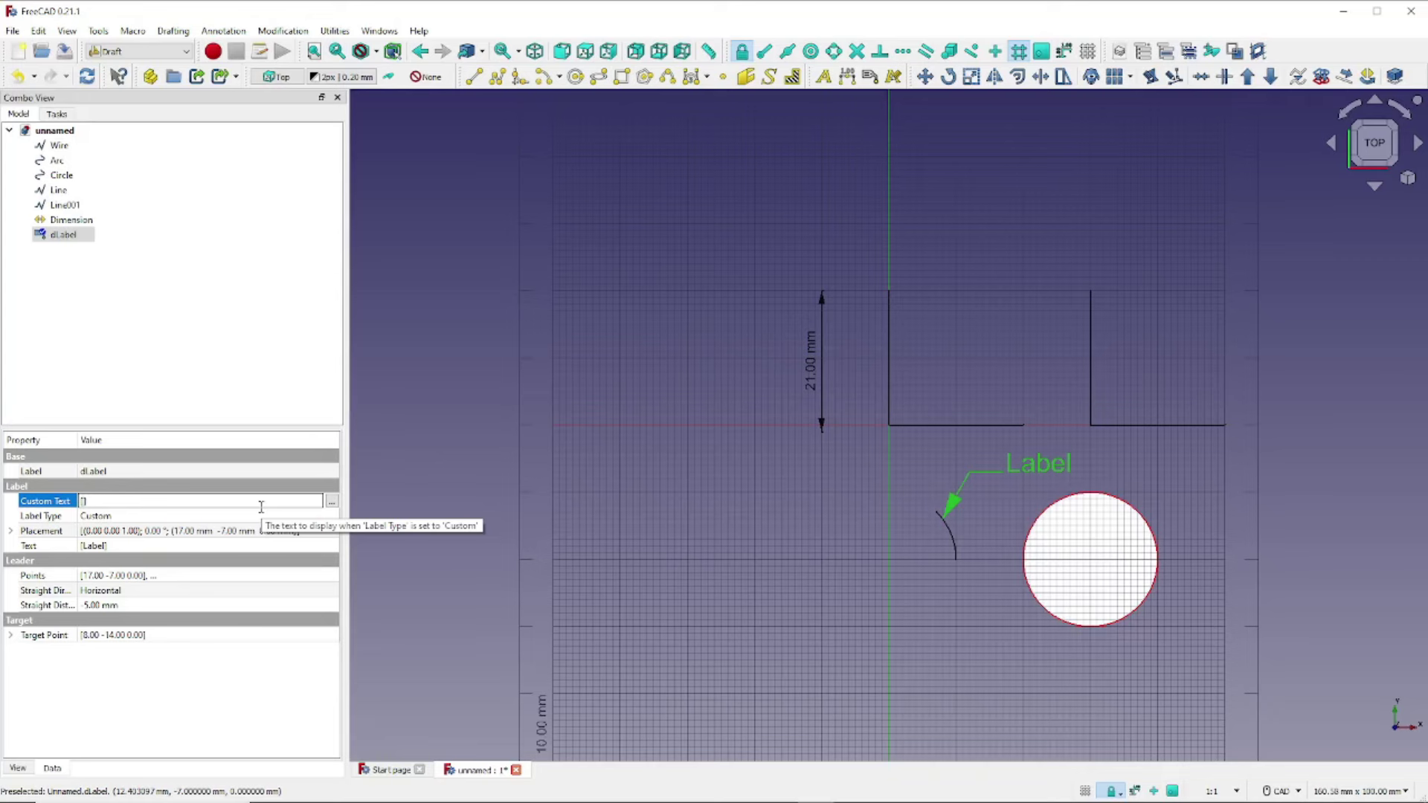
{"action": "type", "text": "45 degree Arc"}
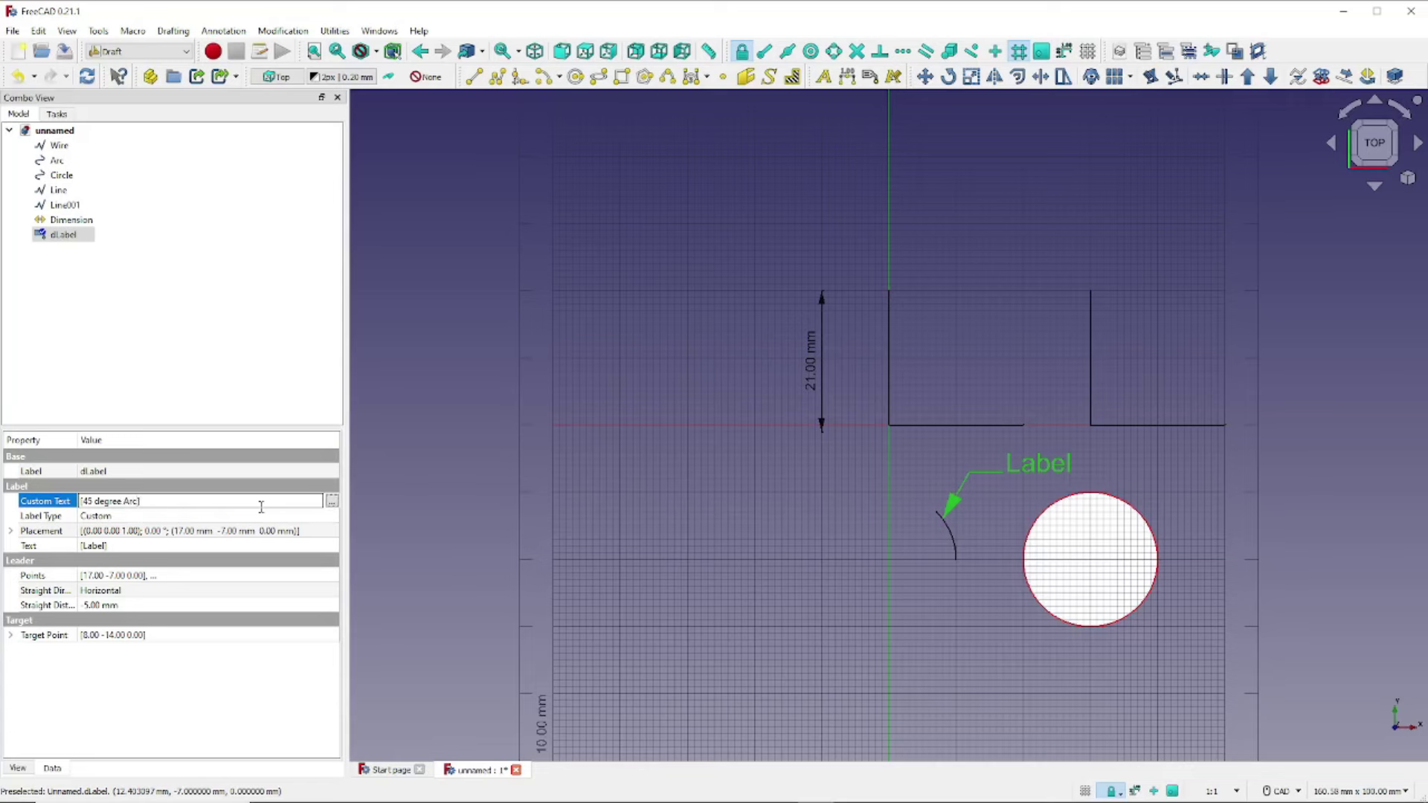
{"action": "left_click", "coordinate": [726, 572]}
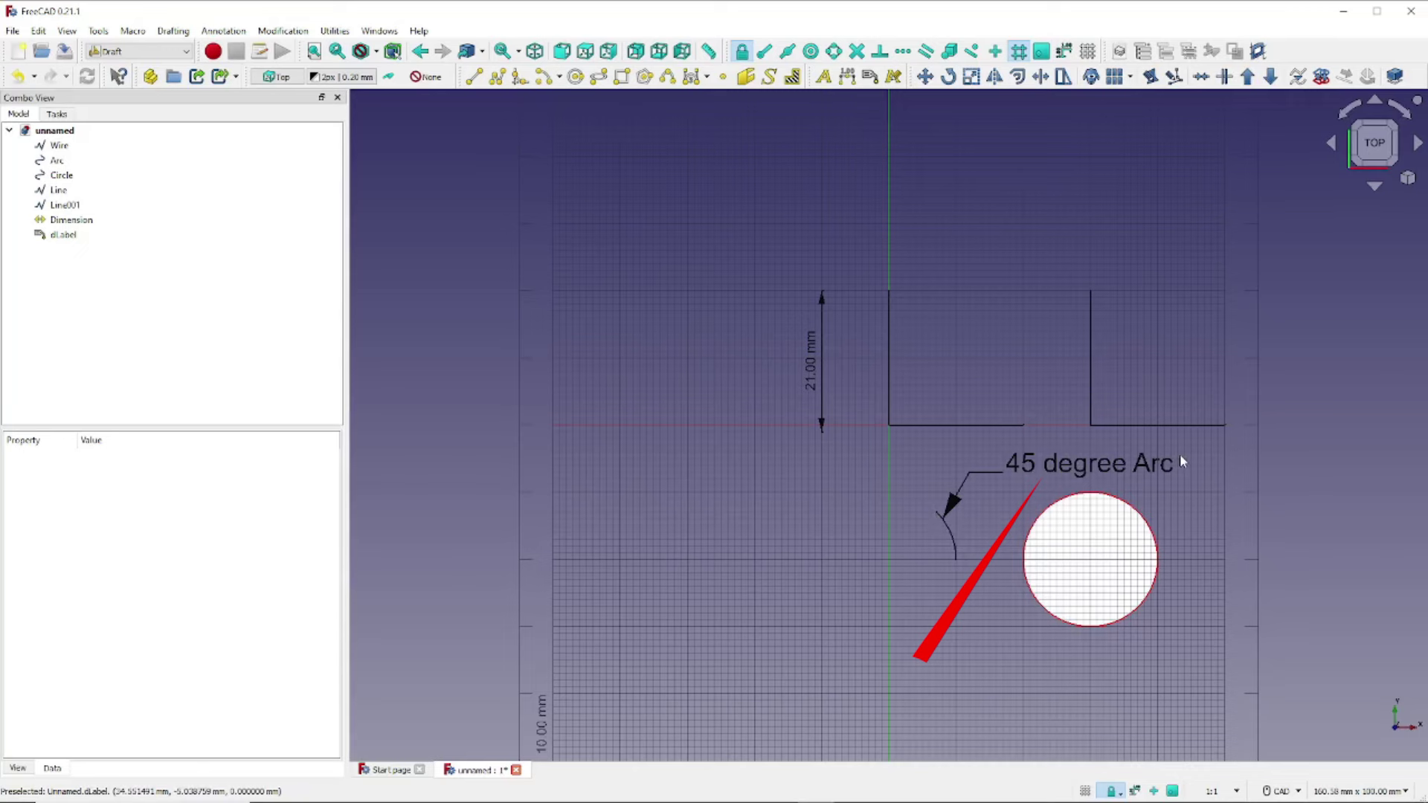
{"action": "key", "text": "Escape"}
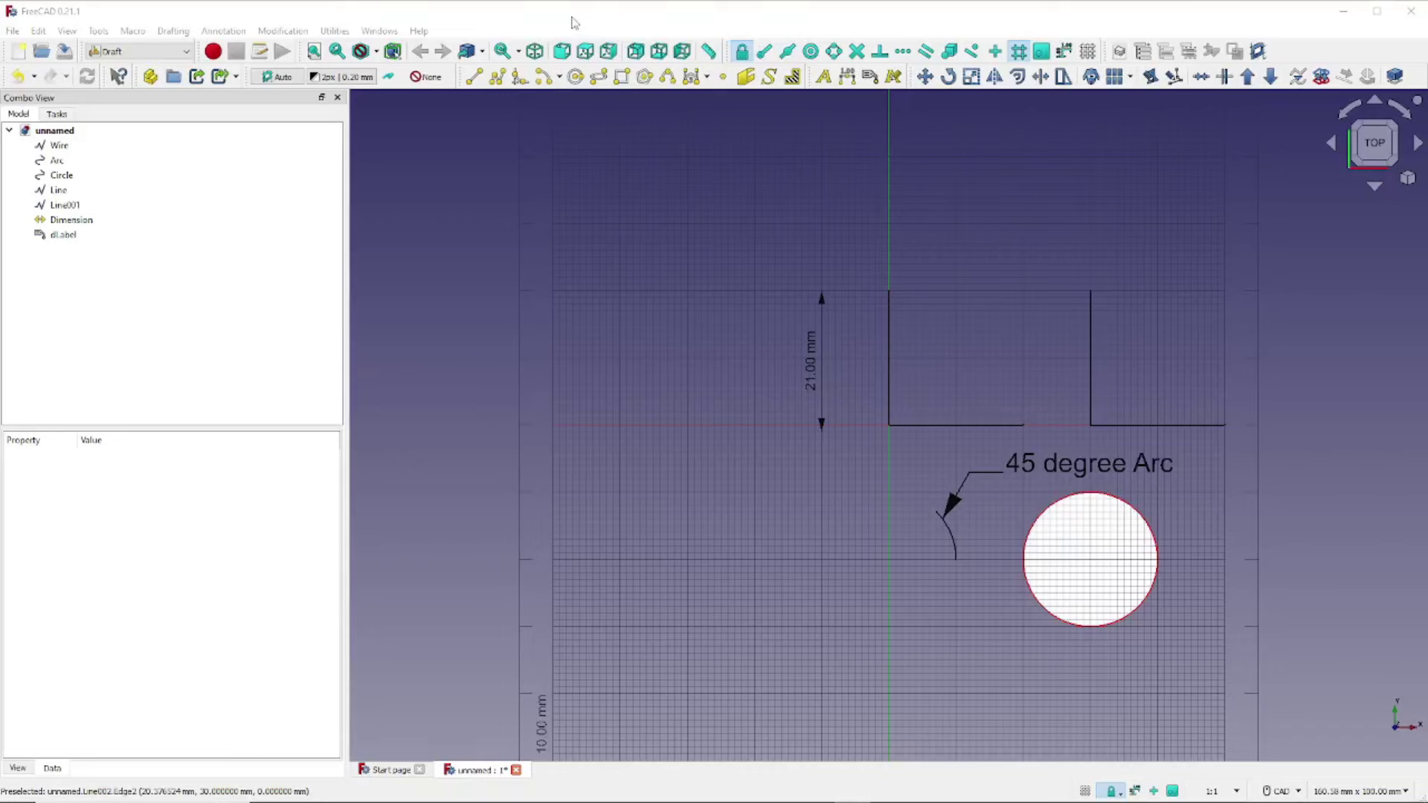
Draw a 30 mm horizontal line from (0,30,0) to (30,30,0) and select it
{"action": "left_click_drag", "start_coordinate": [647, 409], "coordinate": [478, 81]}
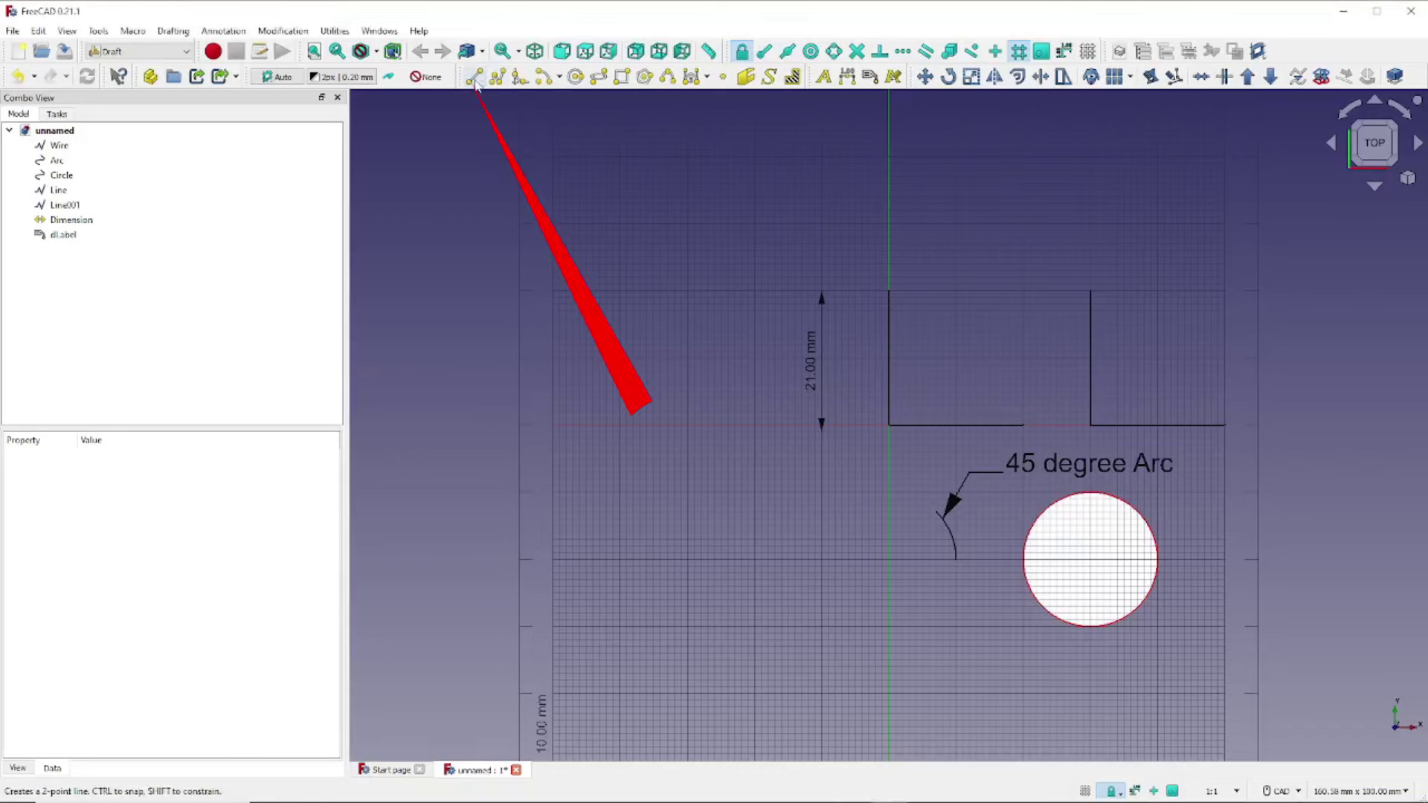
{"action": "left_click", "coordinate": [474, 77]}
{"action": "left_click", "coordinate": [889, 225]}
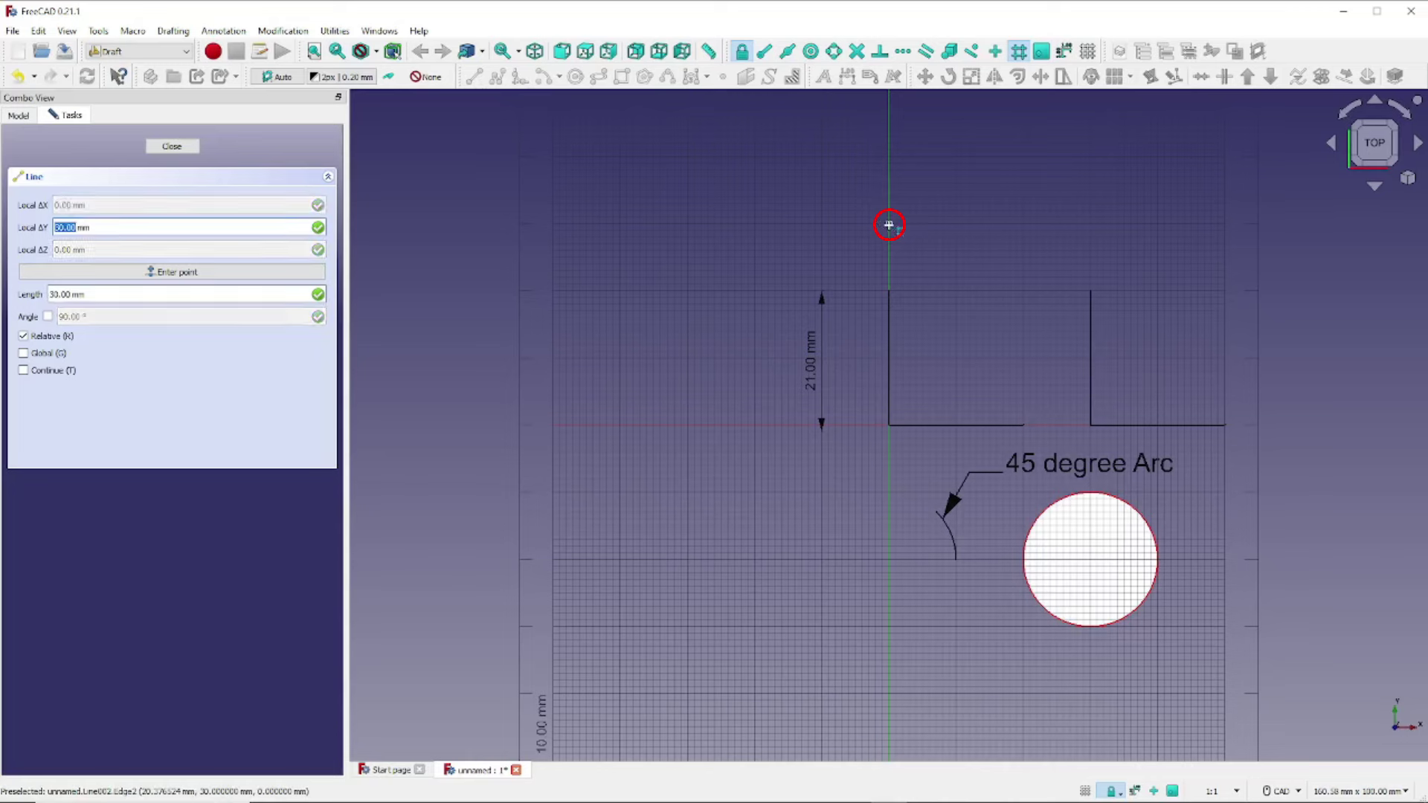
{"action": "left_click", "coordinate": [1093, 223]}
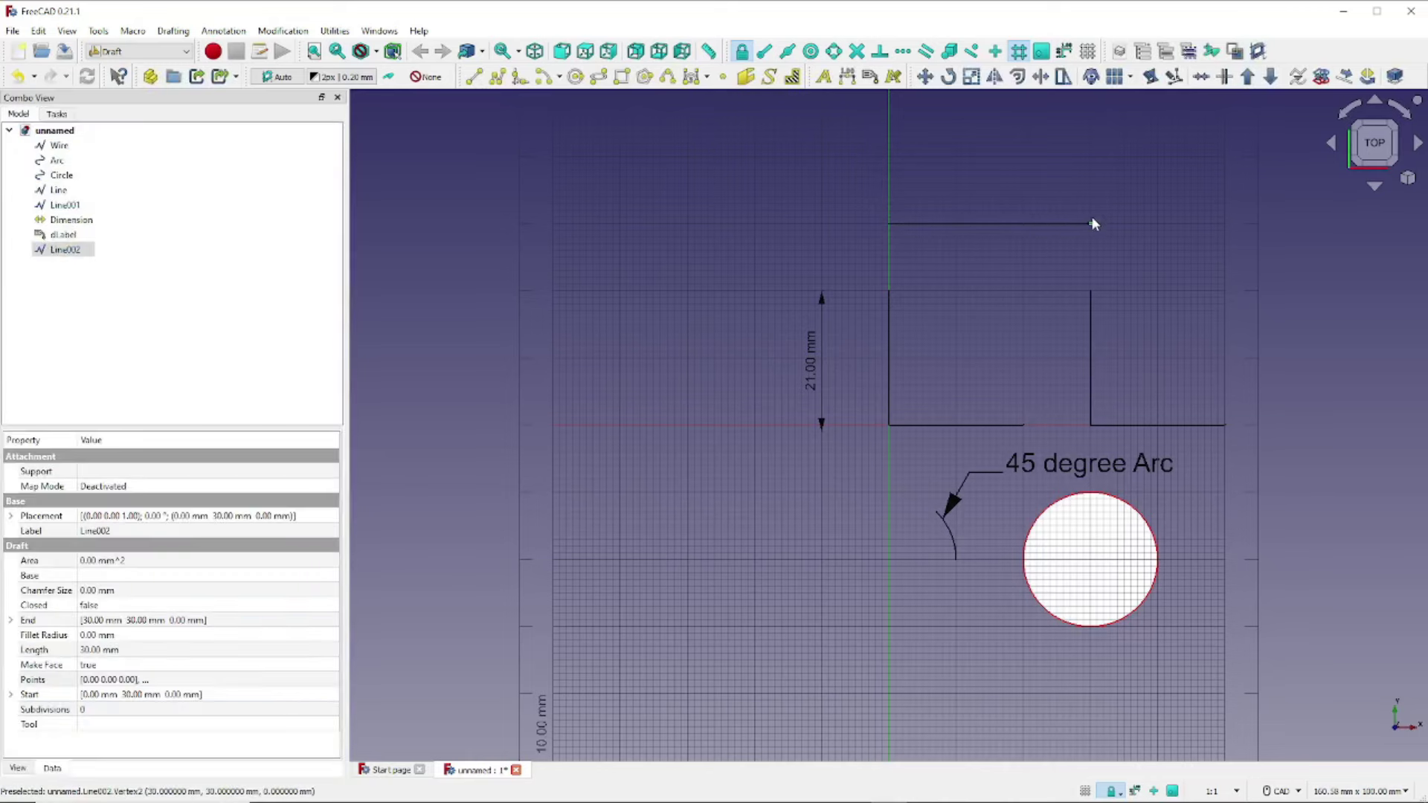
{"action": "left_click", "coordinate": [1032, 225]}
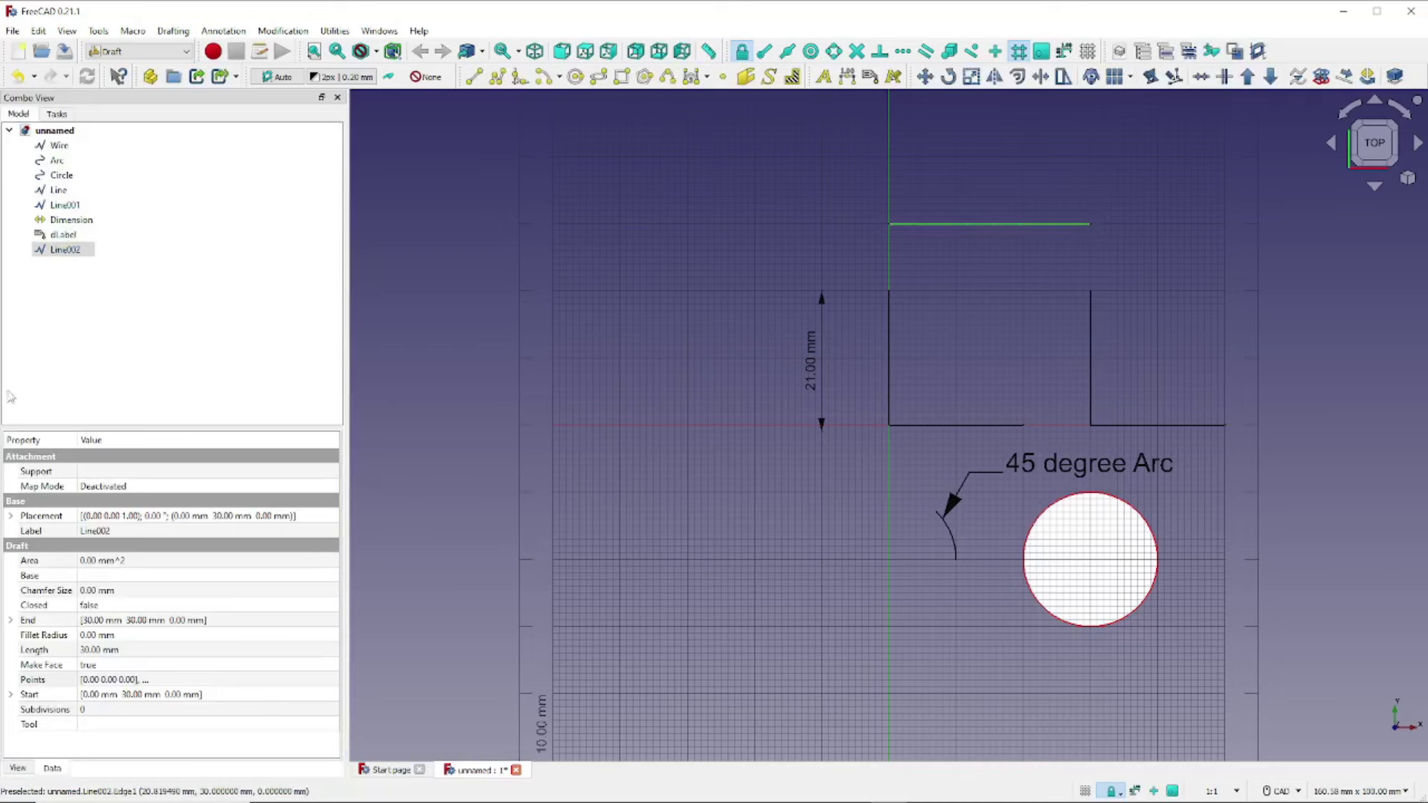
{"action": "left_click", "coordinate": [19, 770]}
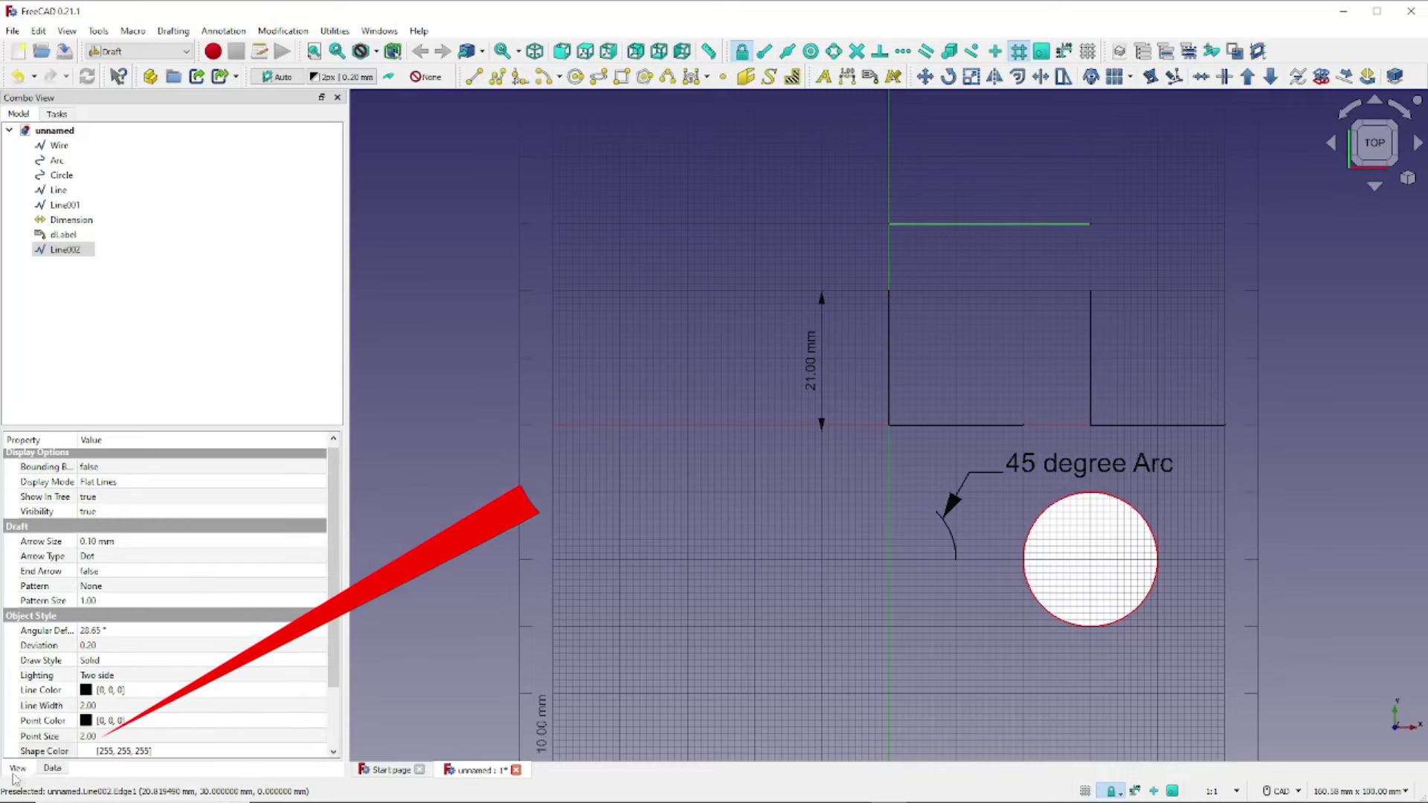
Set Line002's Point Size to 10 so its endpoints show as large squares
{"action": "left_click", "coordinate": [109, 736]}
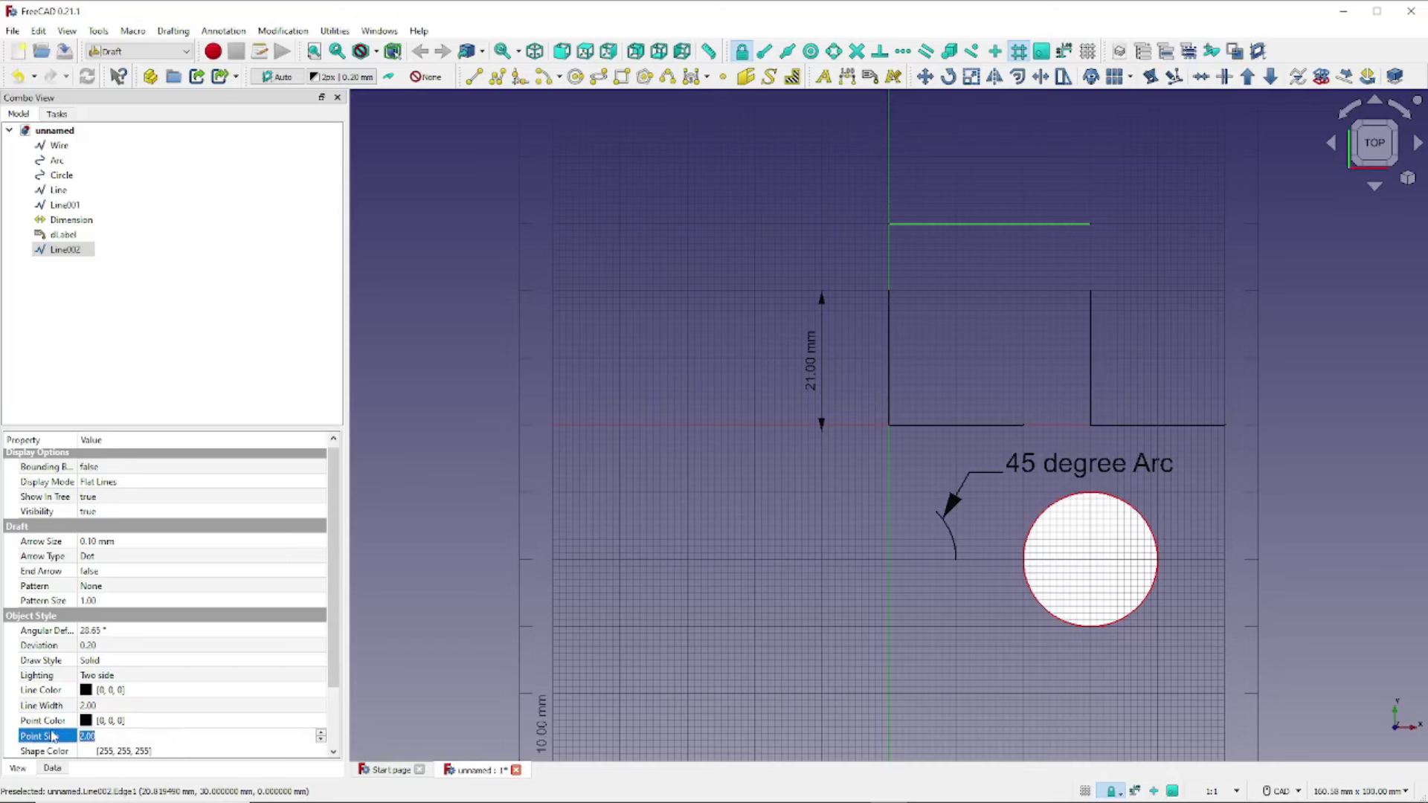
{"action": "type", "text": "10"}
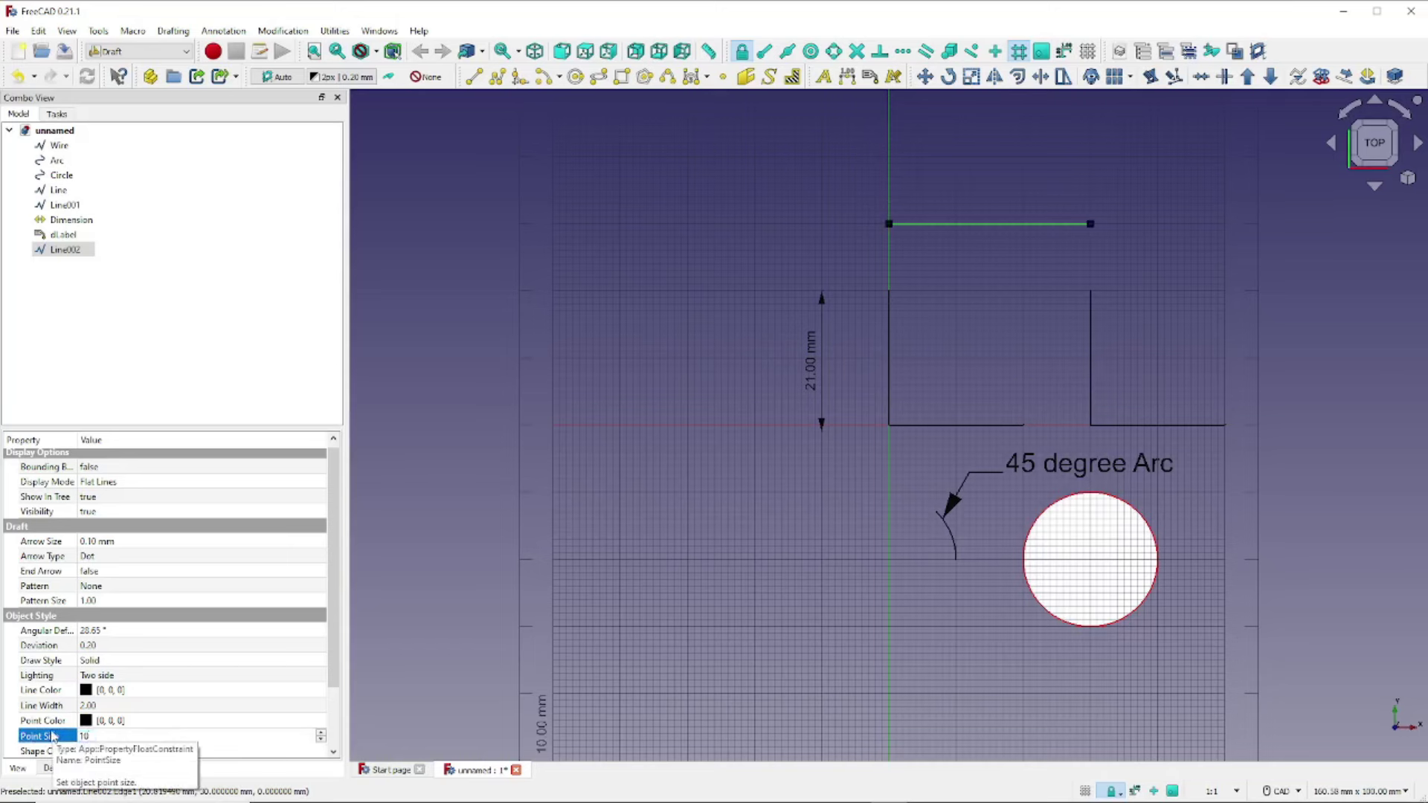
{"action": "left_click", "coordinate": [609, 594]}
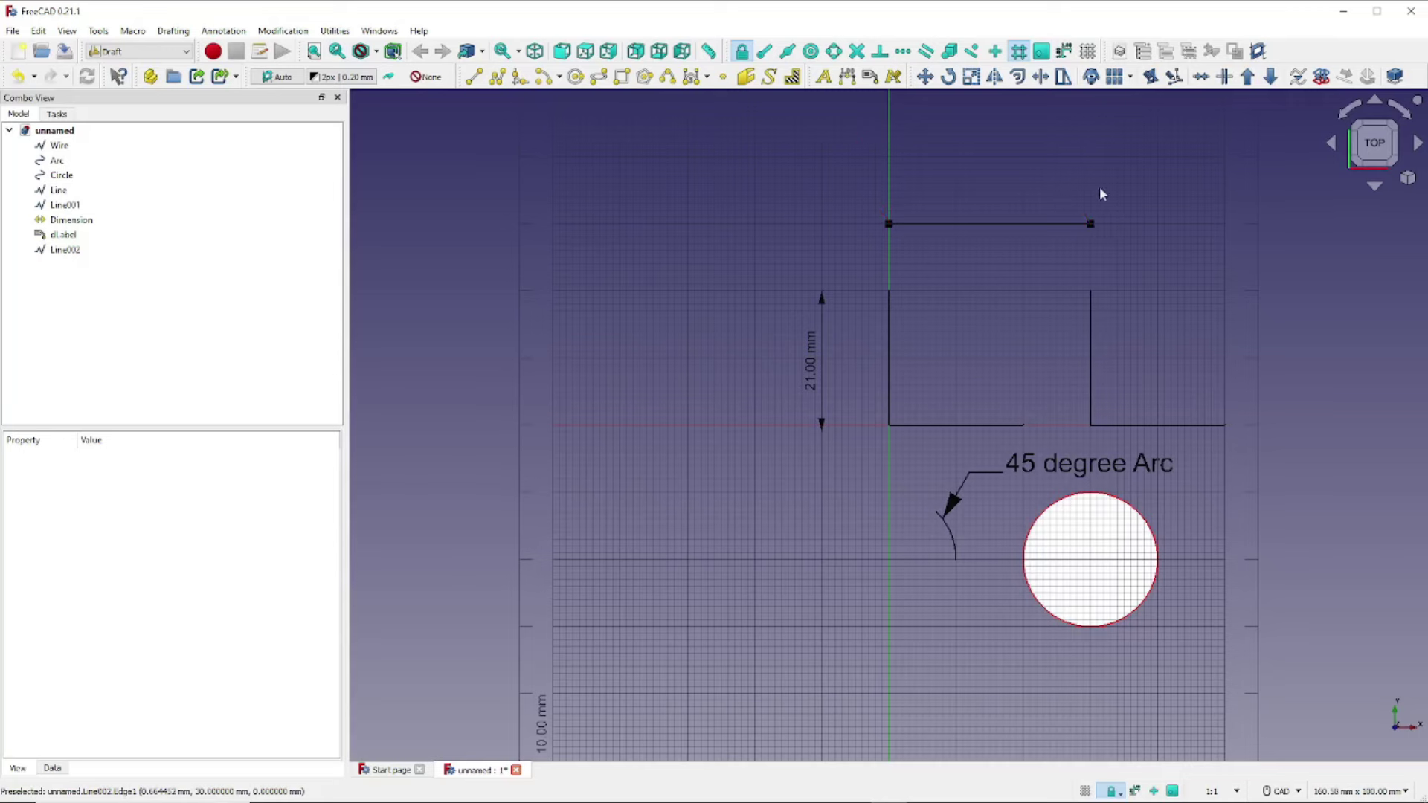
{"action": "left_click", "coordinate": [937, 224]}
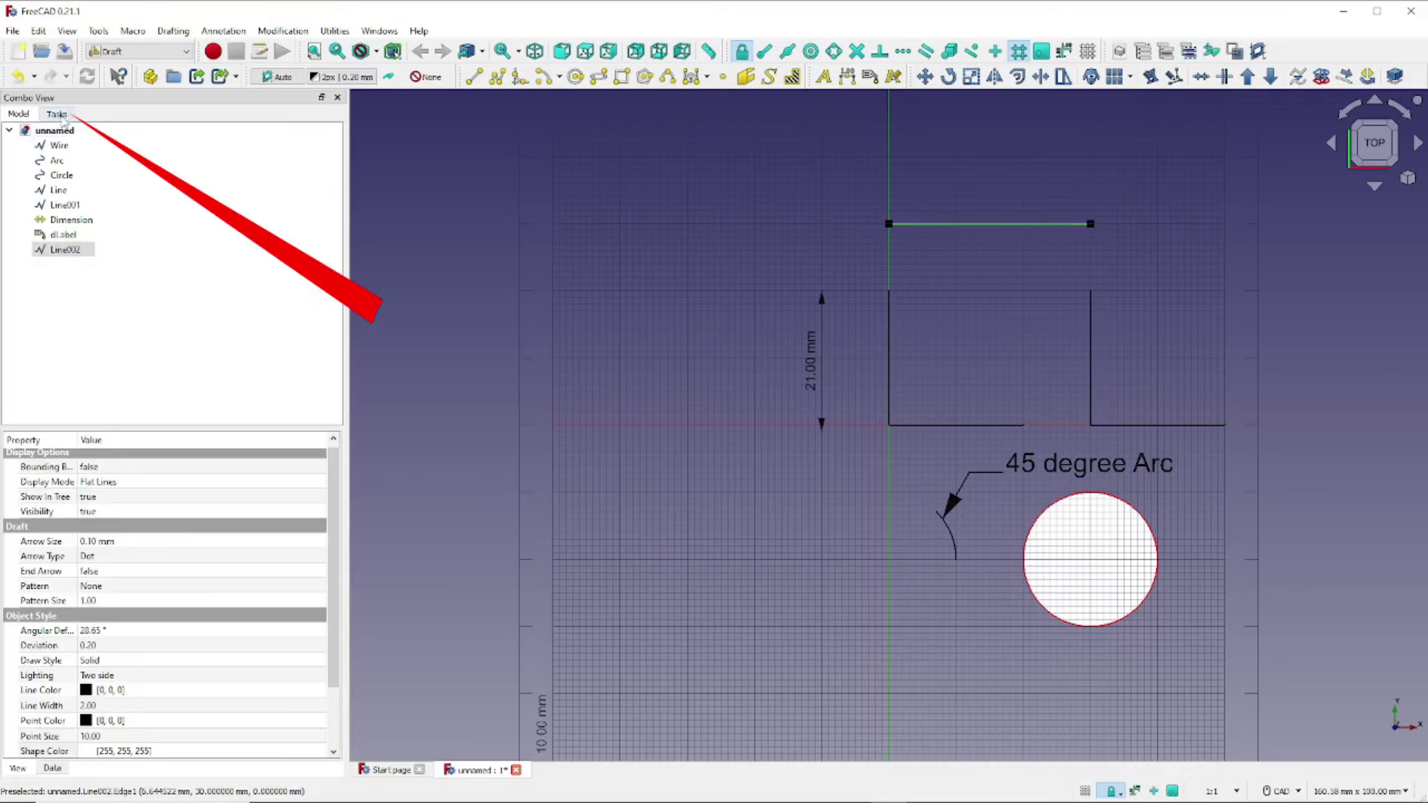
Edit the top line's vertices and add two extra points along it
{"action": "left_click", "coordinate": [59, 115]}
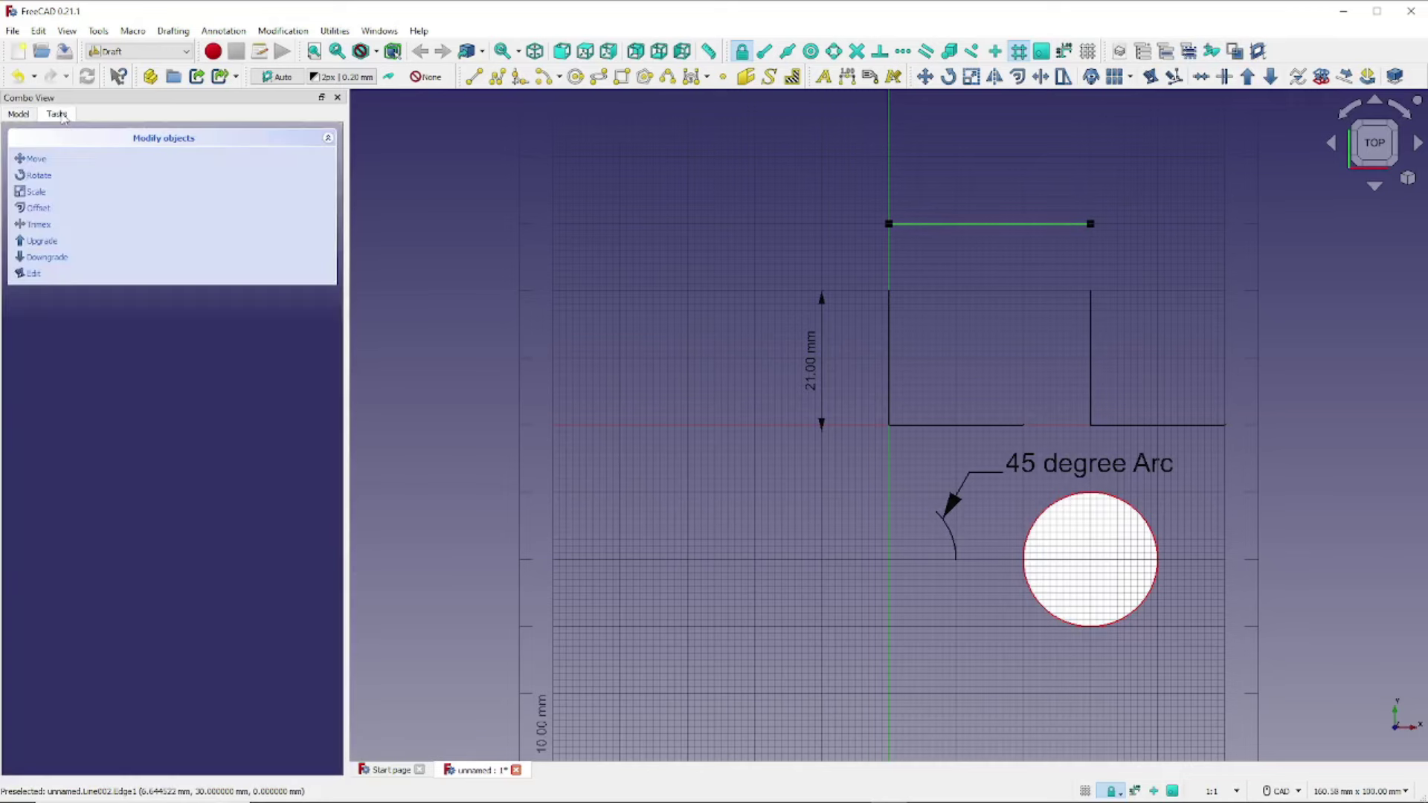
{"action": "left_click", "coordinate": [34, 275]}
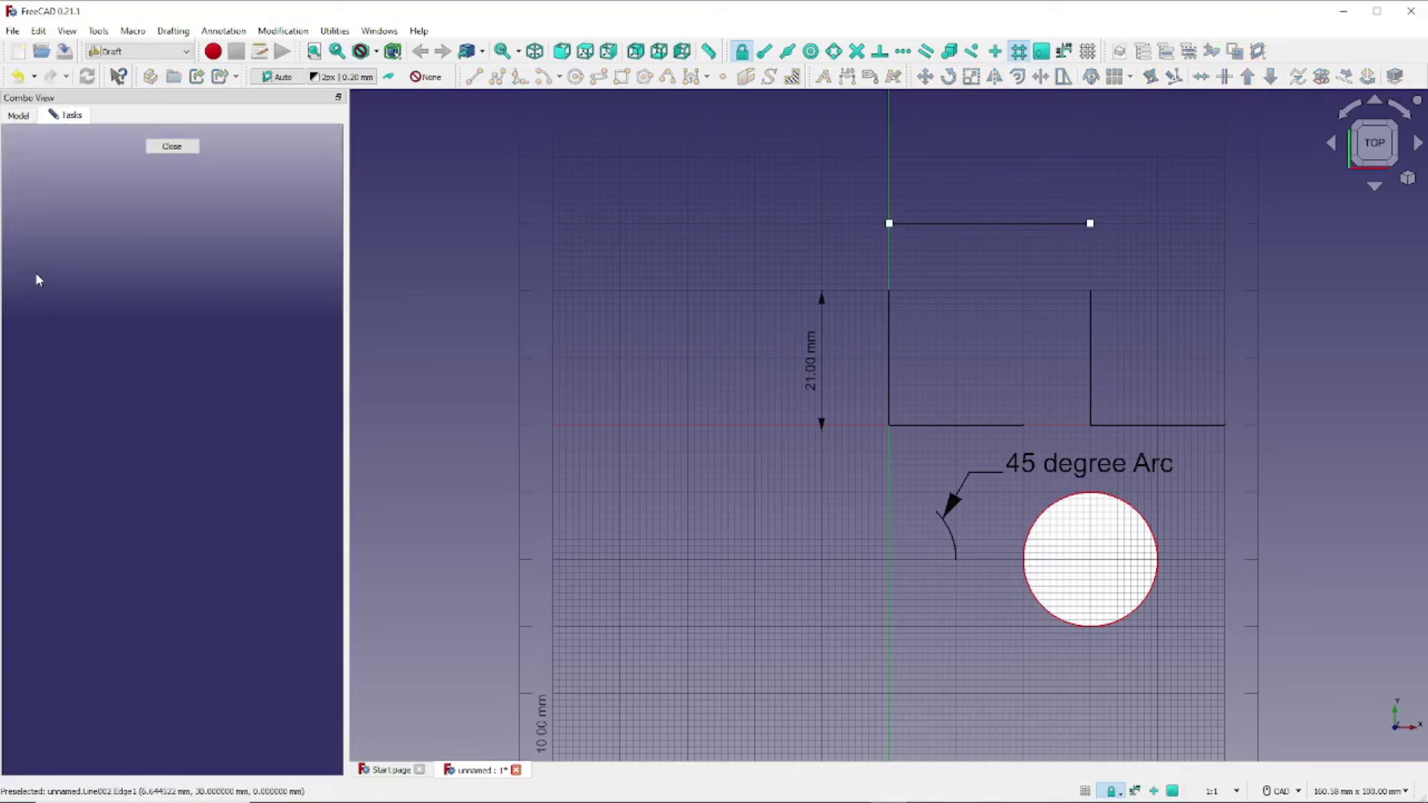
{"action": "right_click", "coordinate": [958, 228]}
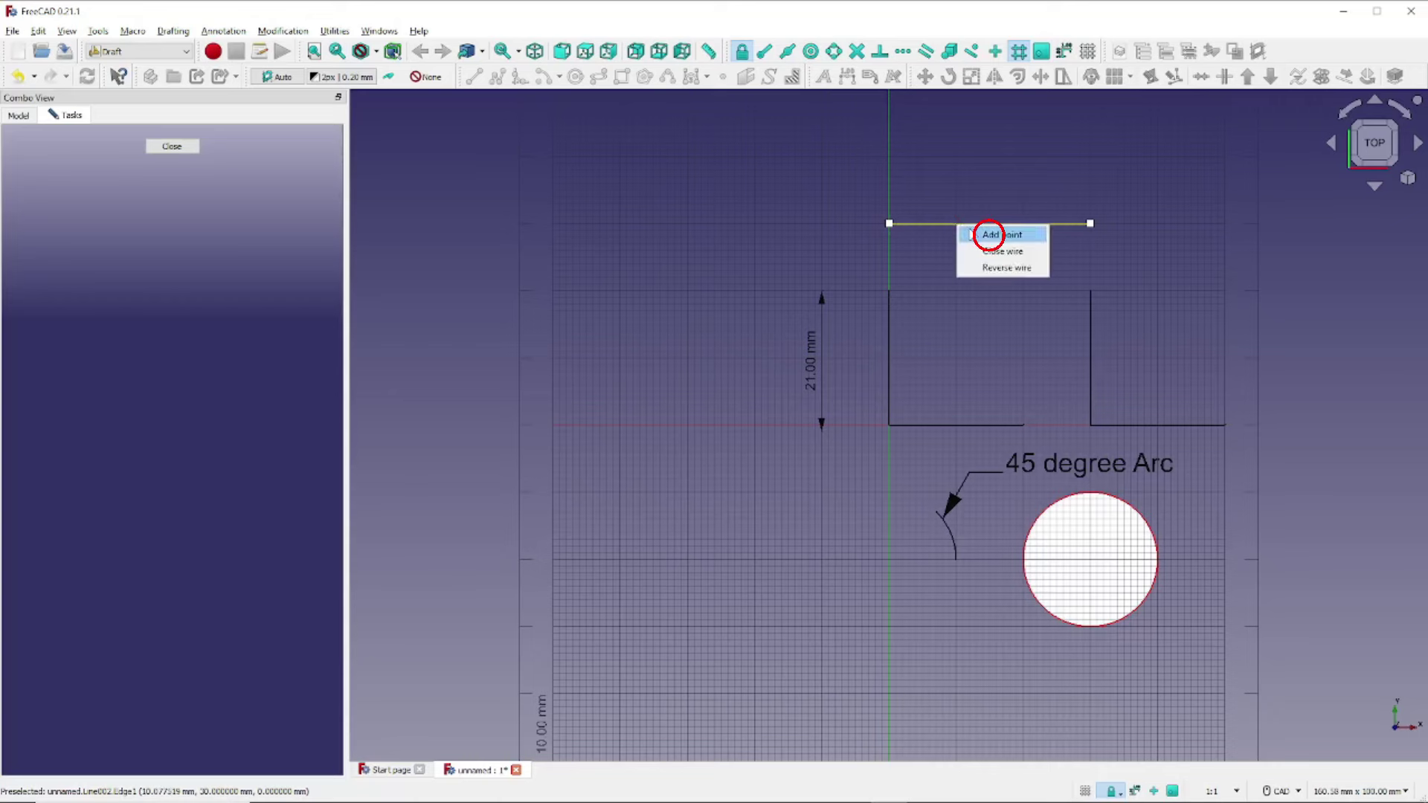
{"action": "left_click", "coordinate": [974, 233]}
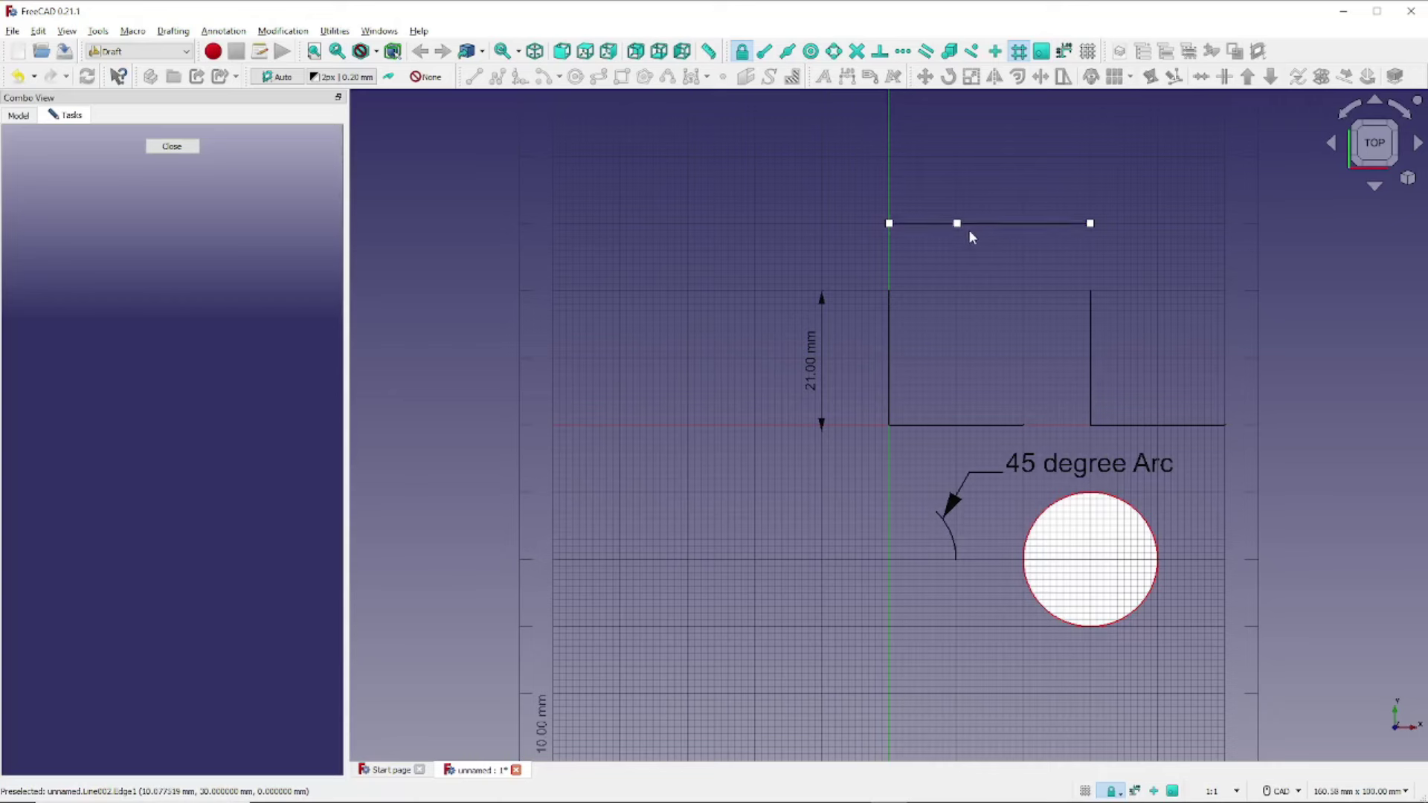
{"action": "right_click", "coordinate": [1025, 224]}
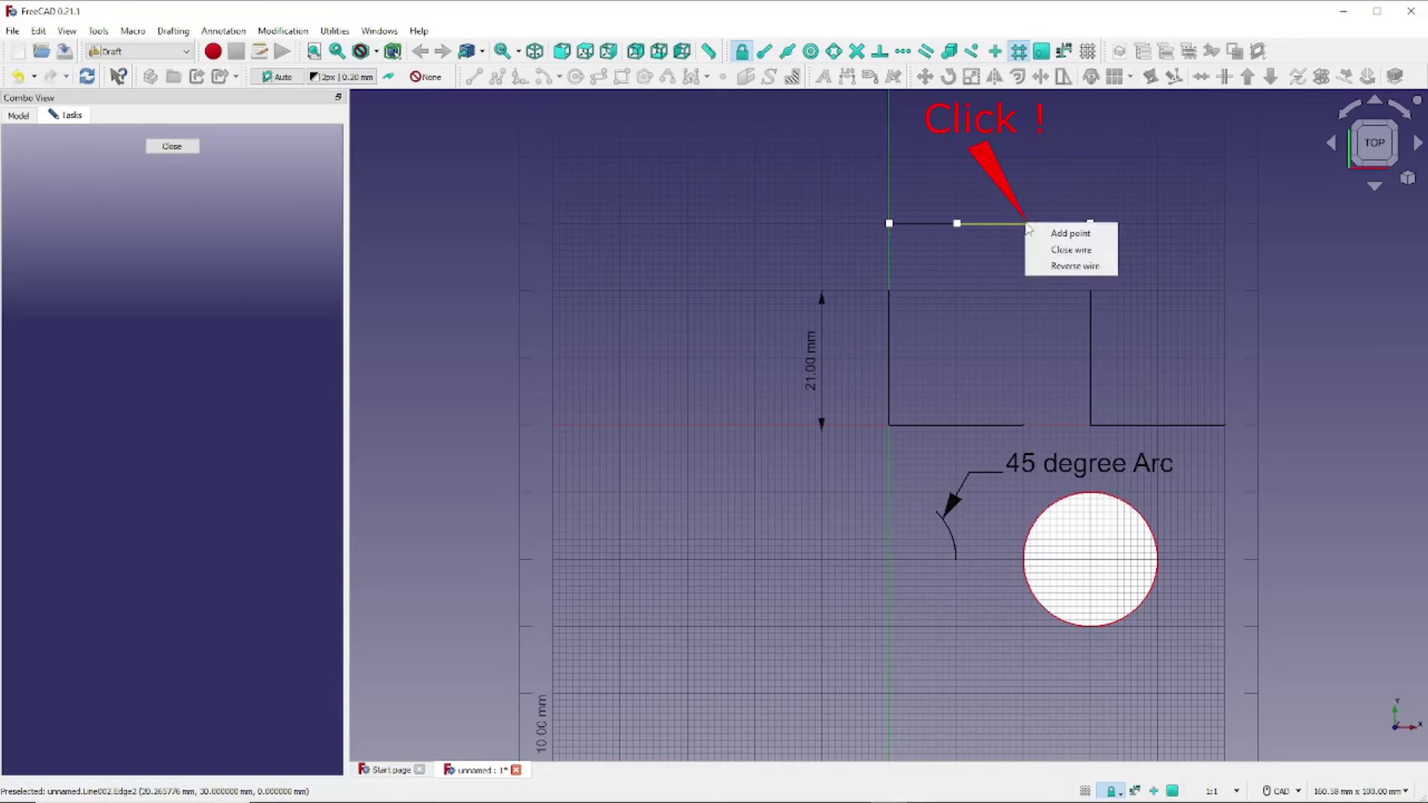
{"action": "left_click", "coordinate": [1056, 236]}
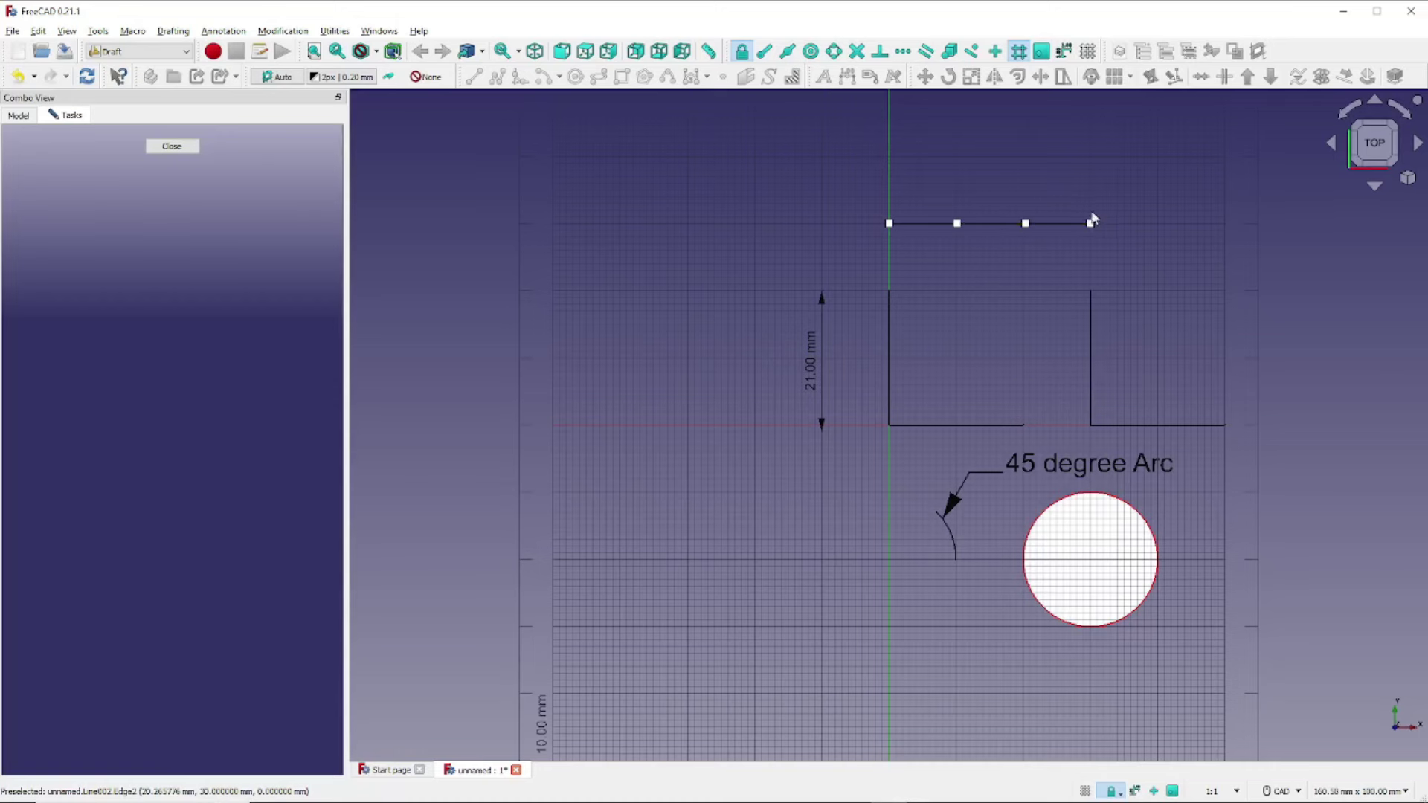
Delete the right-hand added vertex, keeping one about a third along, and finish editing
{"action": "right_click", "coordinate": [1026, 224]}
{"action": "left_click", "coordinate": [1071, 231]}
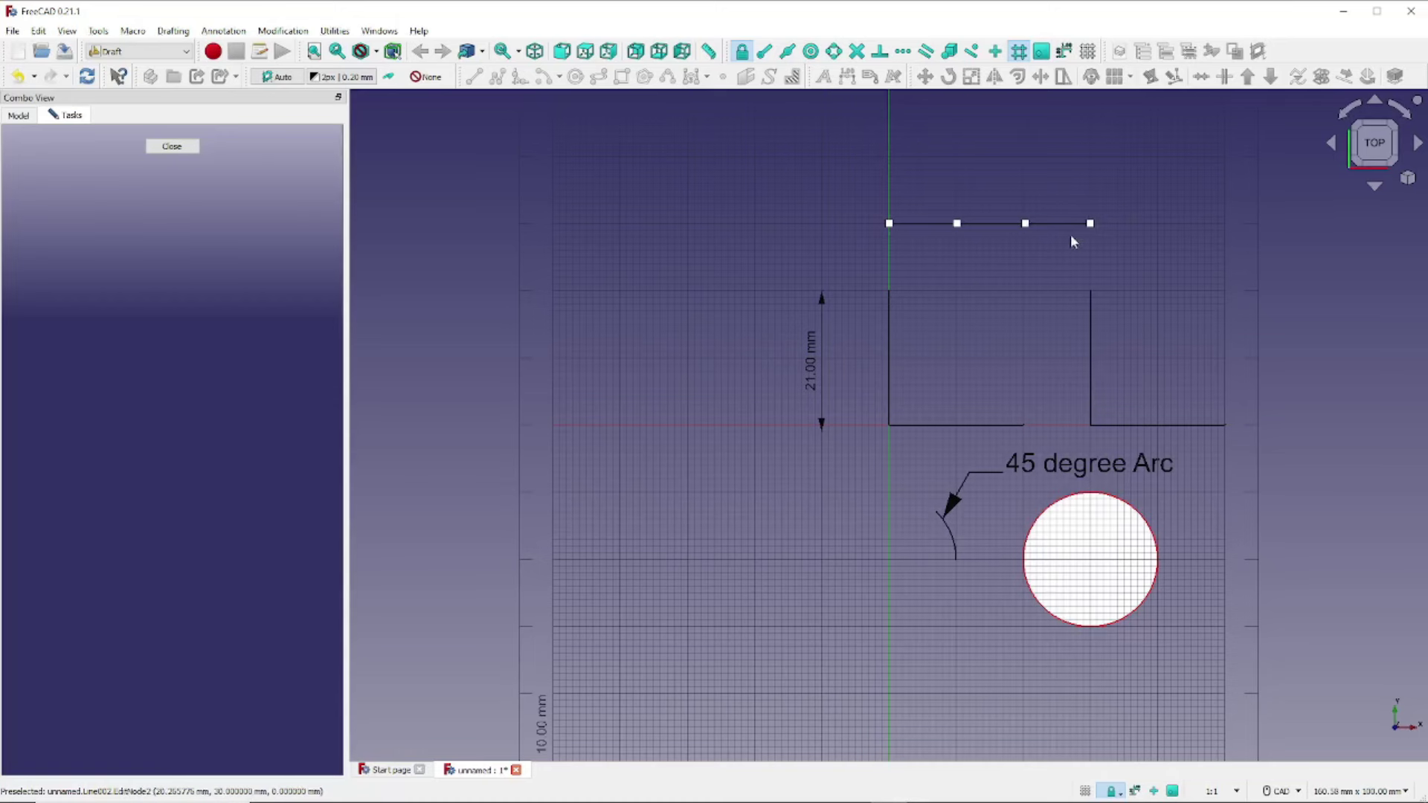
{"action": "left_click", "coordinate": [177, 147]}
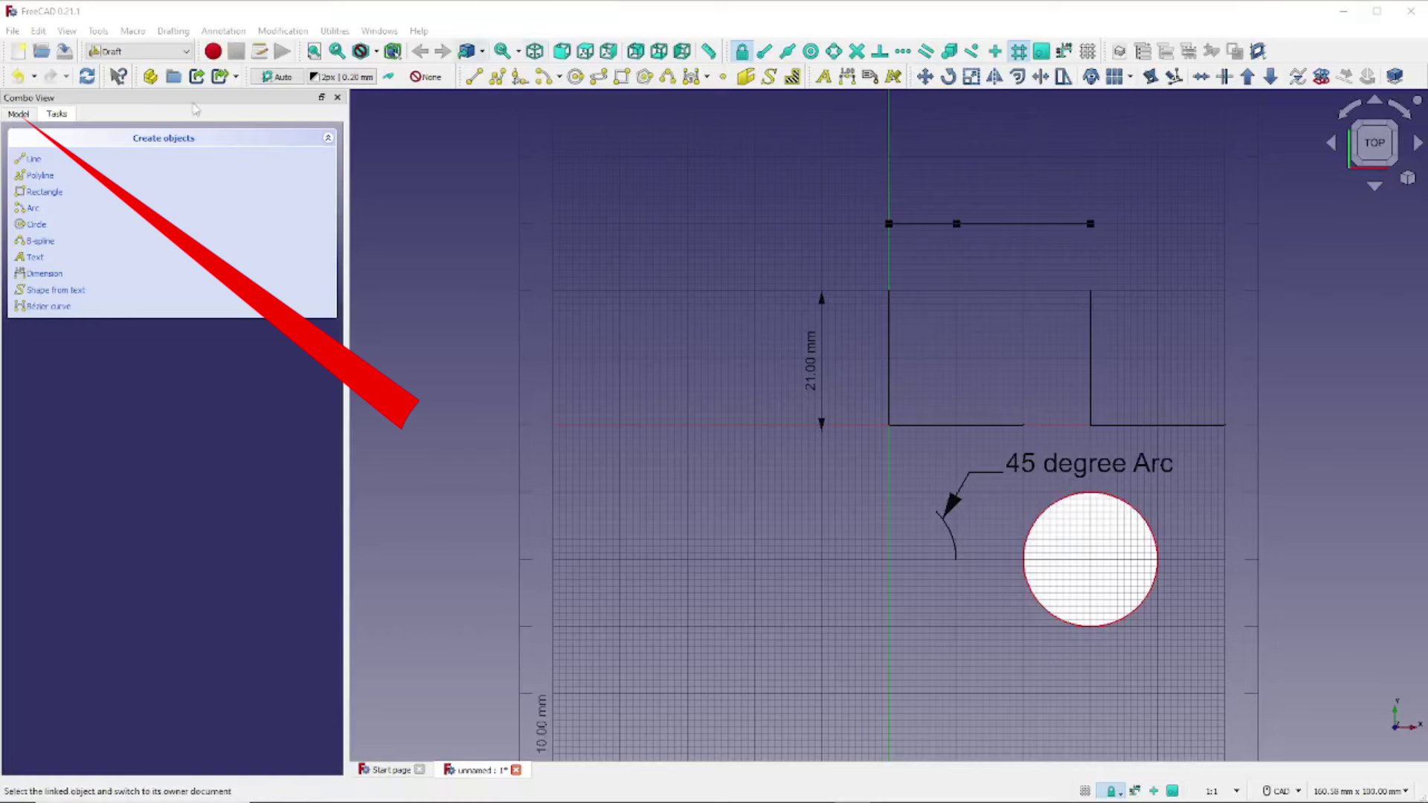
{"action": "left_click", "coordinate": [17, 116]}
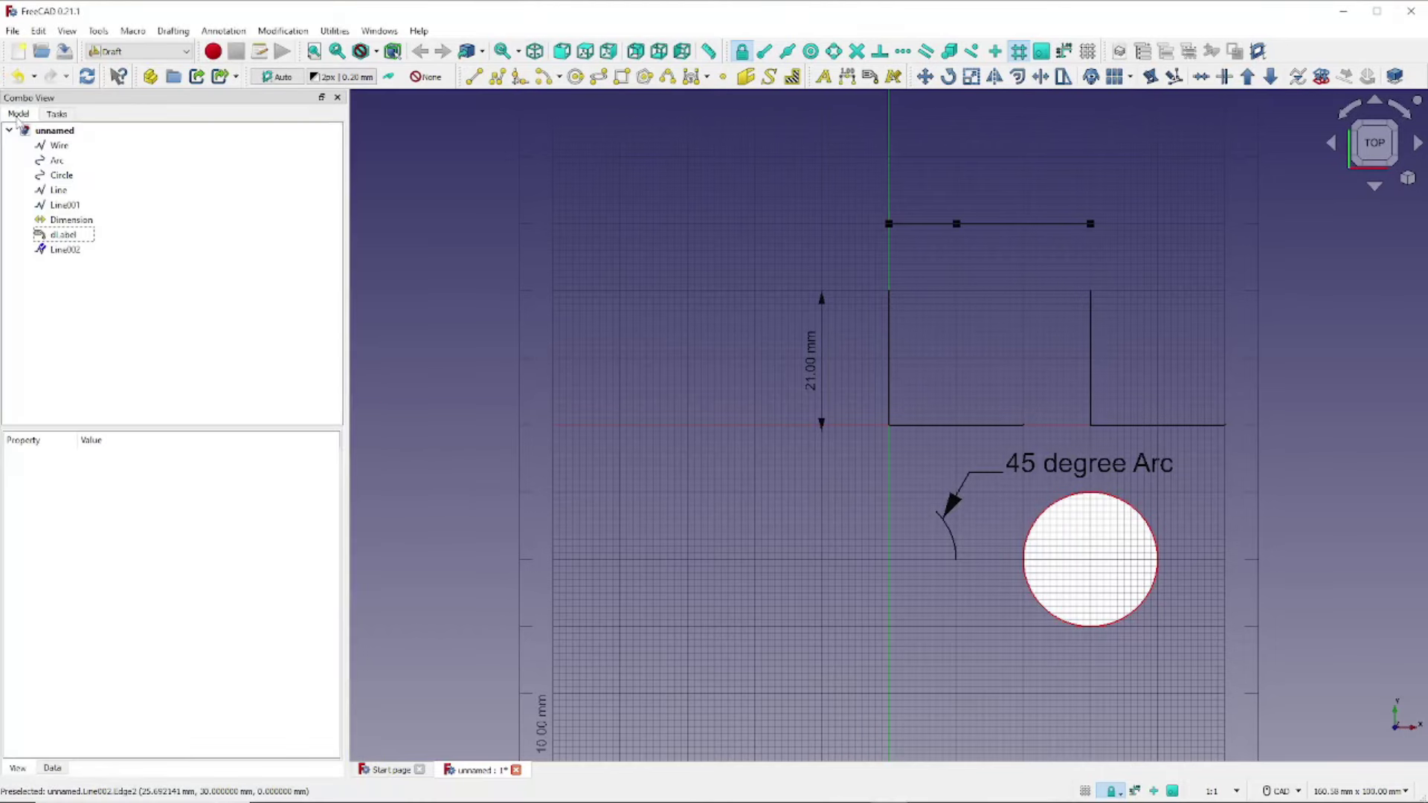
Change Line002's middle point x from 10.08 to 5 in its Points vector table
{"action": "left_click", "coordinate": [65, 249]}
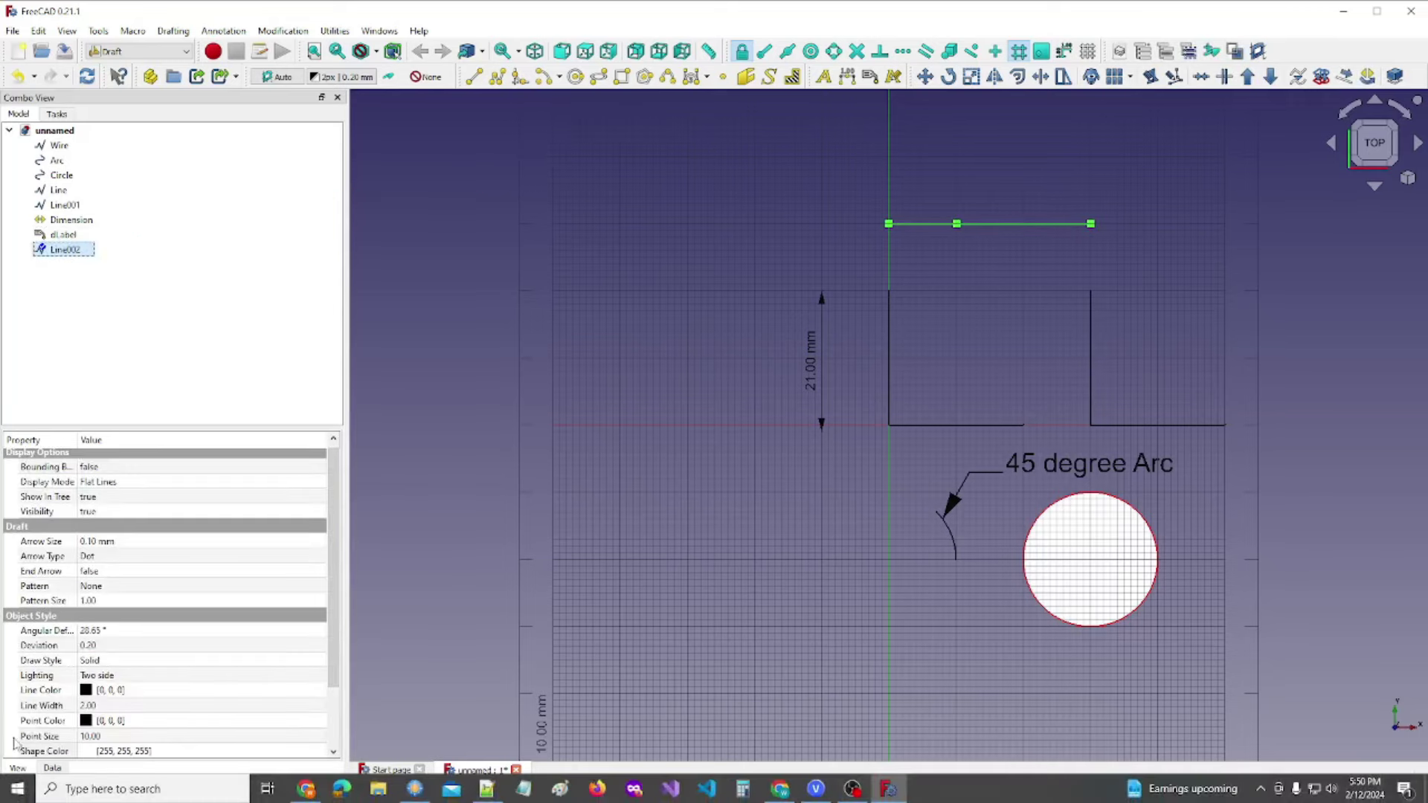
{"action": "left_click", "coordinate": [61, 772]}
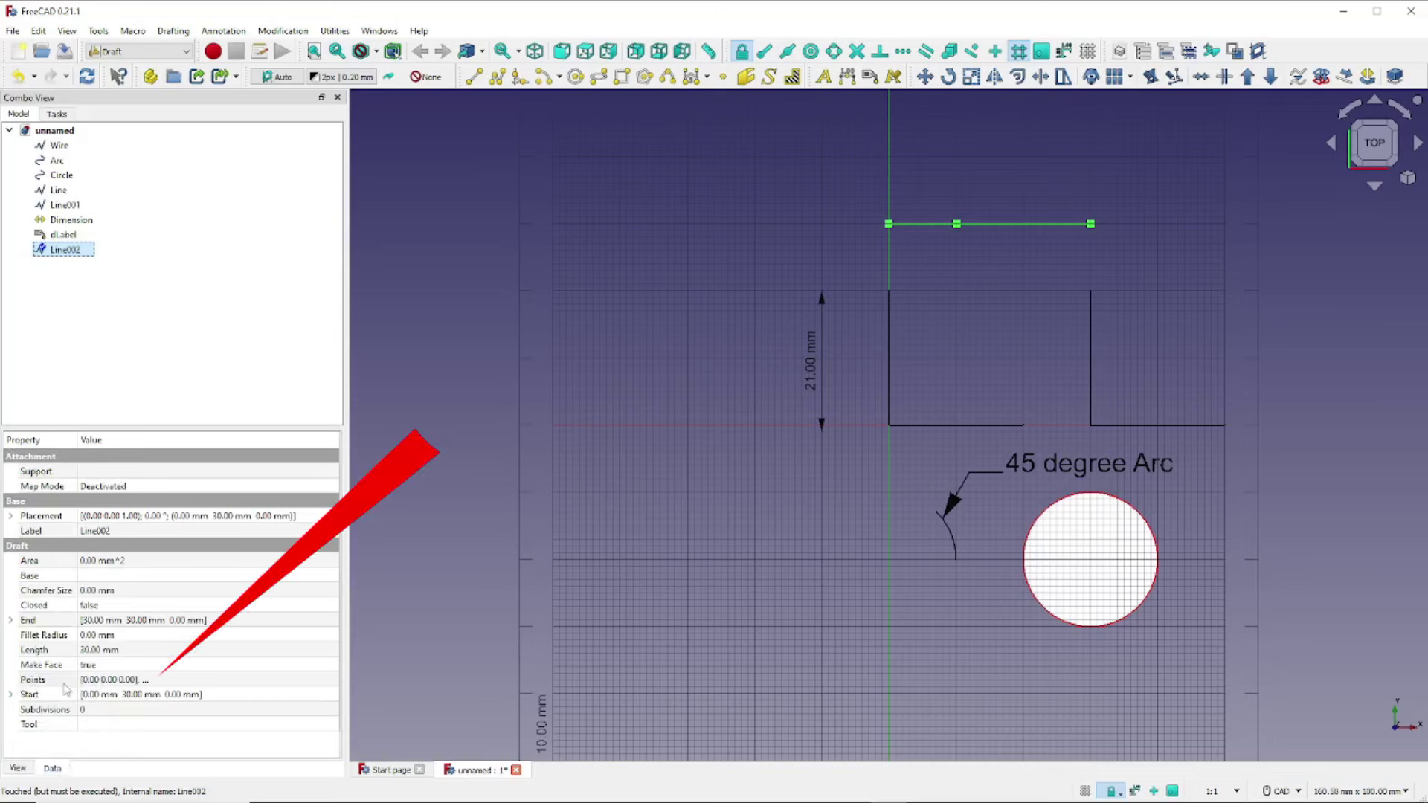
{"action": "left_click", "coordinate": [208, 681]}
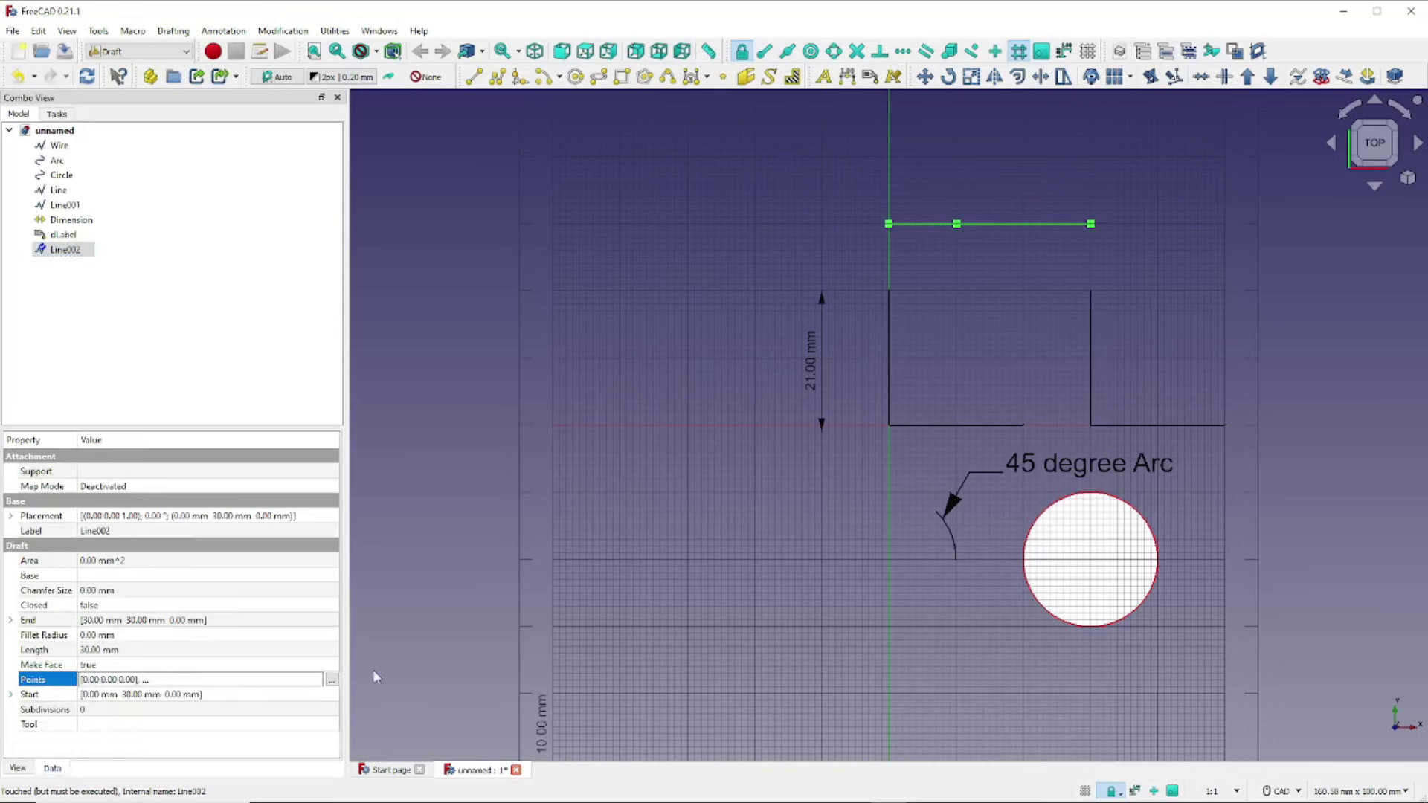
{"action": "left_click", "coordinate": [331, 679]}
{"action": "left_click_drag", "start_coordinate": [186, 679], "coordinate": [473, 226]}
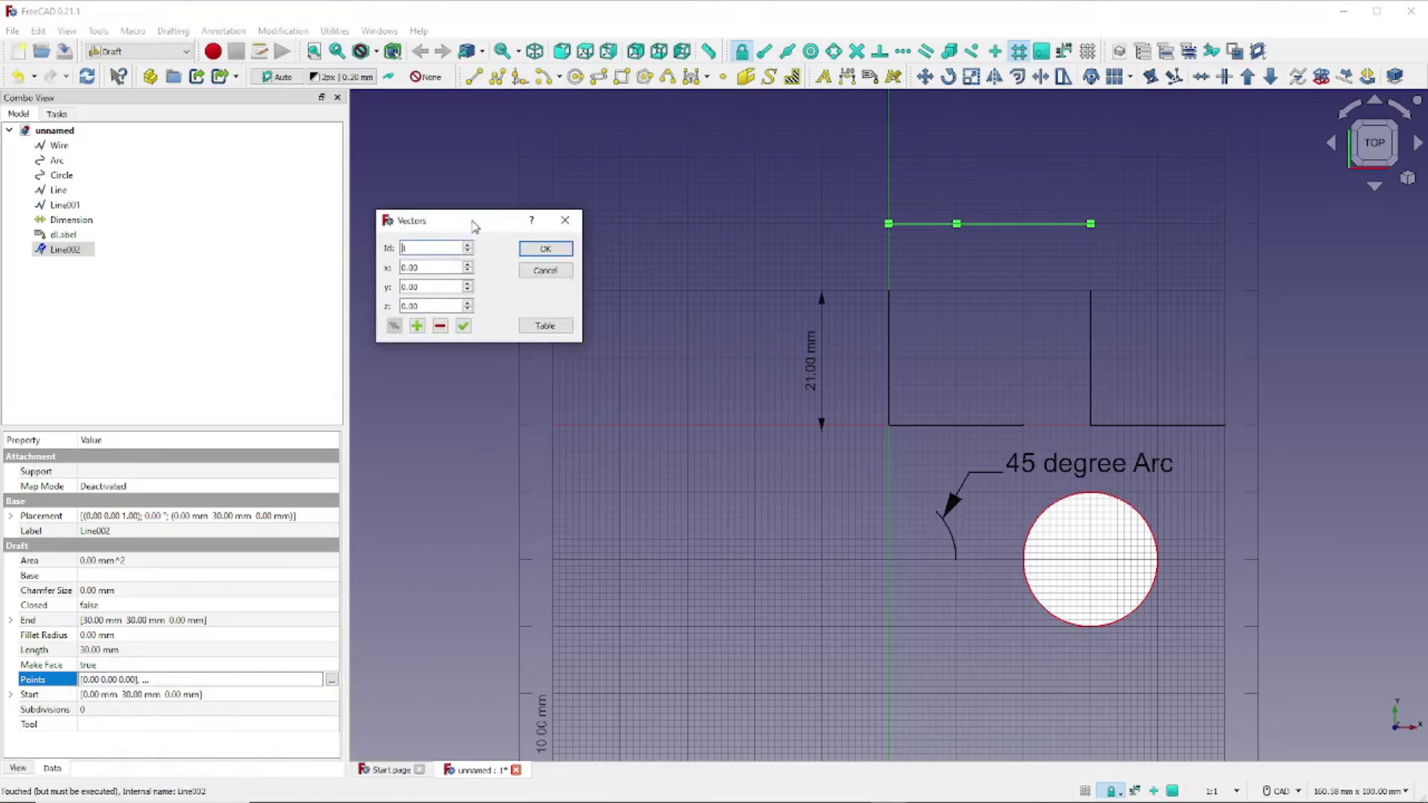
{"action": "left_click", "coordinate": [546, 326]}
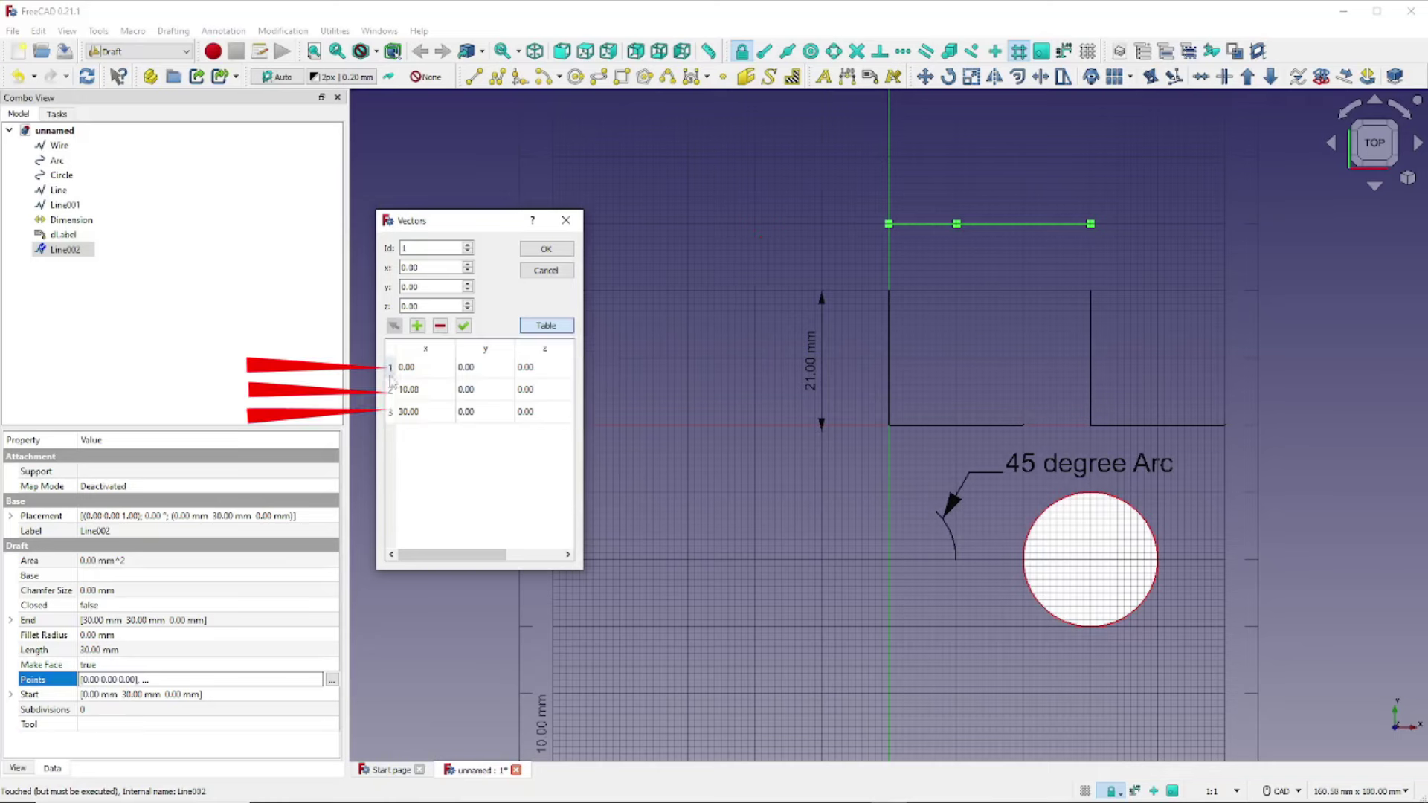
{"action": "left_click", "coordinate": [434, 396]}
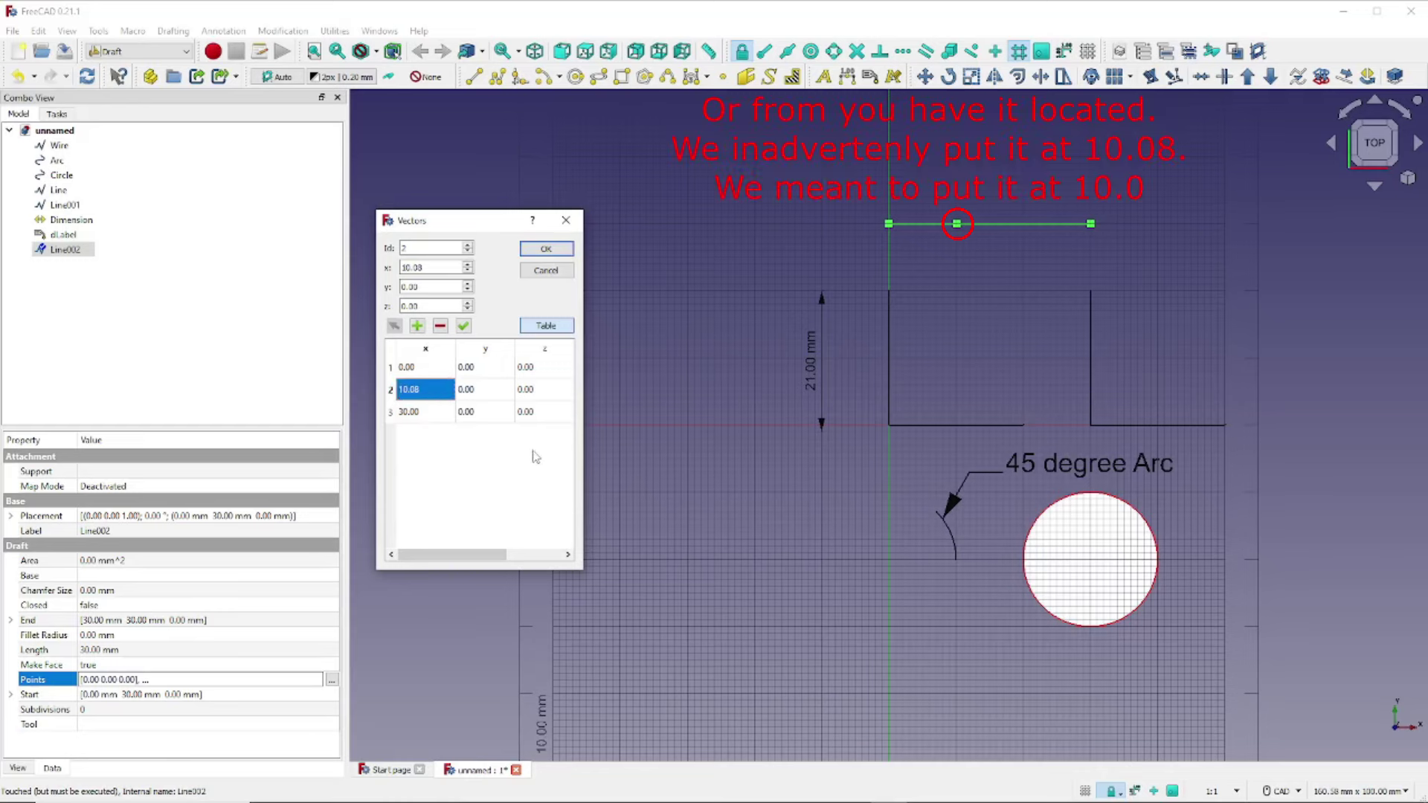
{"action": "type", "text": "5"}
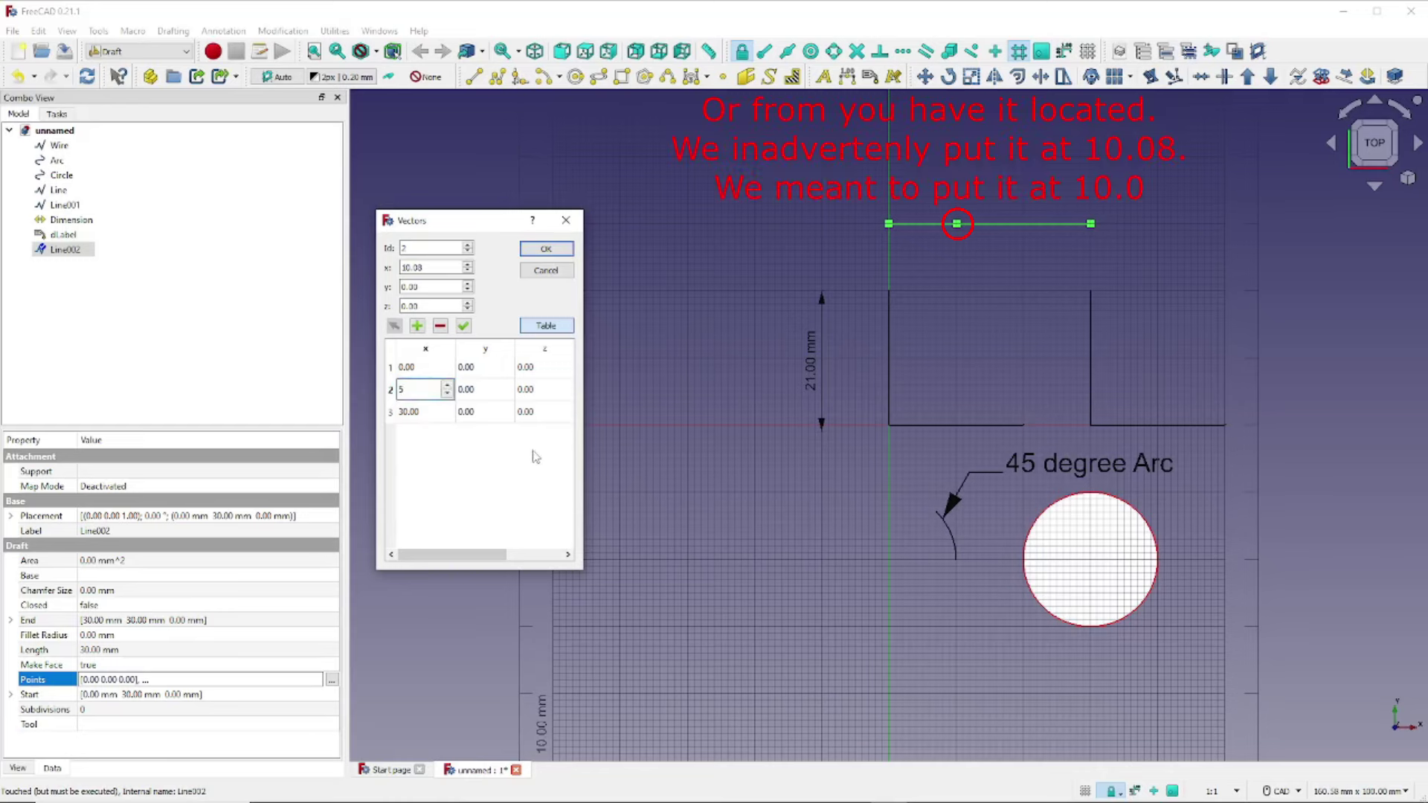
{"action": "key", "text": "Tab"}
{"action": "key", "text": "Tab"}
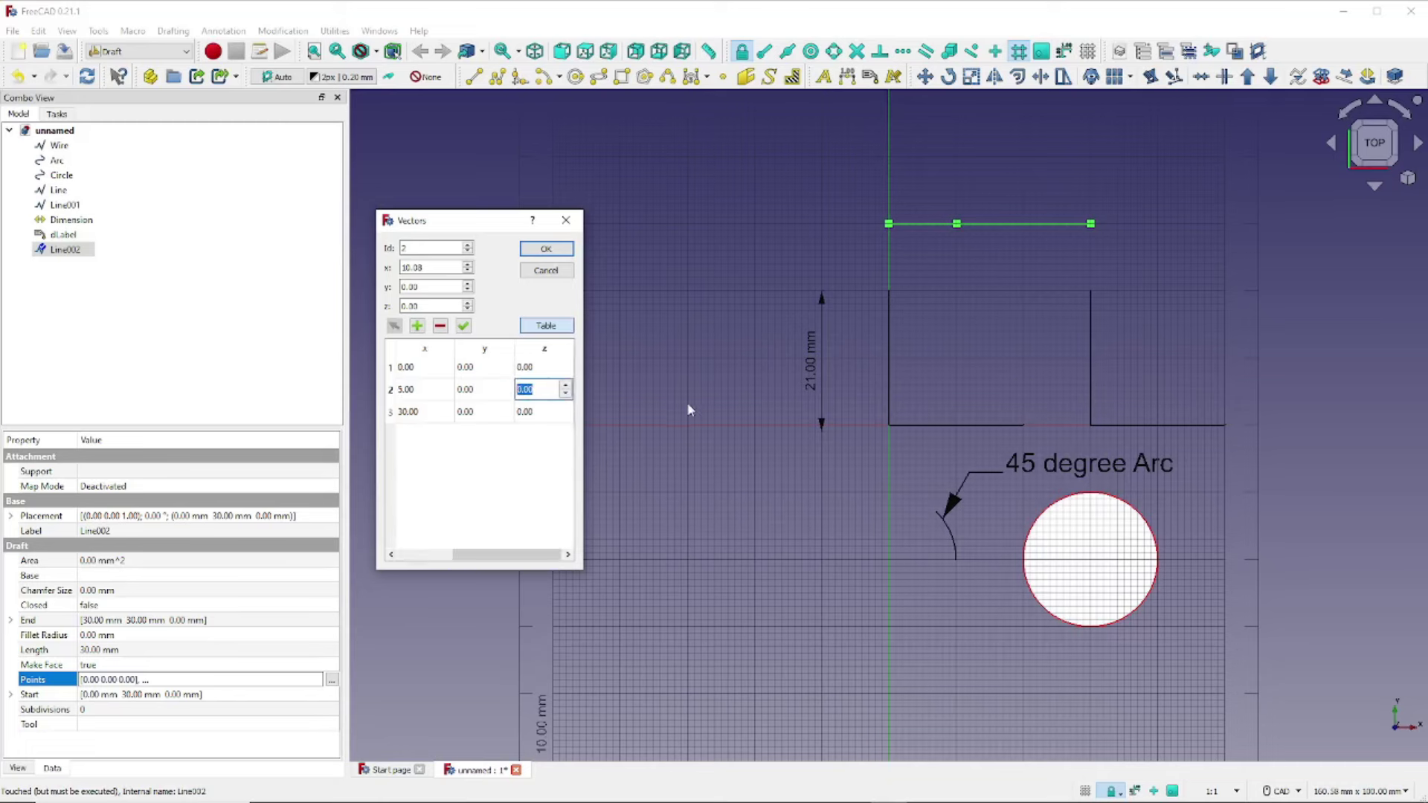
{"action": "left_click", "coordinate": [541, 249]}
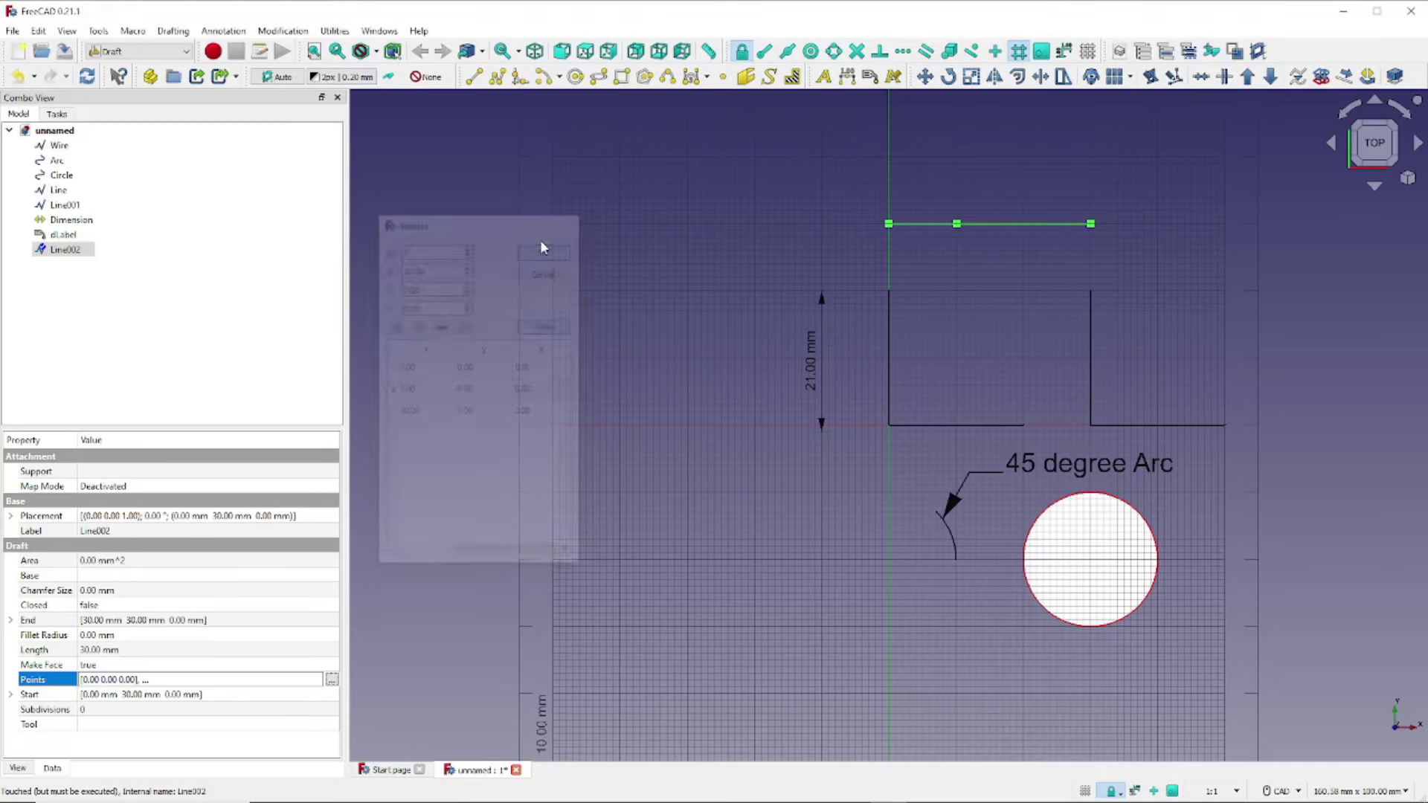
Set Line002's middle point x back from 5 to 10 in the Points table
{"action": "left_click", "coordinate": [692, 367]}
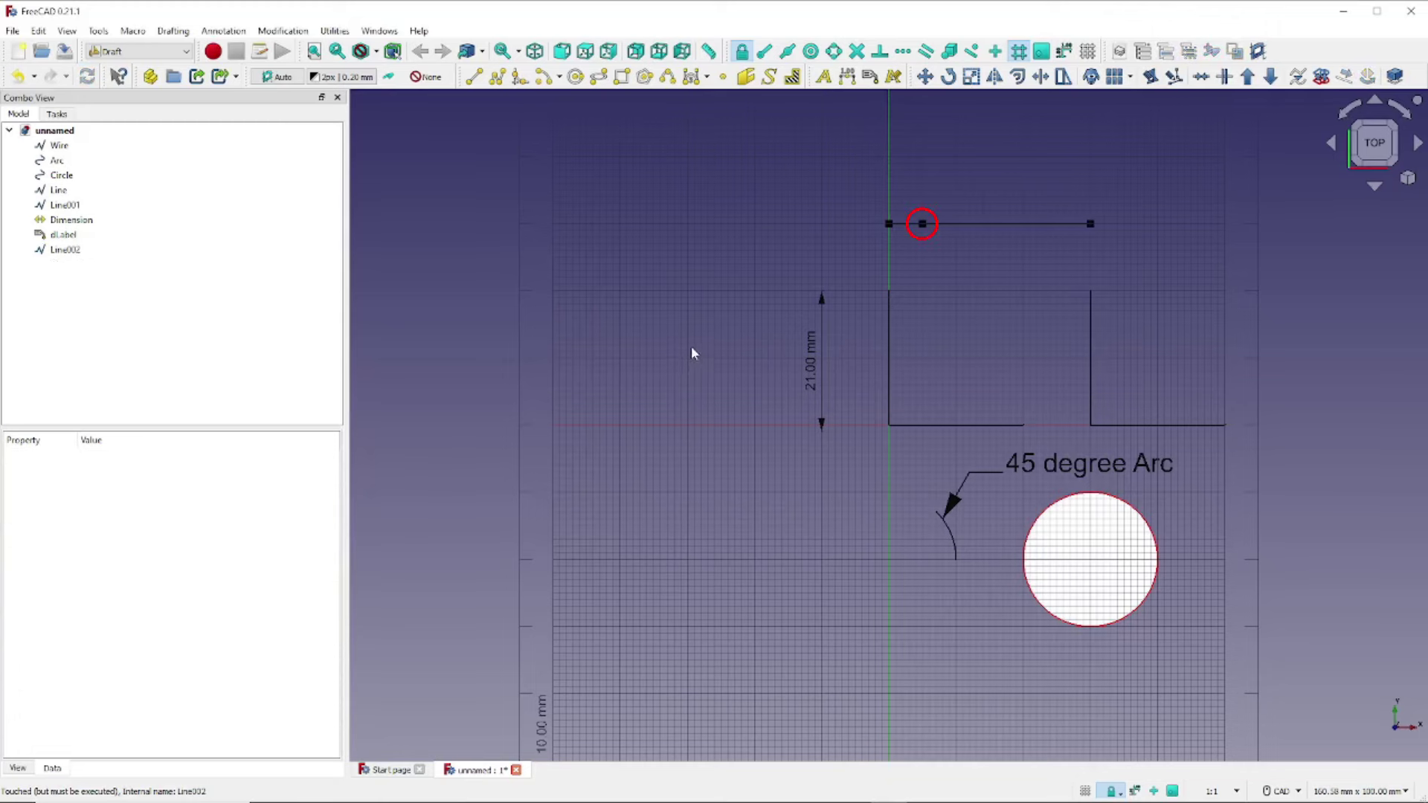
{"action": "left_click", "coordinate": [88, 249]}
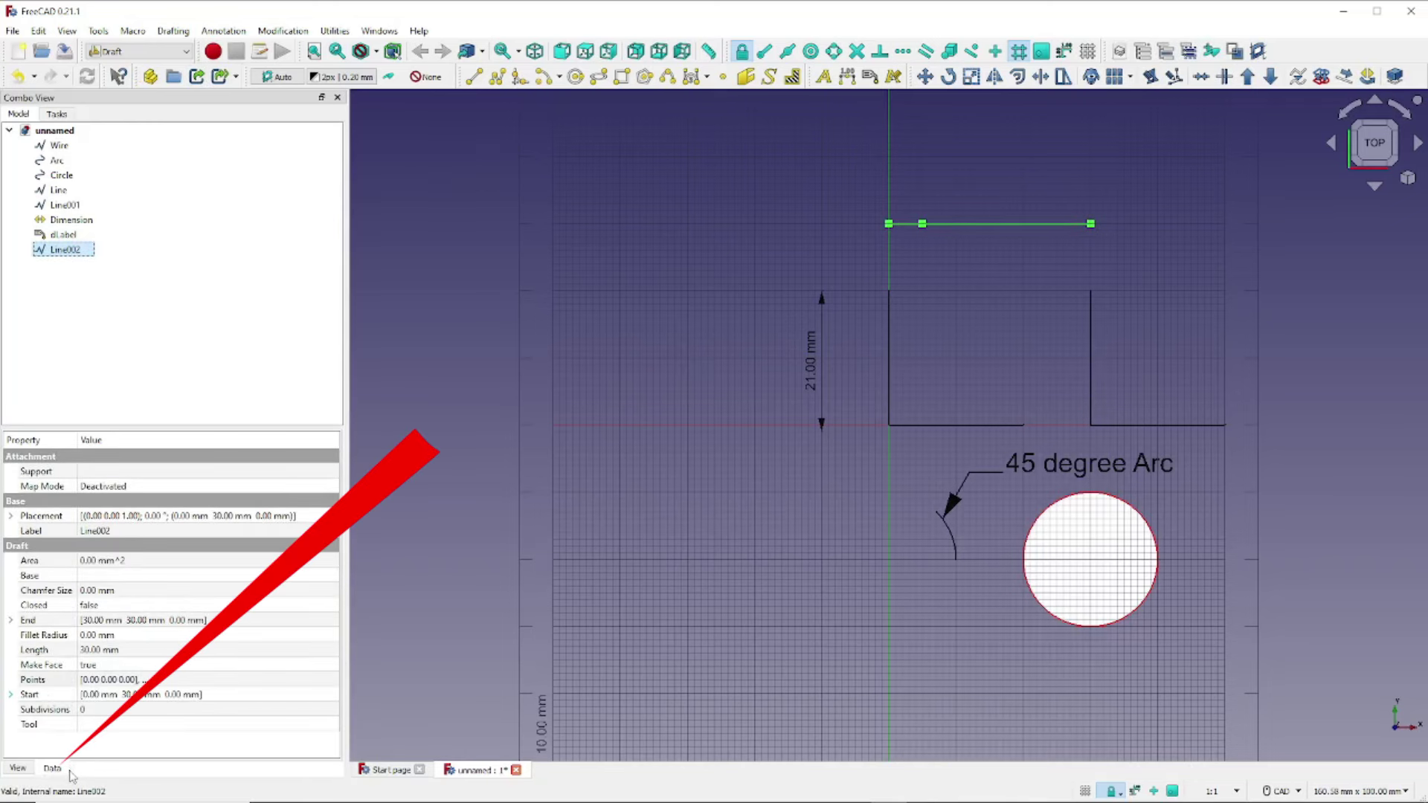
{"action": "left_click", "coordinate": [189, 682]}
{"action": "left_click", "coordinate": [190, 683]}
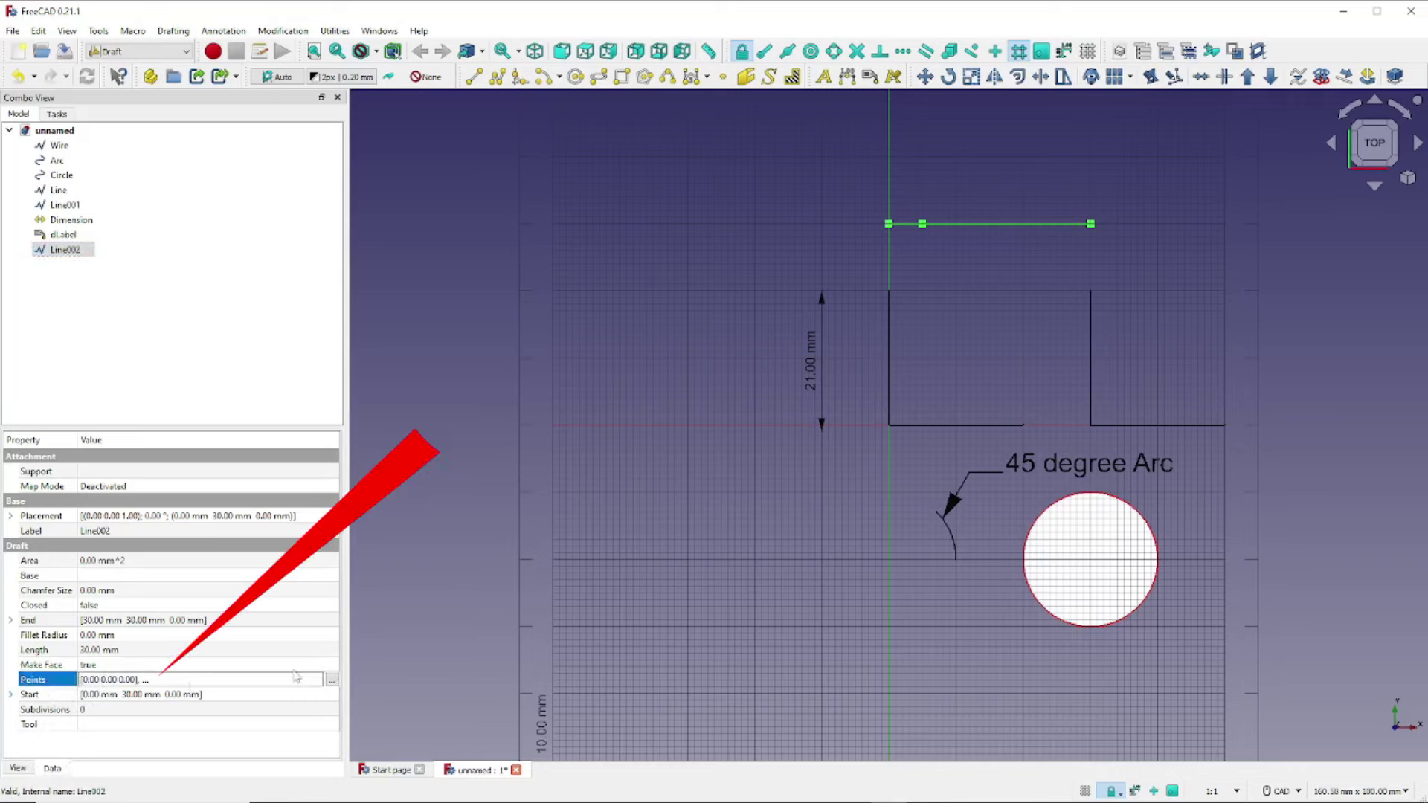
{"action": "left_click", "coordinate": [332, 679]}
{"action": "left_click_drag", "start_coordinate": [194, 684], "coordinate": [534, 306]}
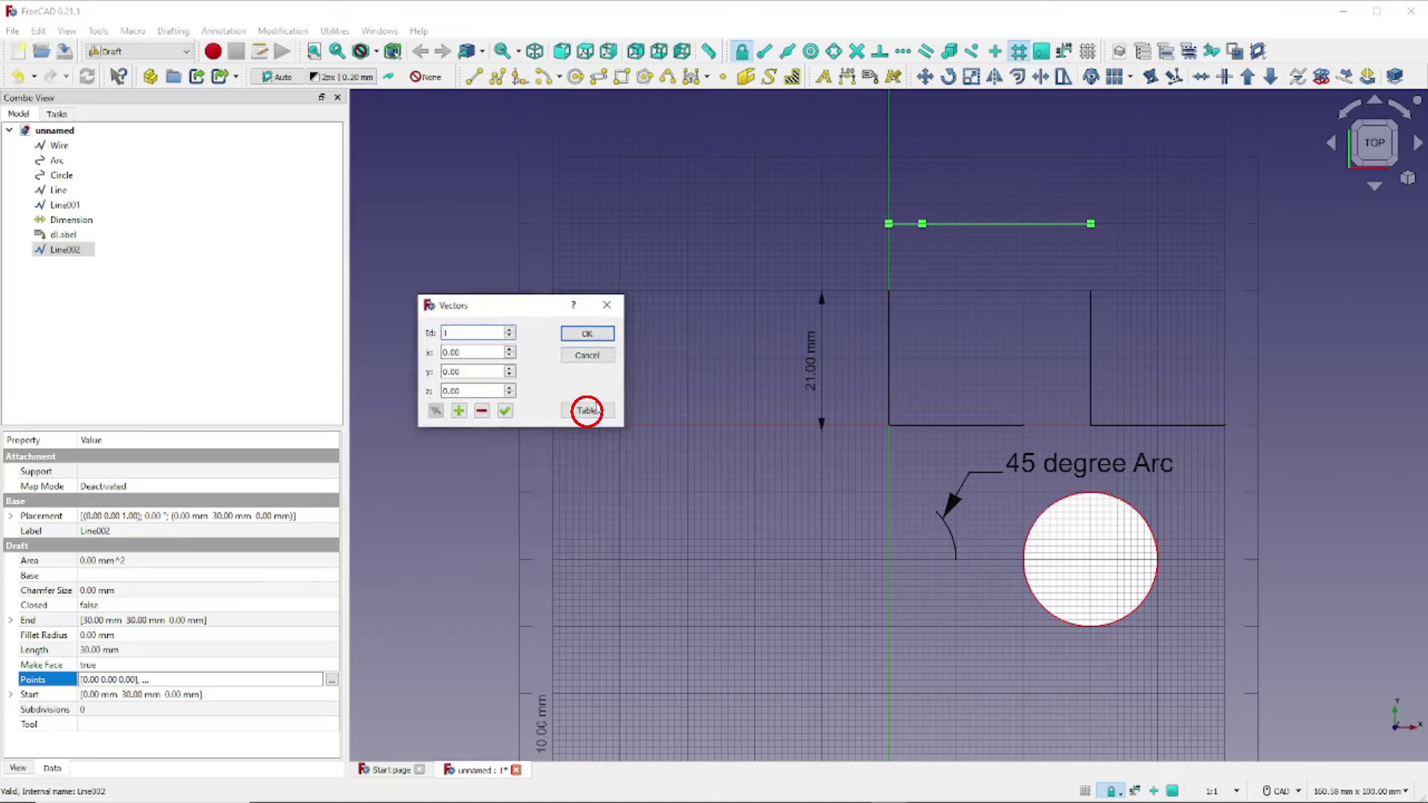
{"action": "left_click", "coordinate": [587, 410]}
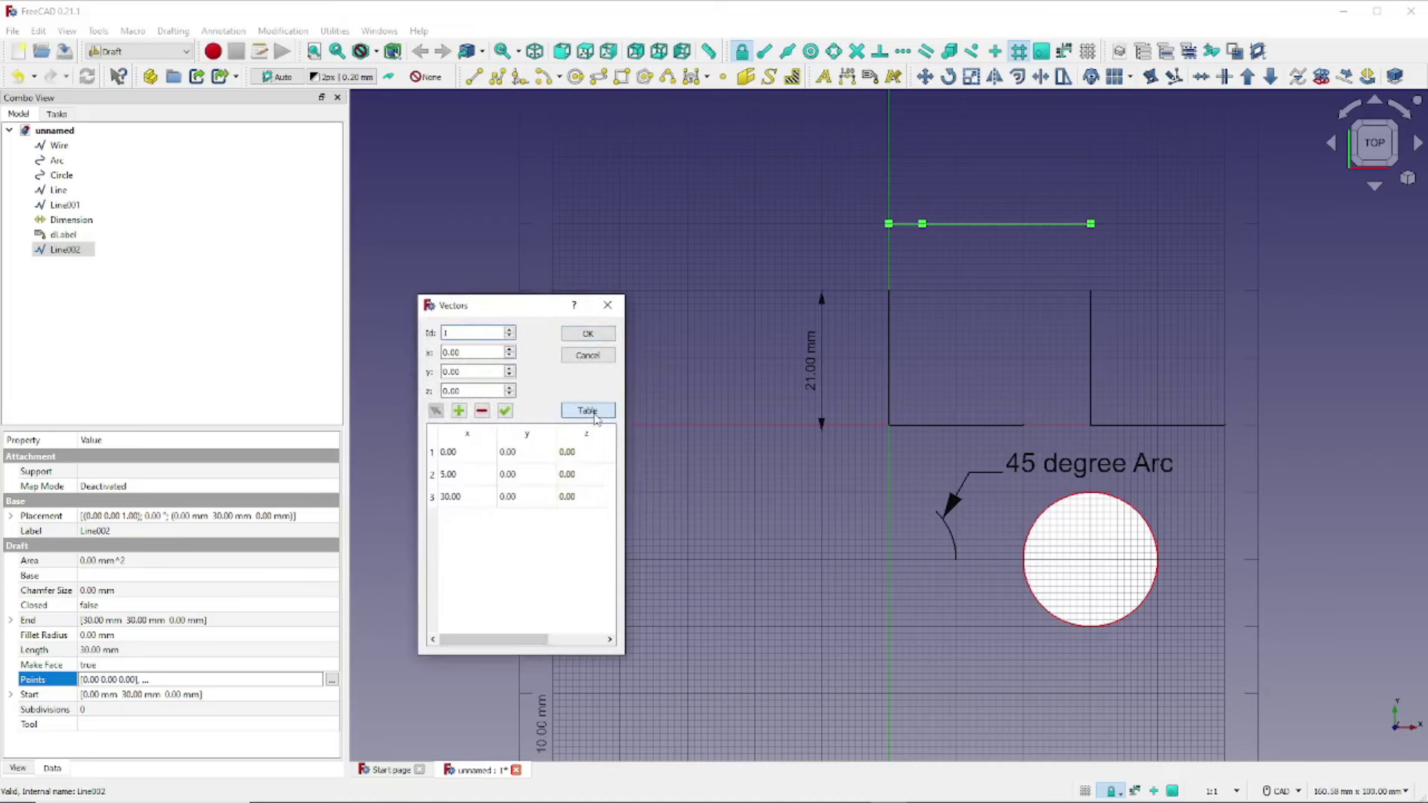
{"action": "left_click", "coordinate": [458, 474]}
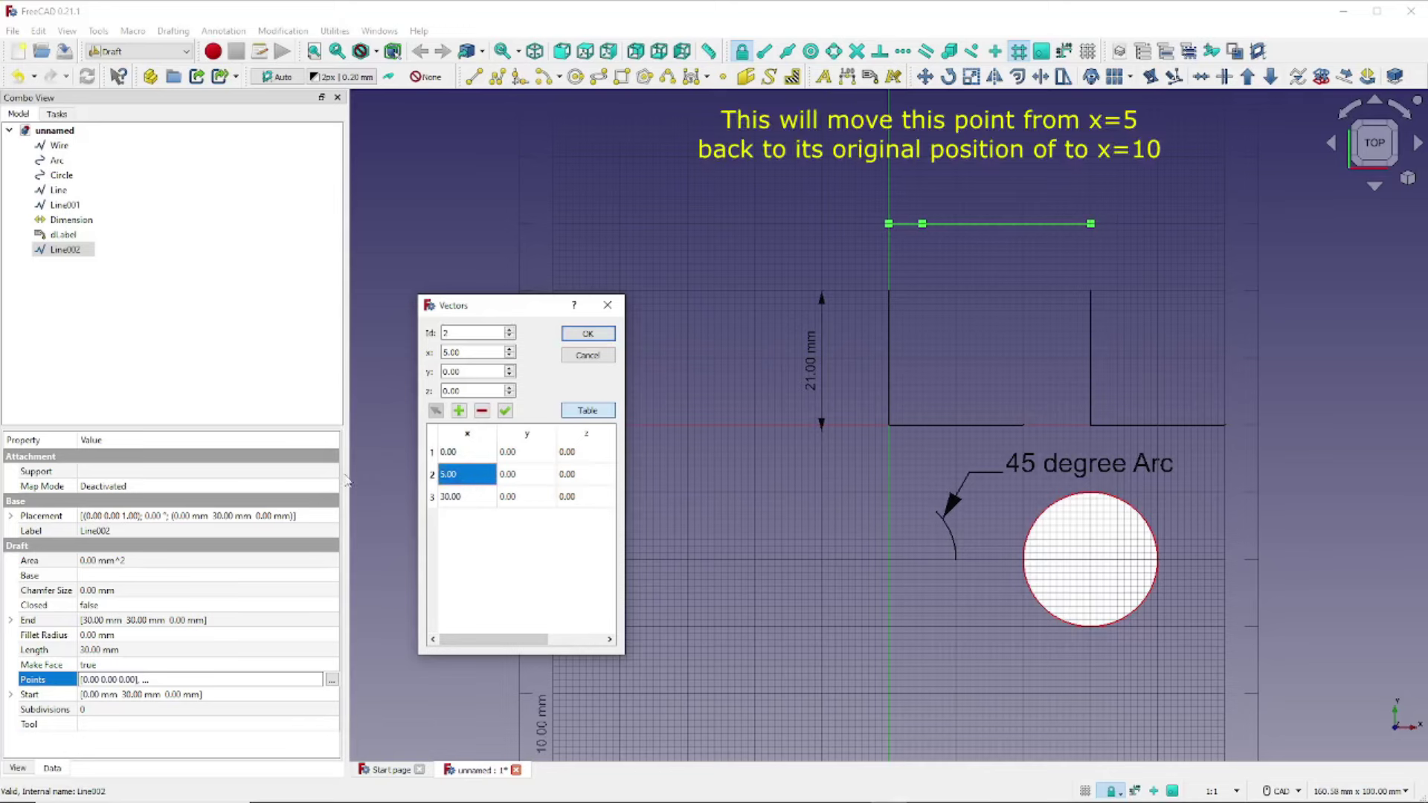
{"action": "type", "text": "10"}
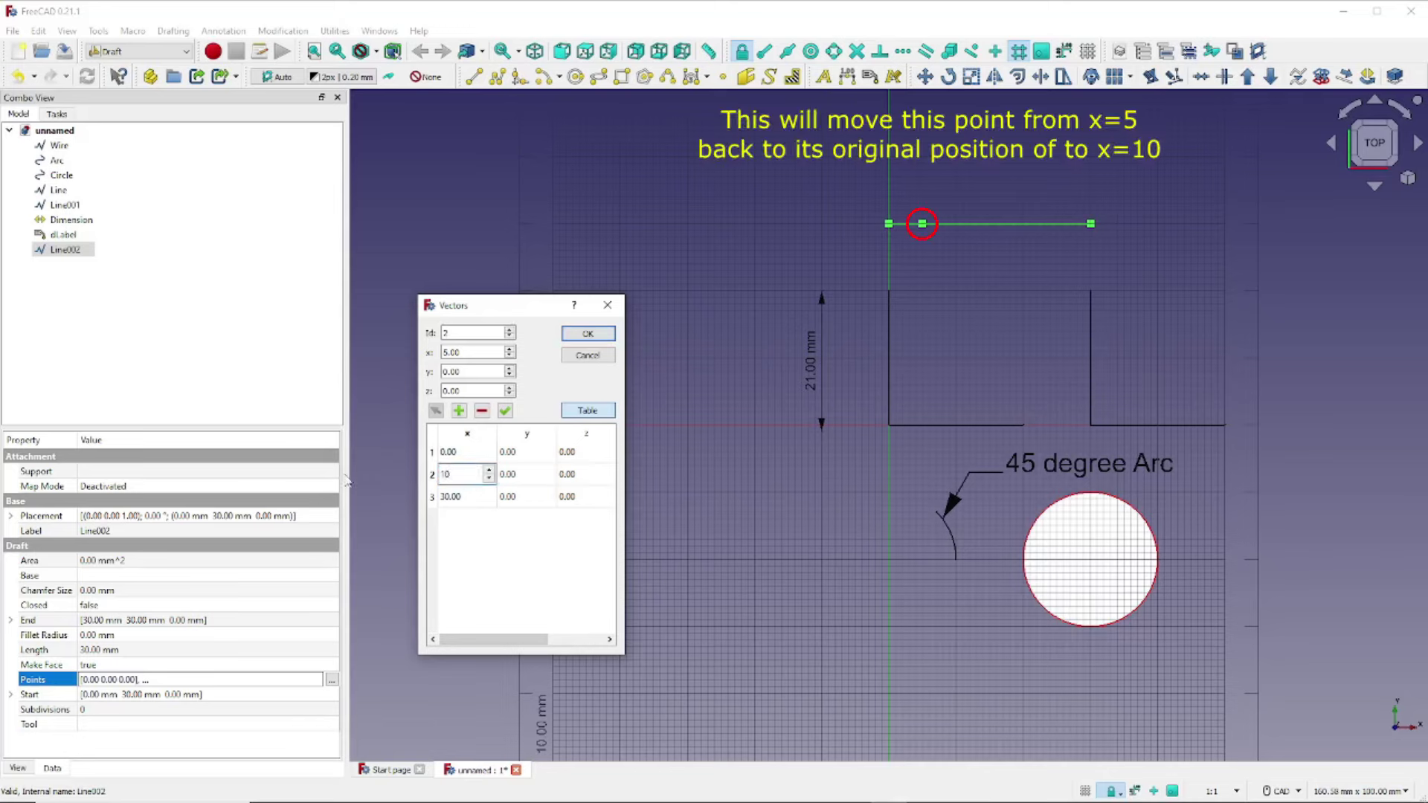
{"action": "key", "text": "Return"}
{"action": "key", "text": "Return"}
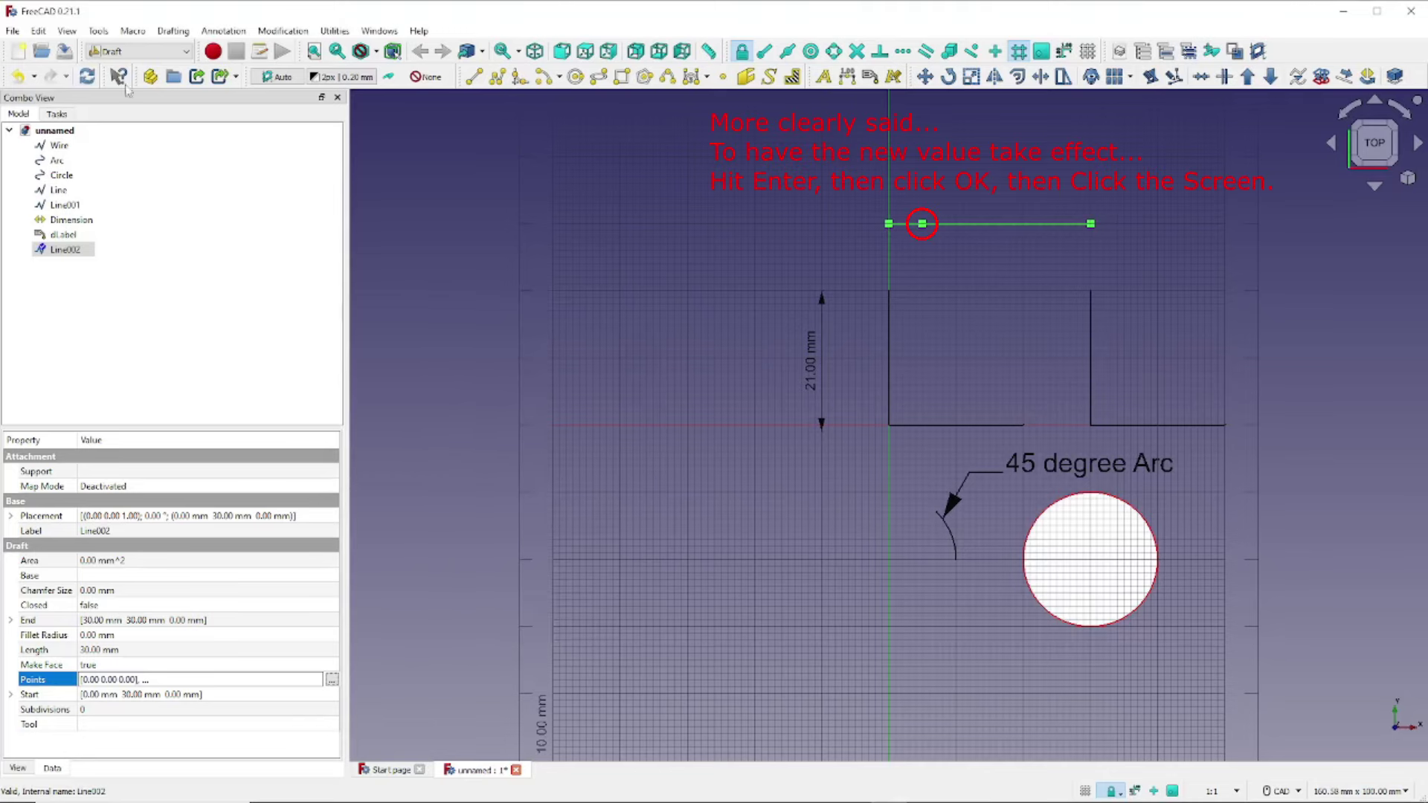
{"action": "left_click", "coordinate": [680, 317]}
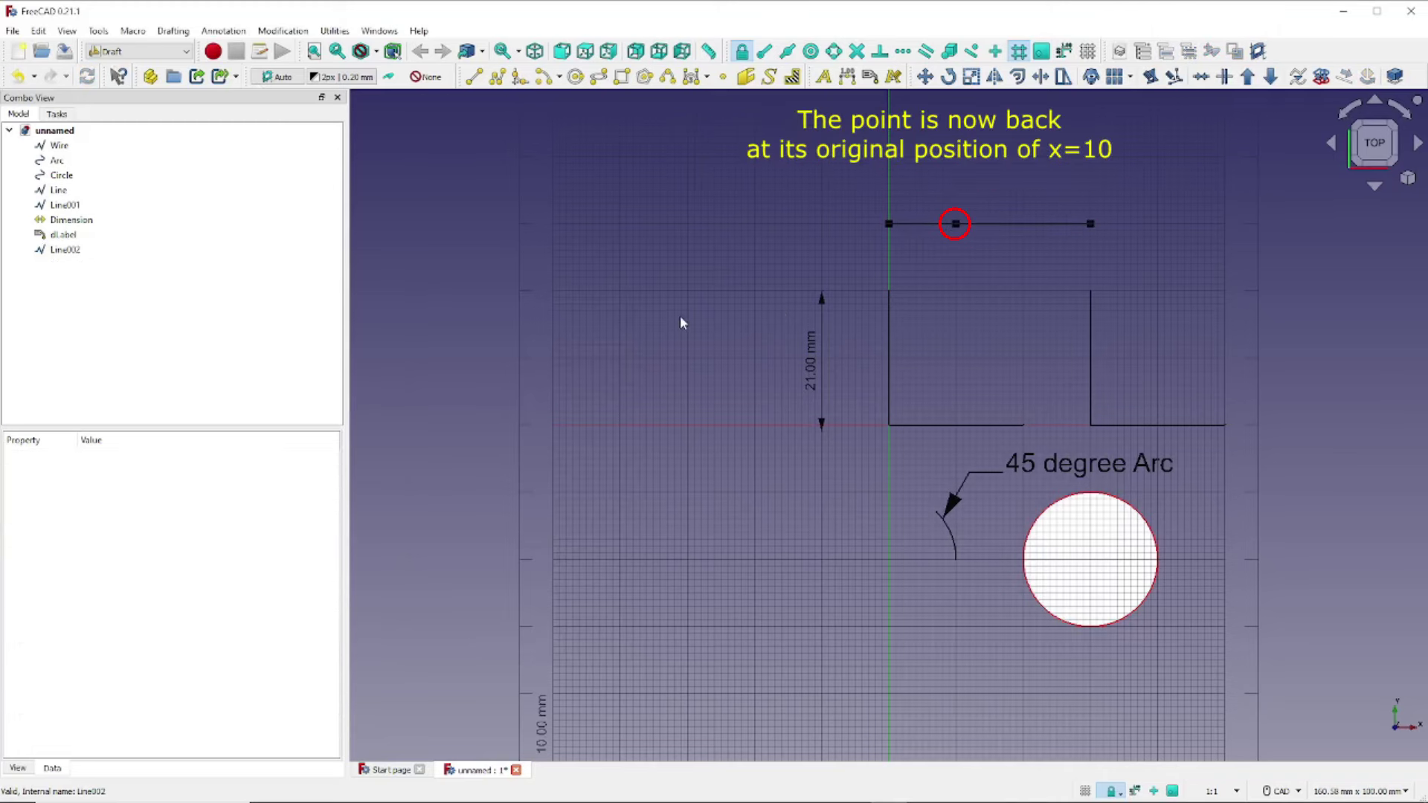